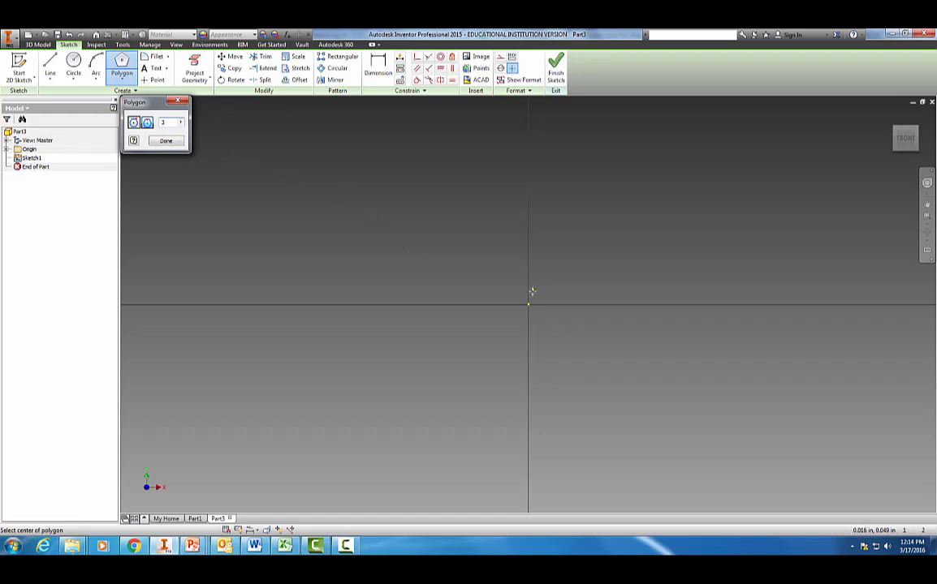
Sketch a three-sided polygon centred on the origin, with its vertical side about 0.175 in to the right of centre
left_click(528, 305)
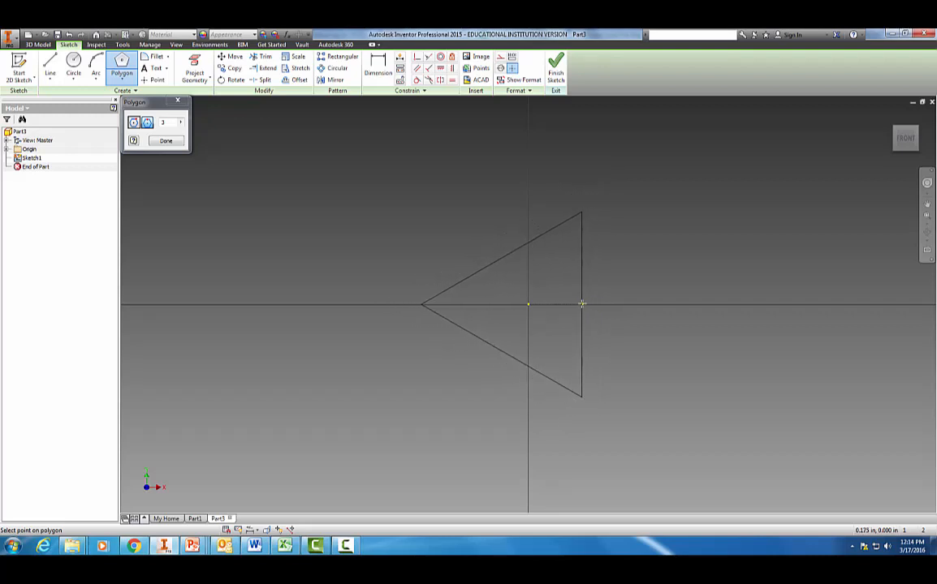
left_click(581, 304)
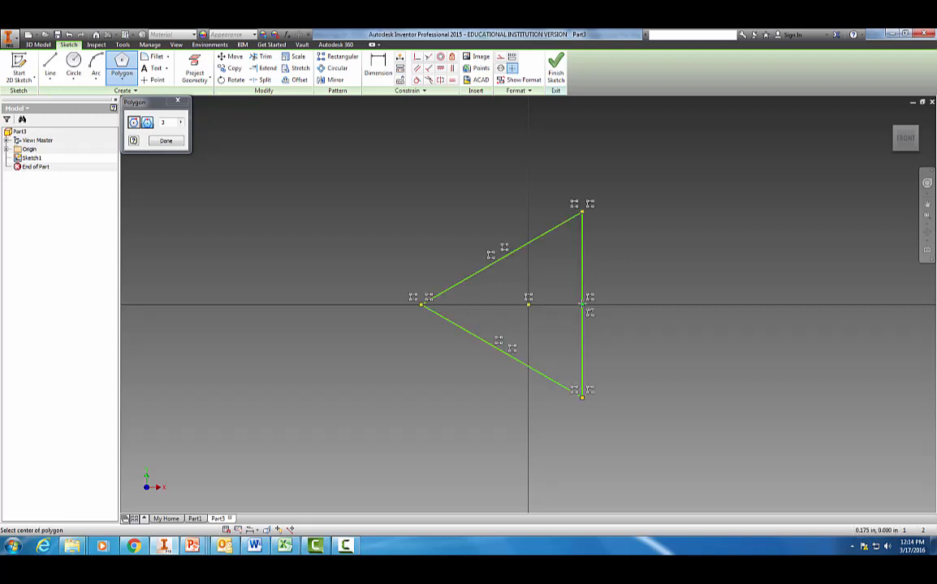
key("Escape")
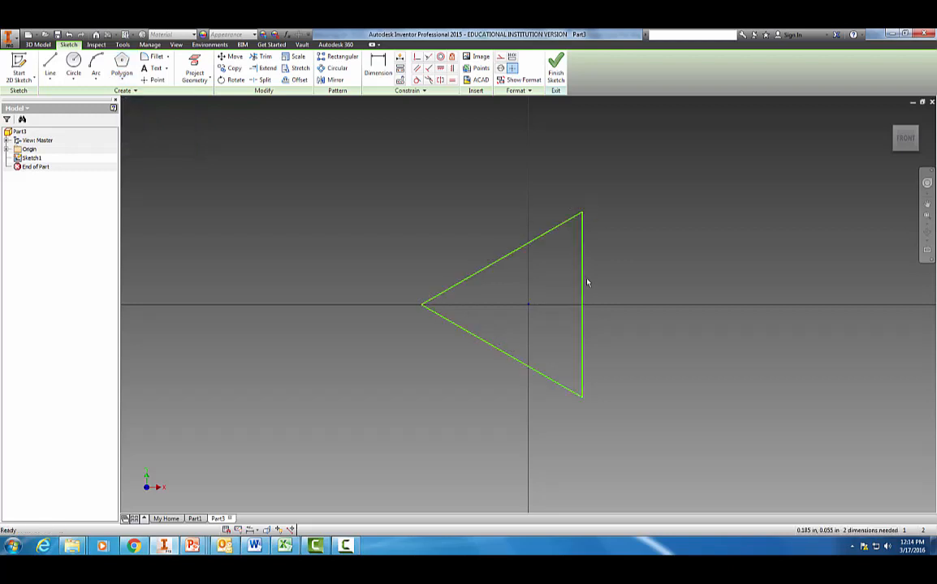
Dimension the triangle's upper slanted side and set its length to 0.625 in
left_click(378, 67)
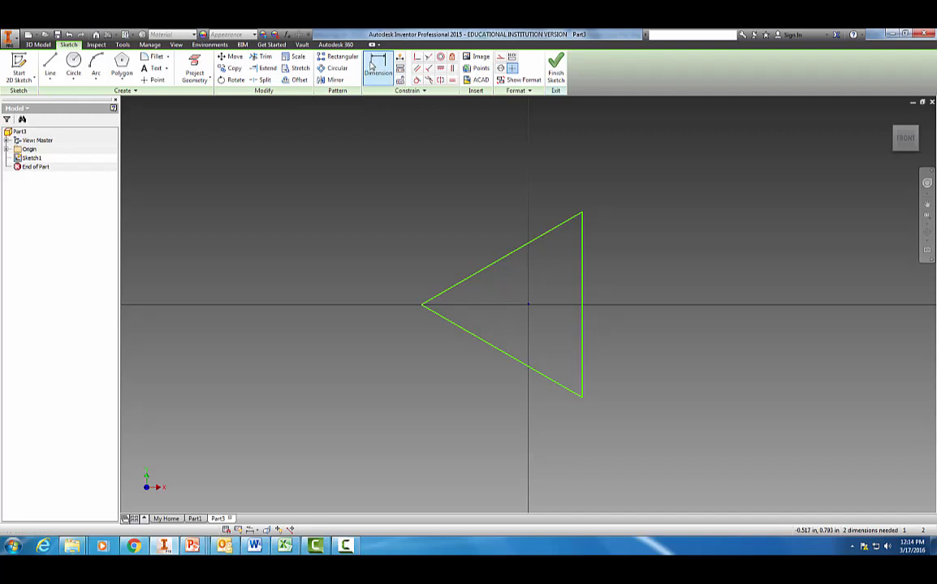
left_click(506, 260)
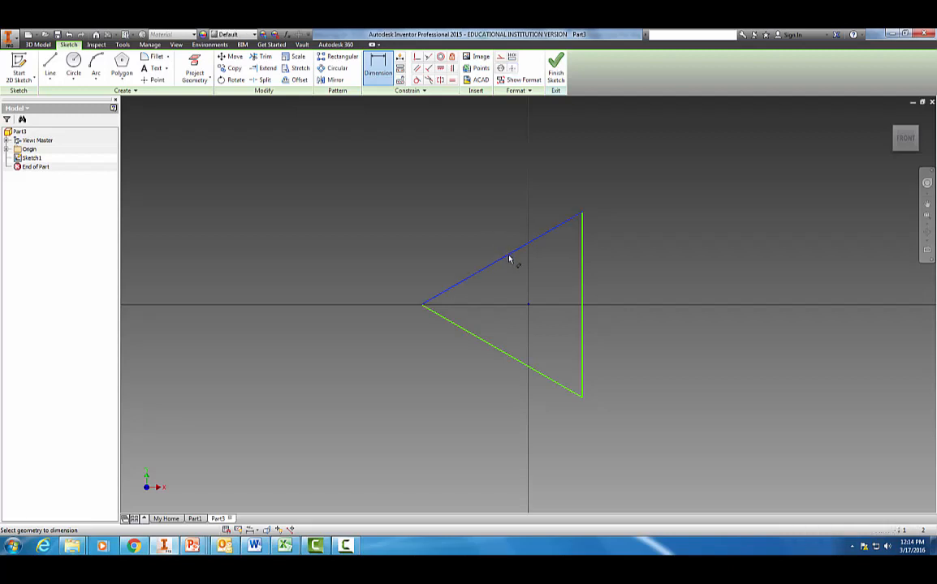
left_click(495, 236)
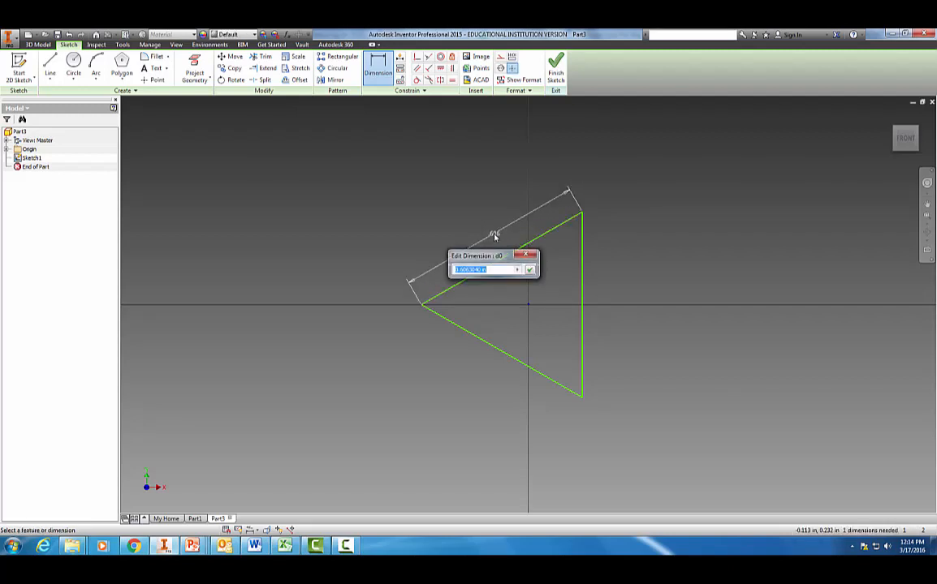
type(".625")
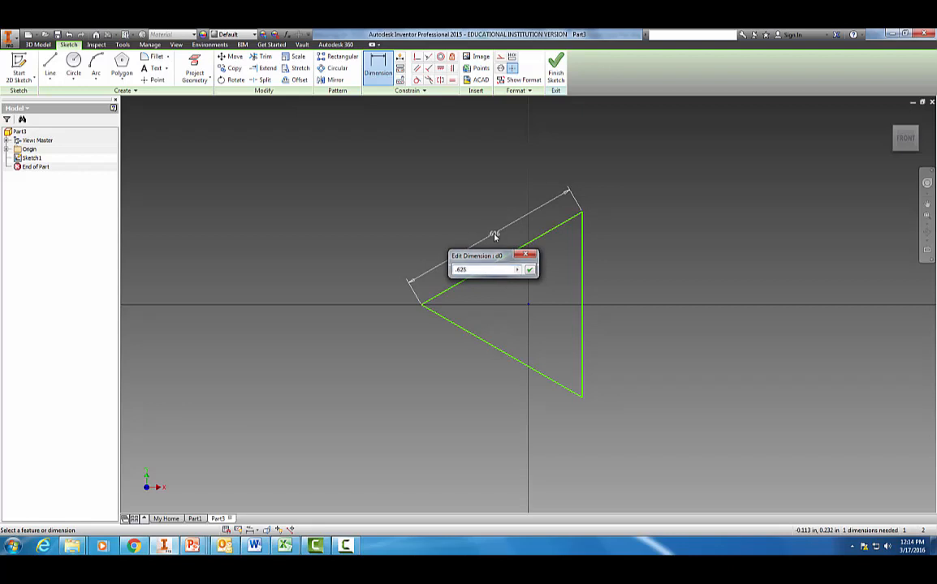
key("Return")
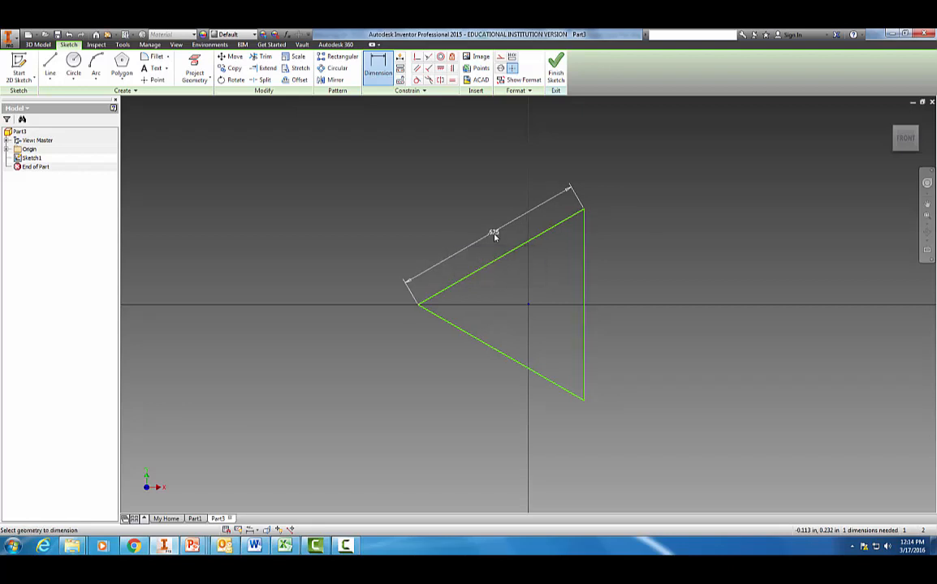
left_click(584, 260)
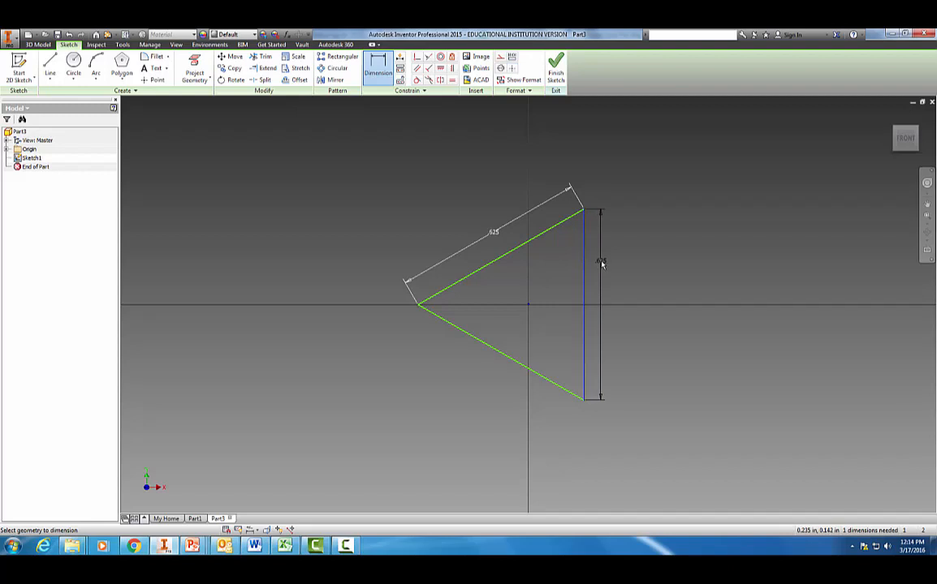
key("Escape")
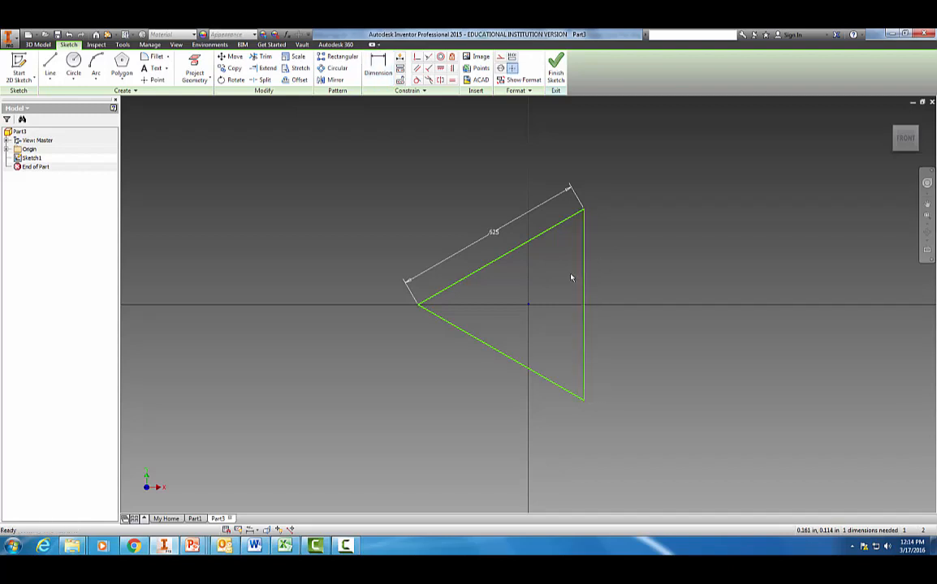
left_click(489, 346)
key("d")
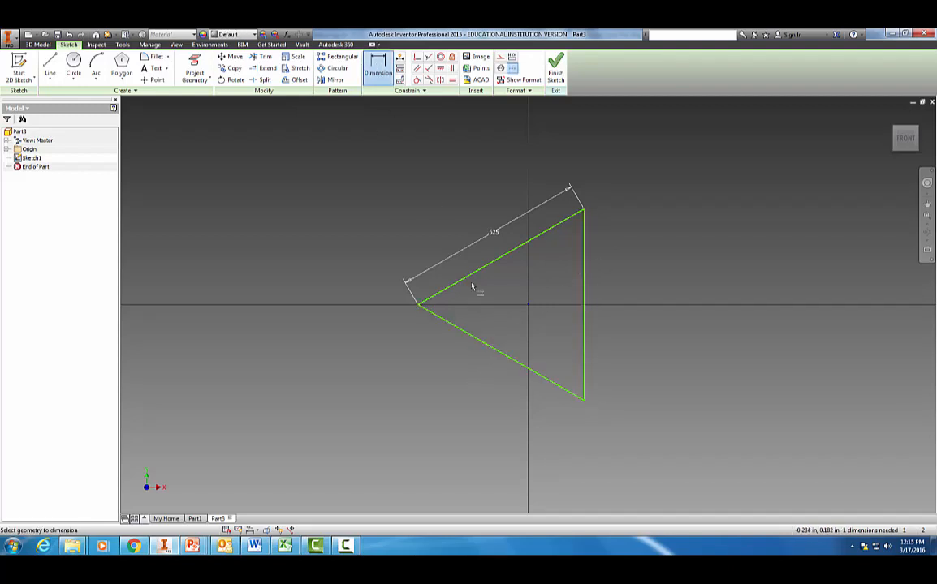
left_click(481, 343)
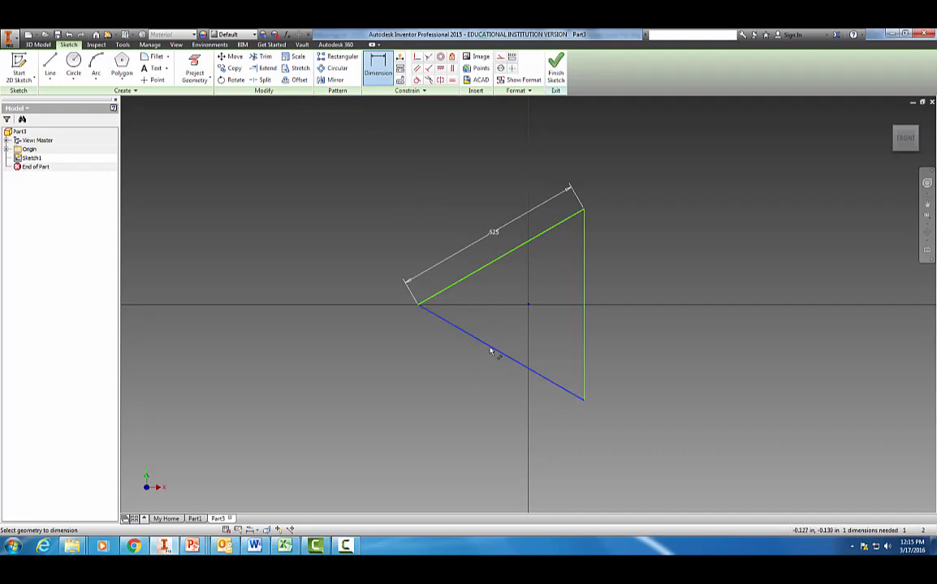
key("Escape")
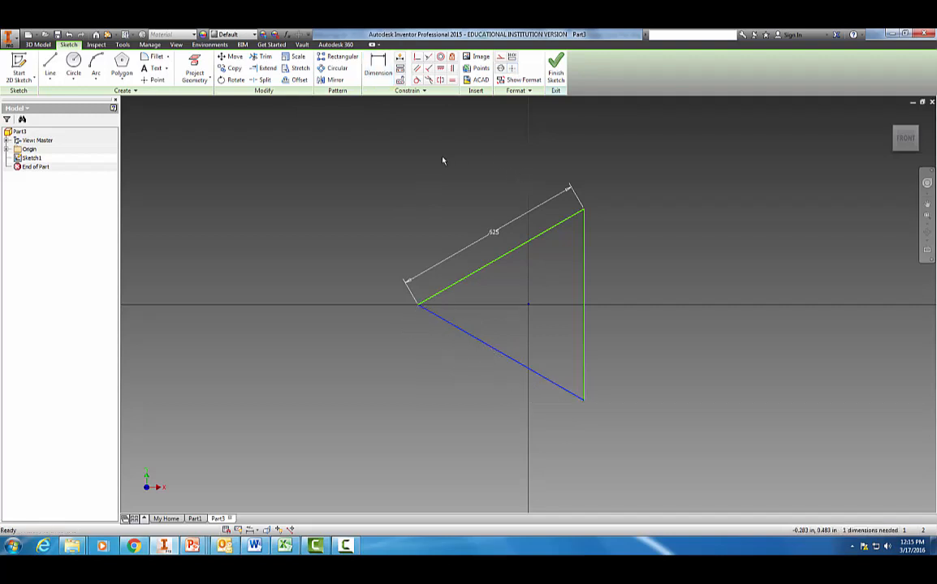
Finish the sketch and extrude the triangle by a distance of 0.3 in as a solid
left_click(554, 77)
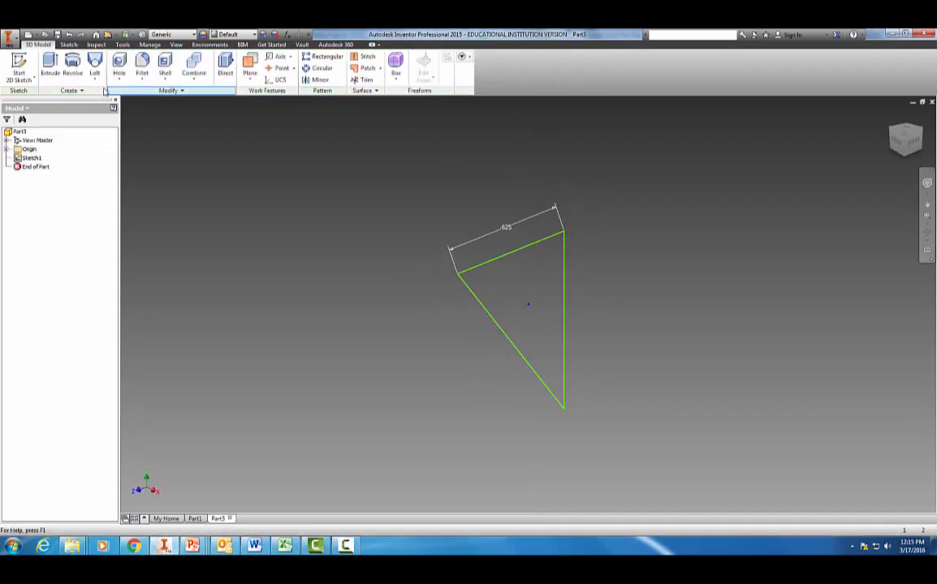
left_click(50, 73)
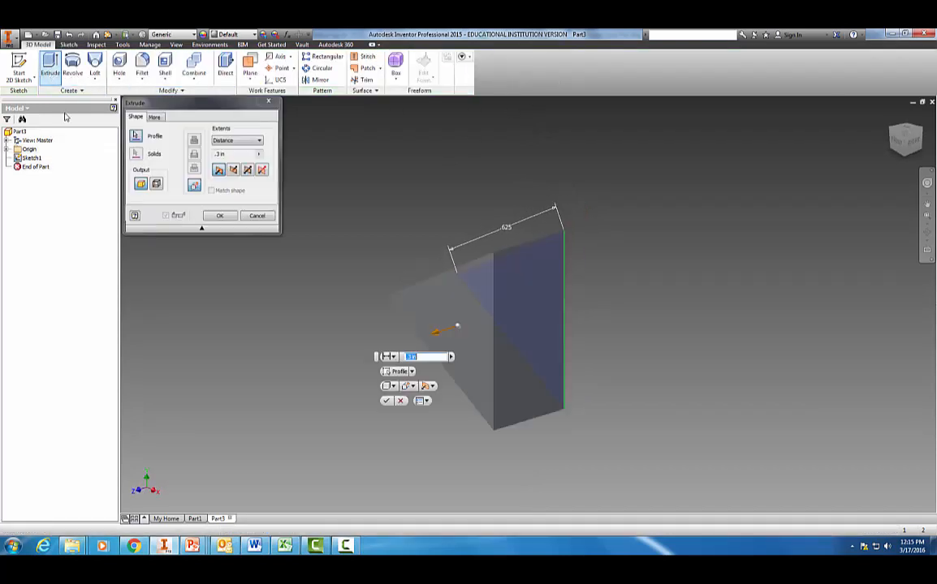
left_click(219, 153)
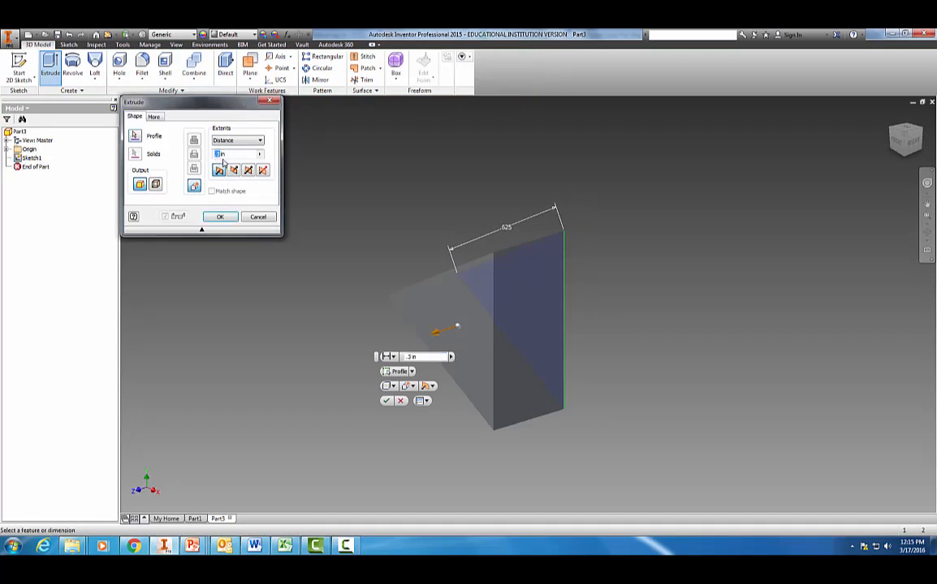
left_click(221, 218)
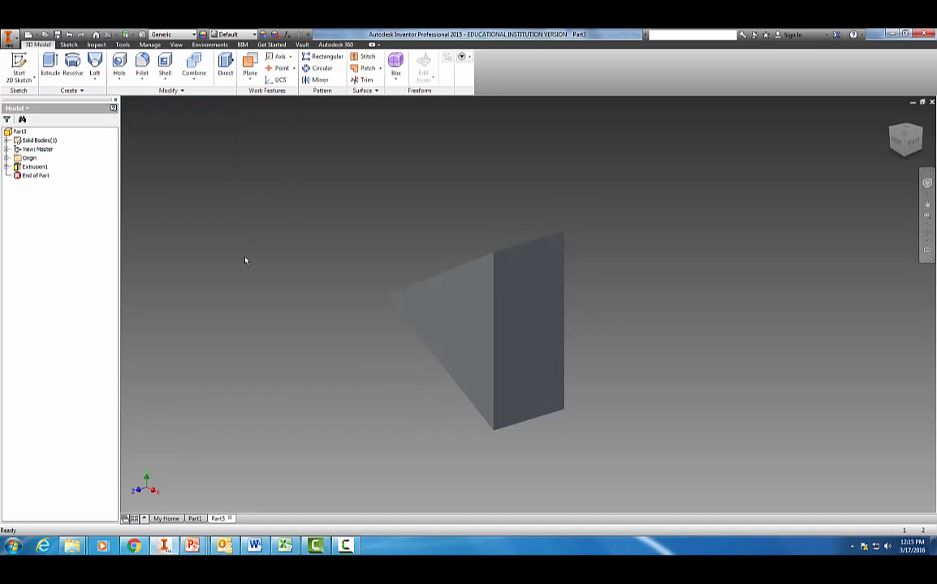
Turn to the front view and start a new 2D sketch on the triangular front face
left_click_drag(904, 135, 900, 146)
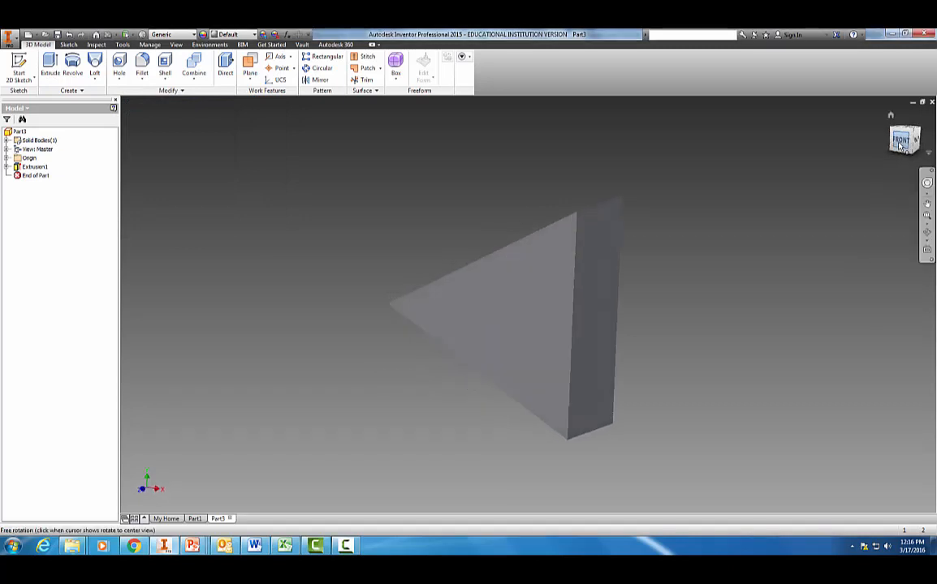
left_click(901, 142)
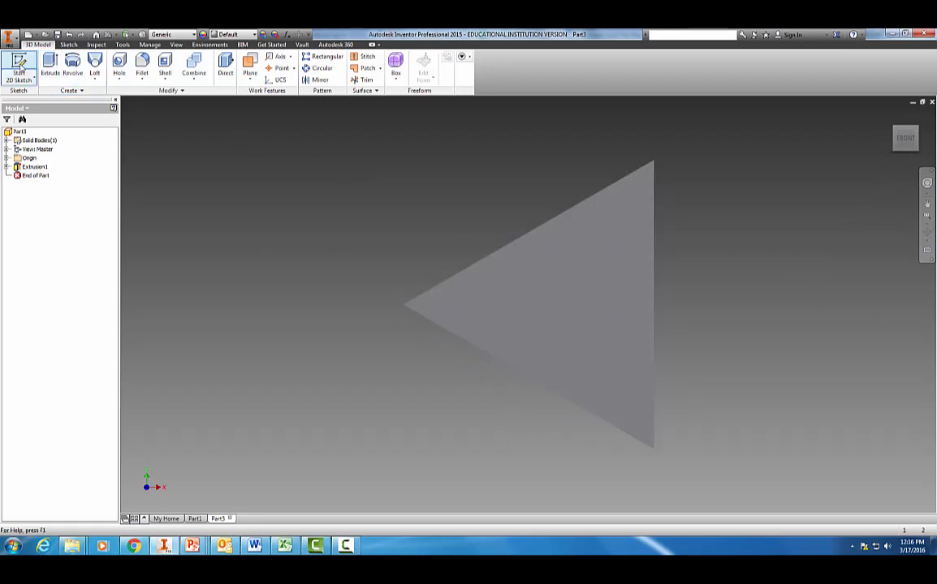
left_click(20, 69)
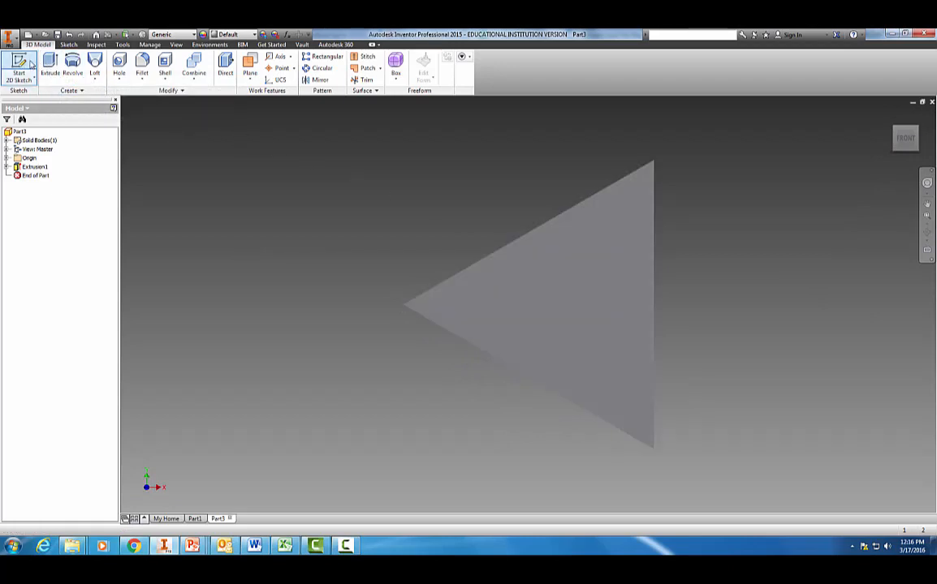
left_click(532, 290)
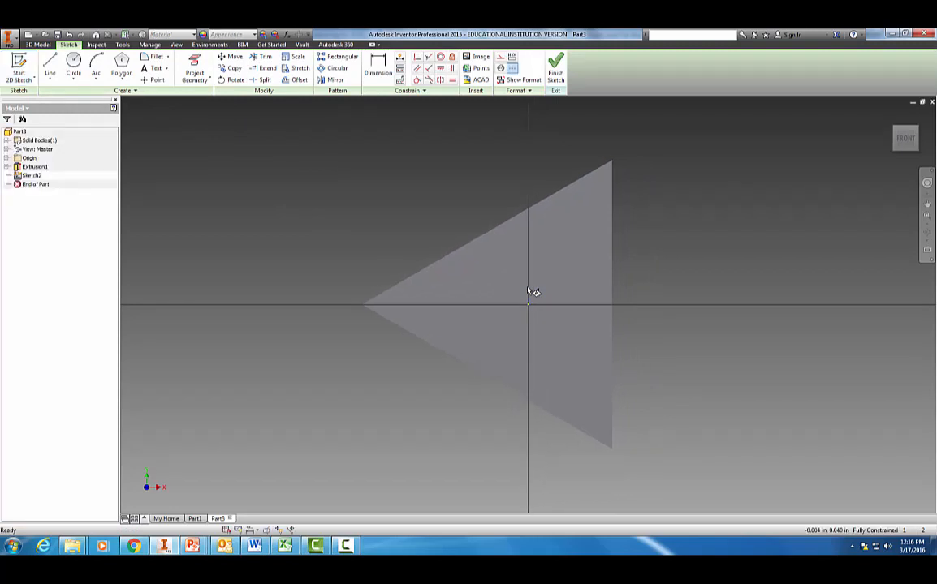
Draw a horizontal line 0.125 in long from the origin toward the triangle's left vertex
left_click(49, 65)
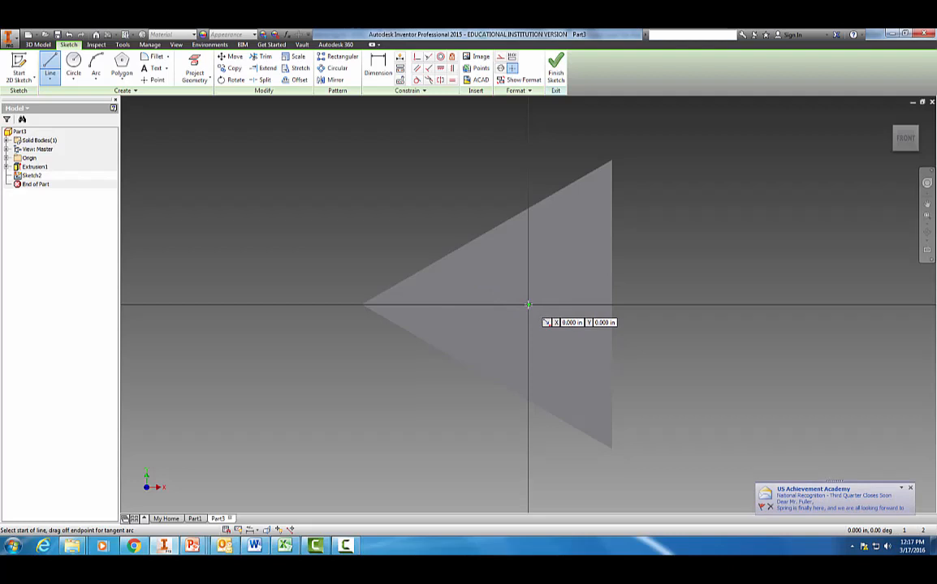
left_click(528, 305)
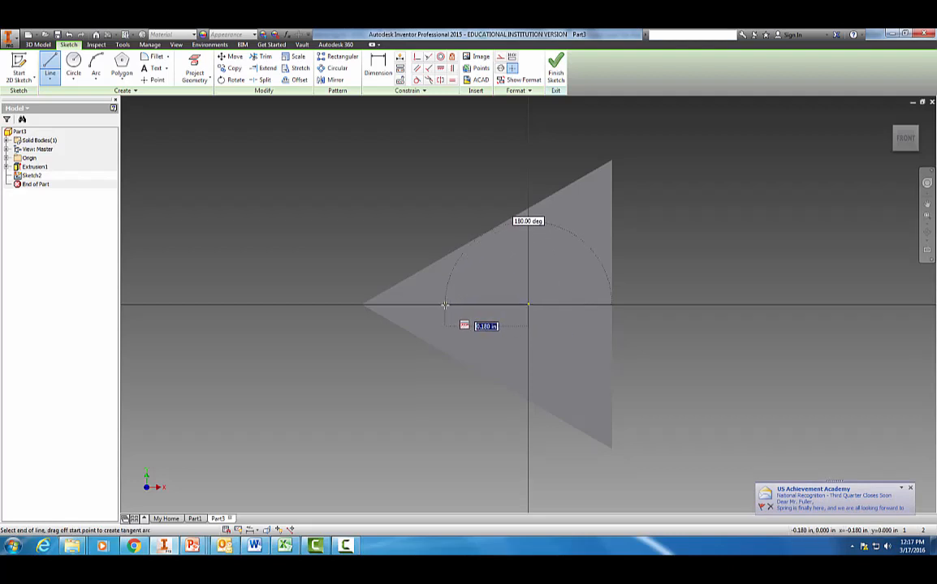
type(".125")
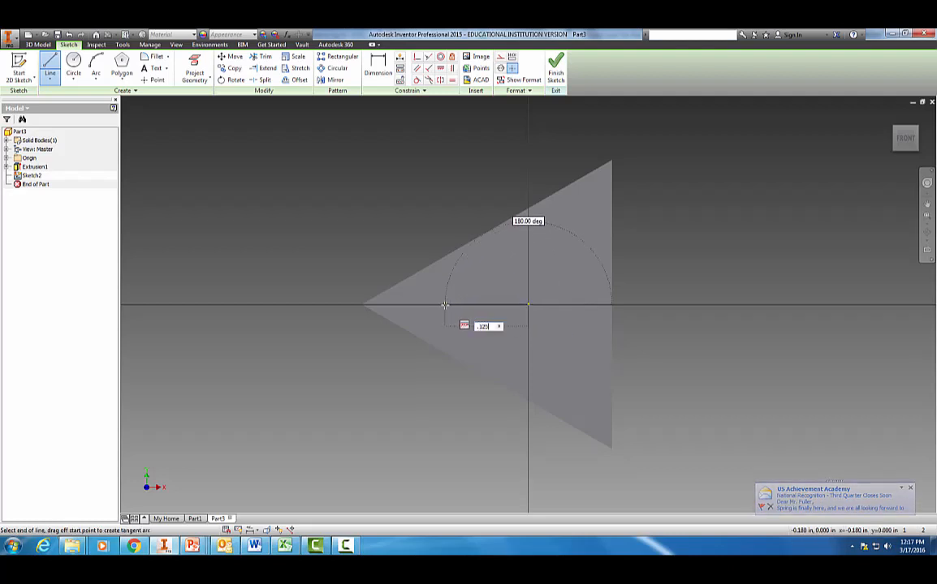
key("Return")
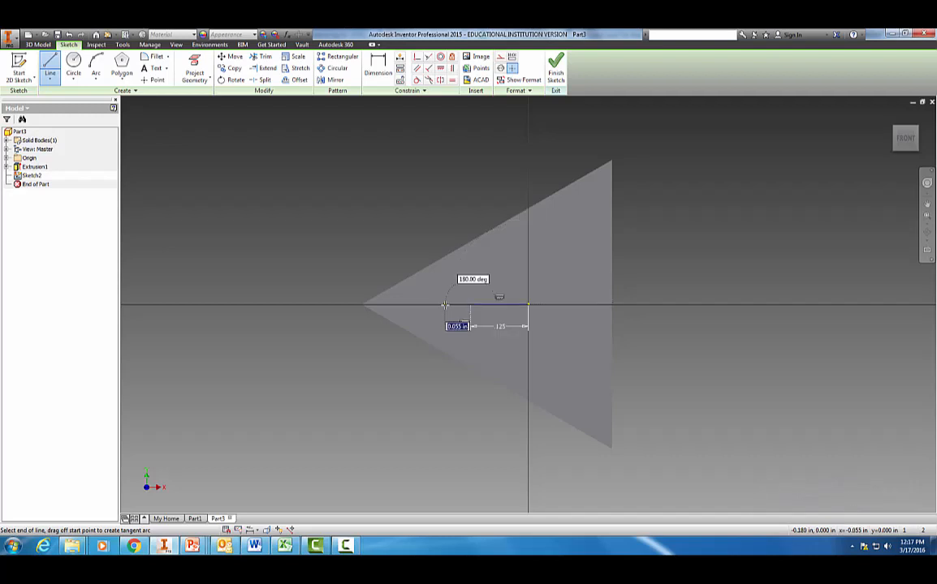
key("Escape")
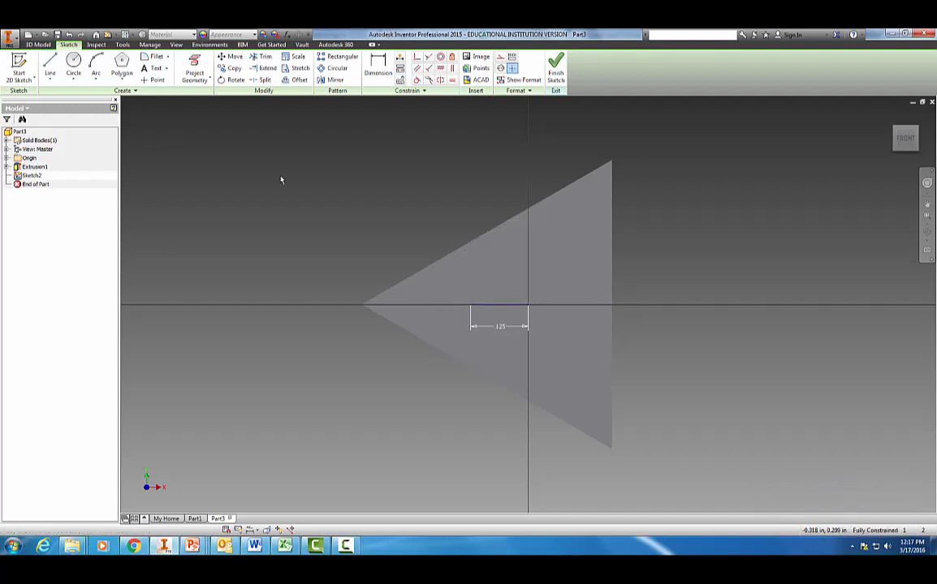
Draw a vertical line 0.105 in long upward from the origin
left_click(527, 305)
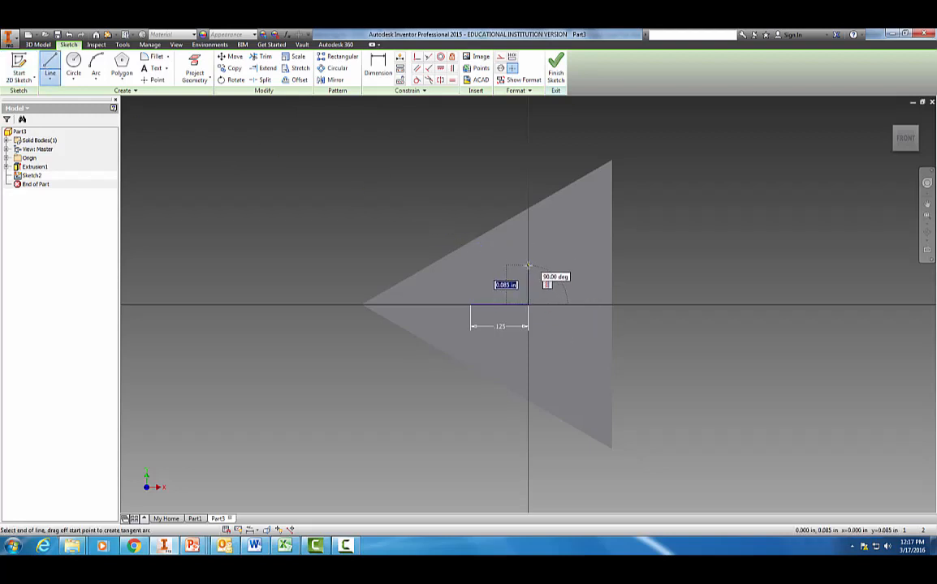
type(".105")
key("Return")
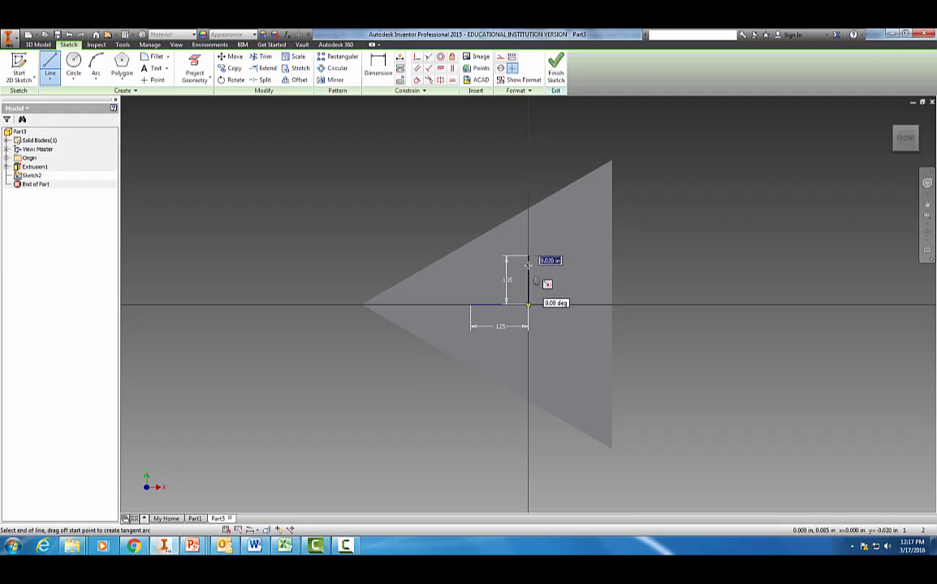
key("Escape")
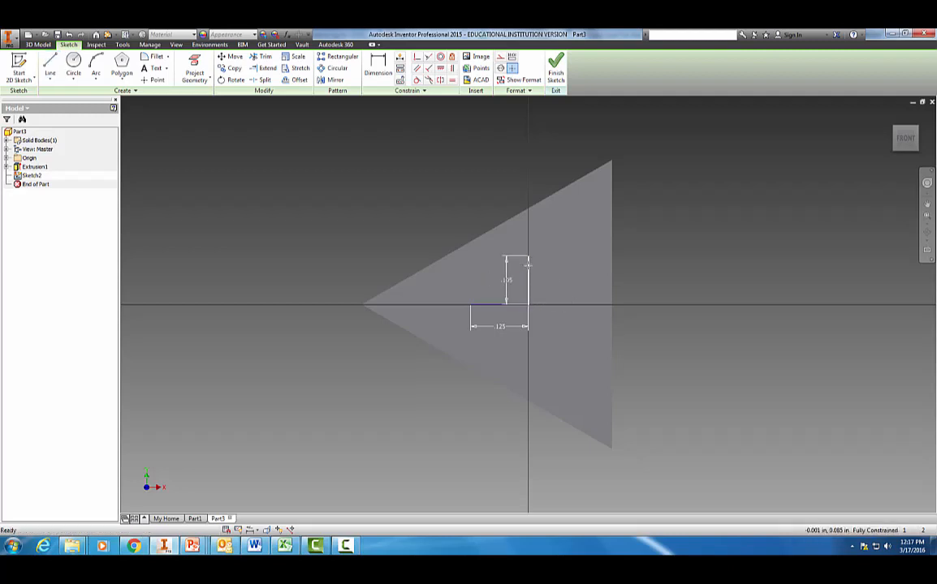
Draw an ellipse centred on the origin, passing through the free ends of the horizontal and vertical lines
left_click(78, 82)
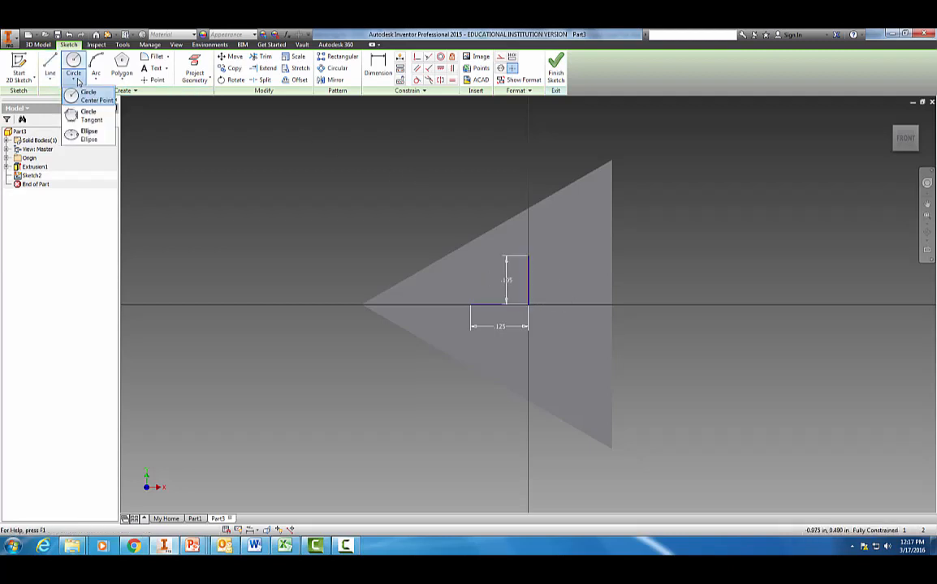
left_click(81, 135)
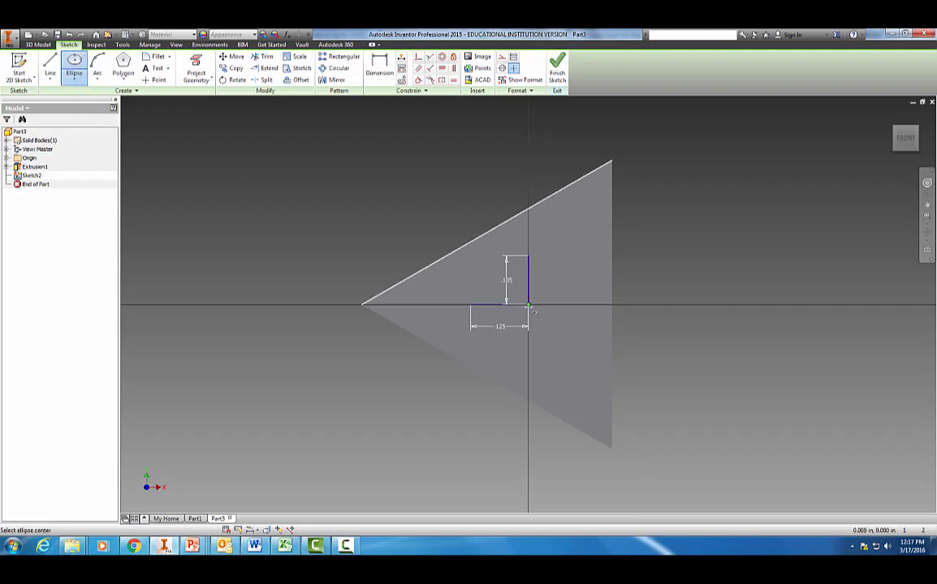
left_click(528, 305)
left_click(470, 305)
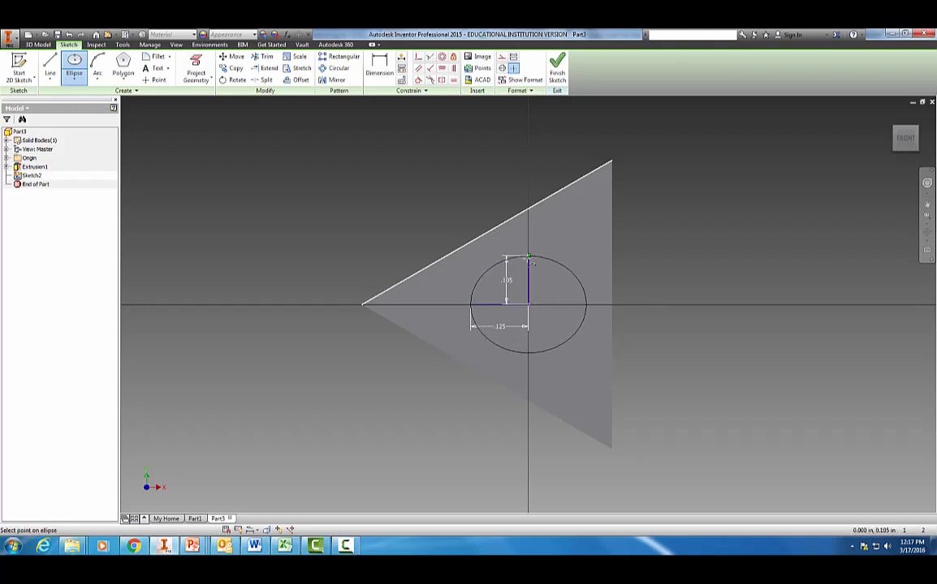
left_click(529, 258)
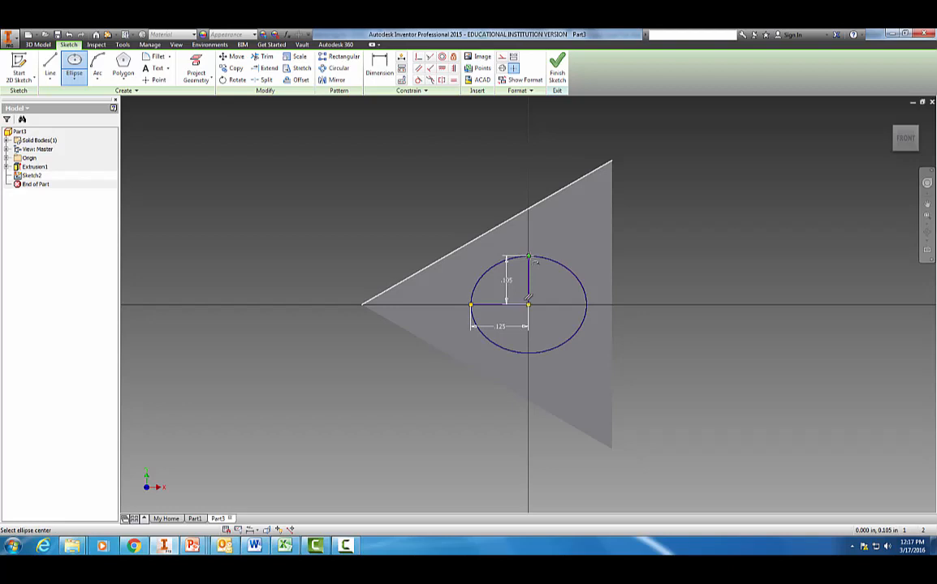
key("Escape")
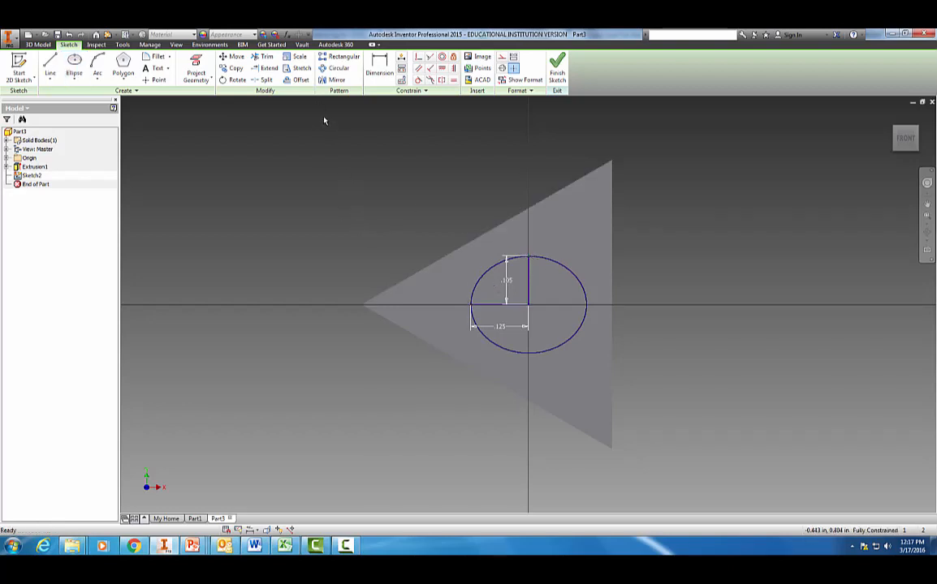
Delete the 0.105 in and 0.125 in dimensions from the two guide lines inside the ellipse
left_click(509, 283)
key("Delete")
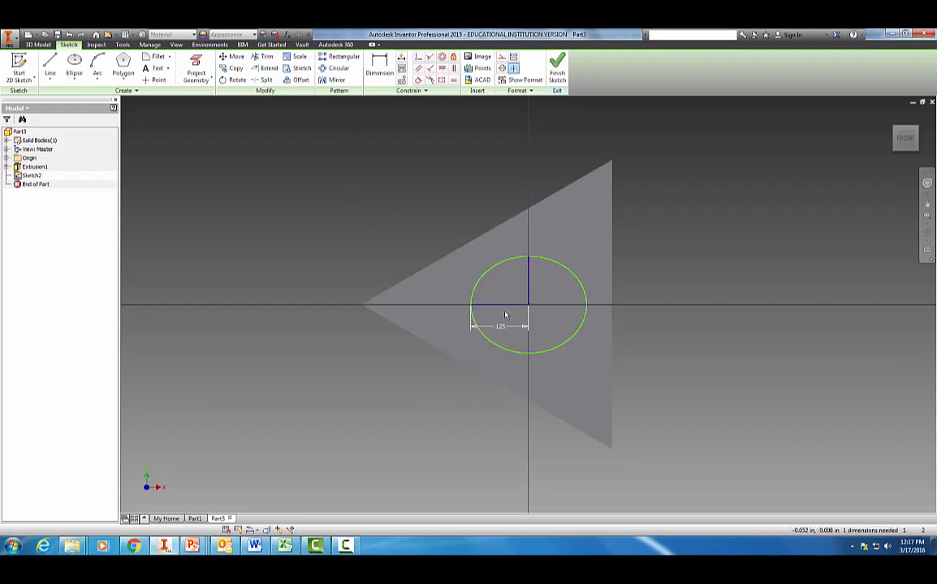
left_click(501, 327)
key("Delete")
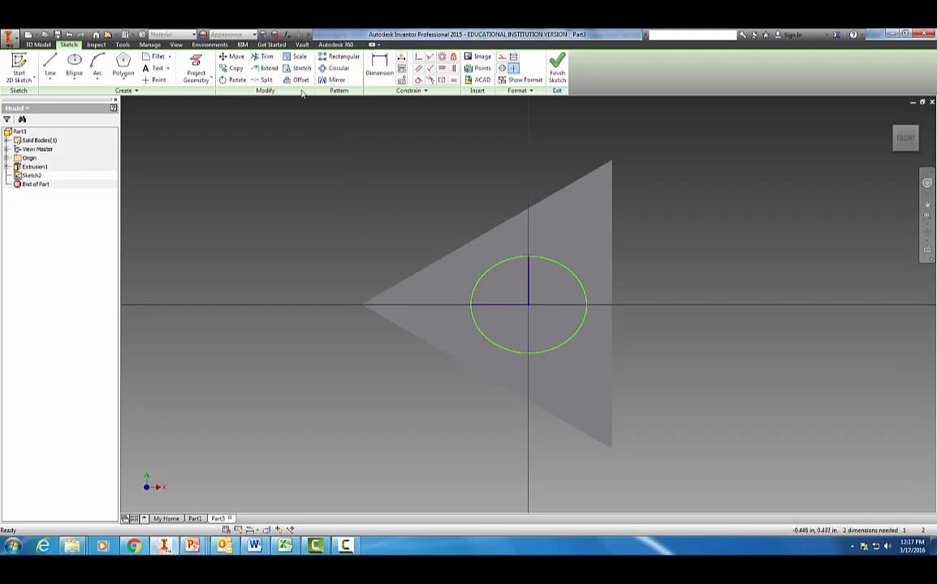
Trim away the vertical and horizontal guide lines inside the ellipse and finish the sketch
left_click(528, 286)
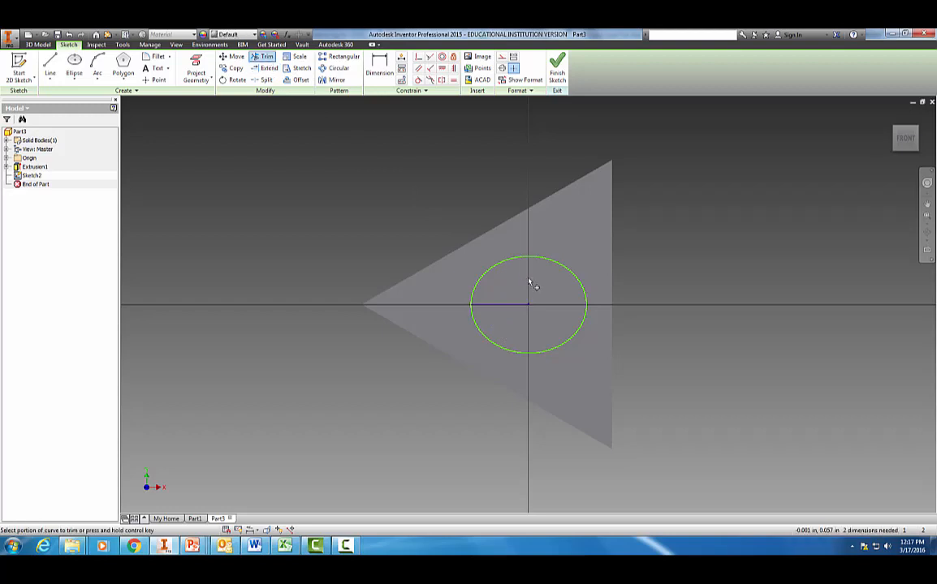
left_click(508, 306)
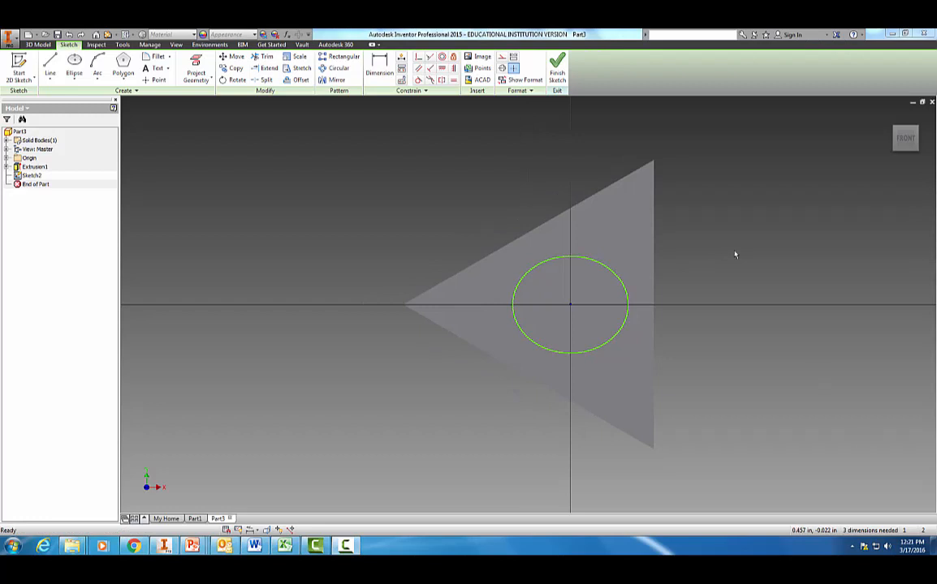
left_click(557, 68)
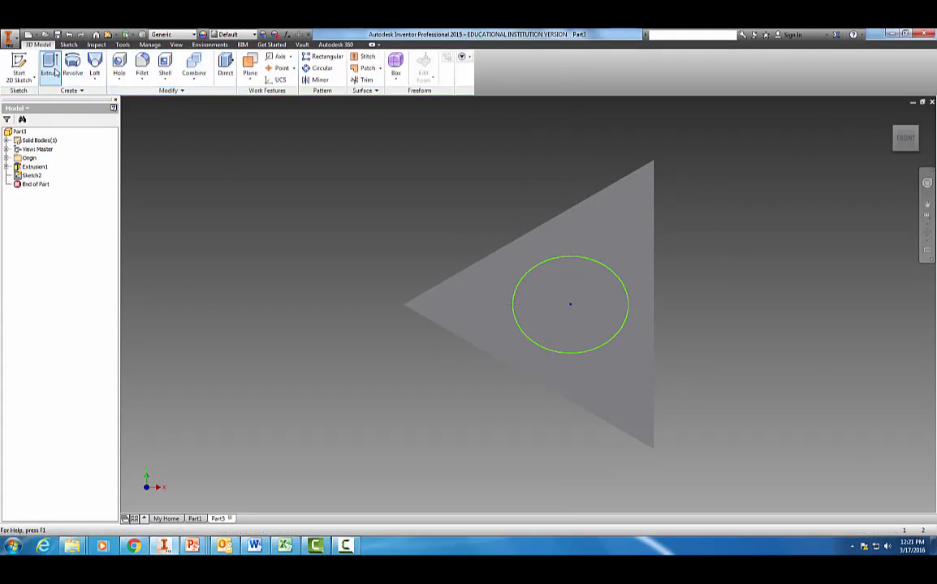
Create a work plane parallel to the triangular front face, offset outward from the solid
left_click(248, 82)
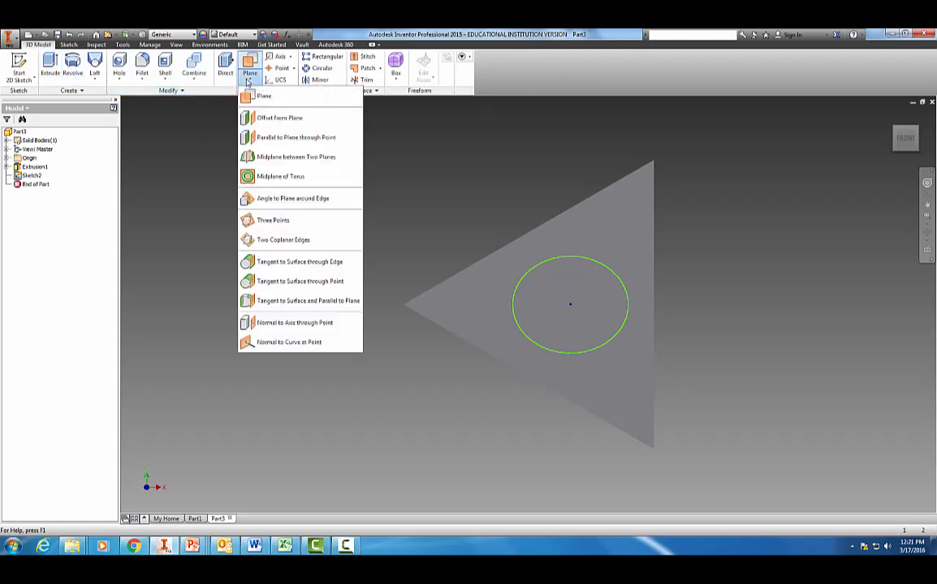
left_click(260, 118)
left_click(467, 297)
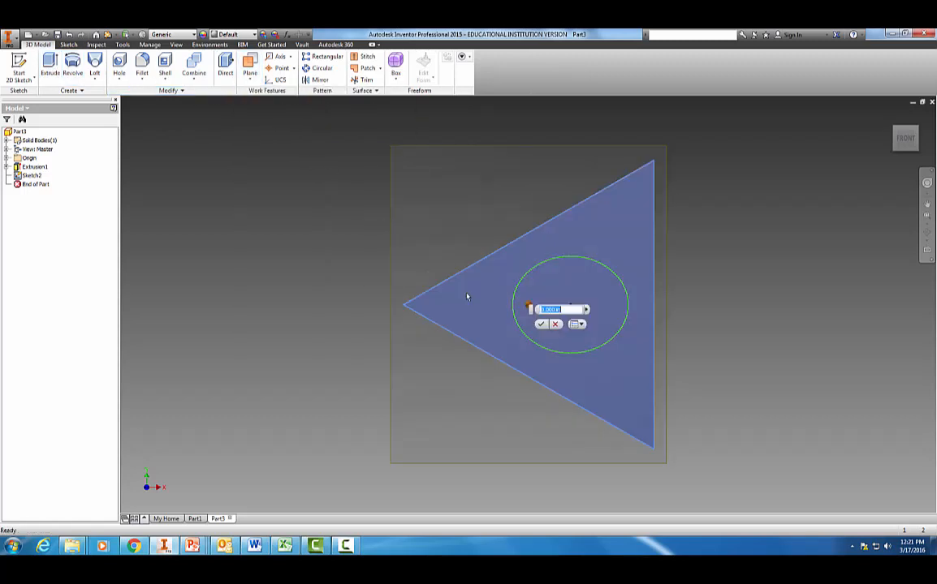
type("1.5")
key("Return")
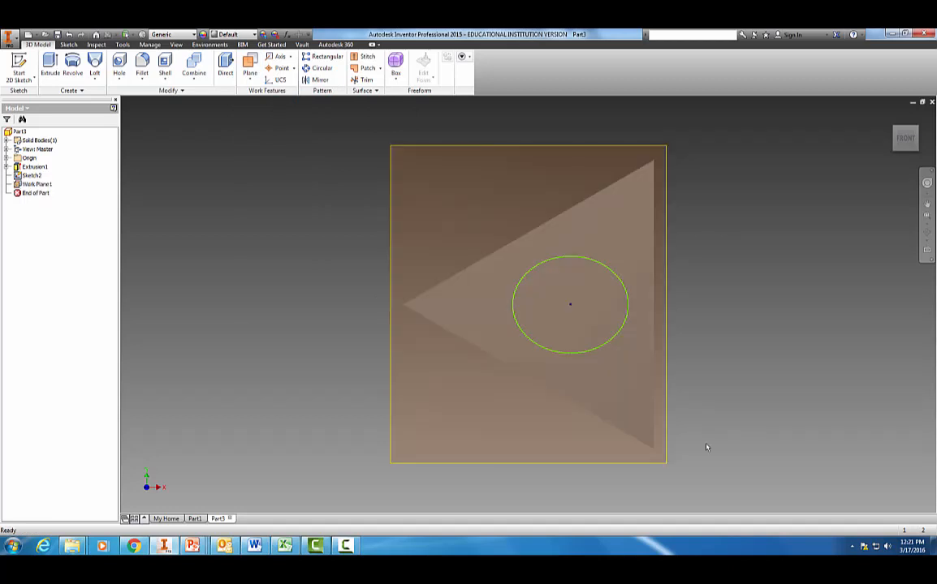
Start a new sketch on the offset work plane and project the front face's ellipse onto it
middle_click_drag(756, 471, 712, 414, "shift")
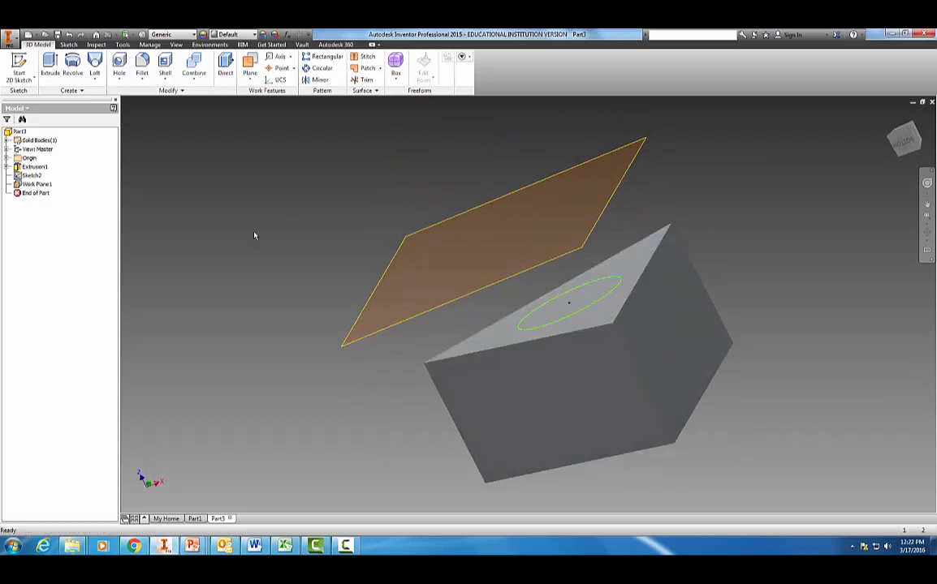
middle_click_drag(254, 236, 270, 245, "shift")
key("Page_Up")
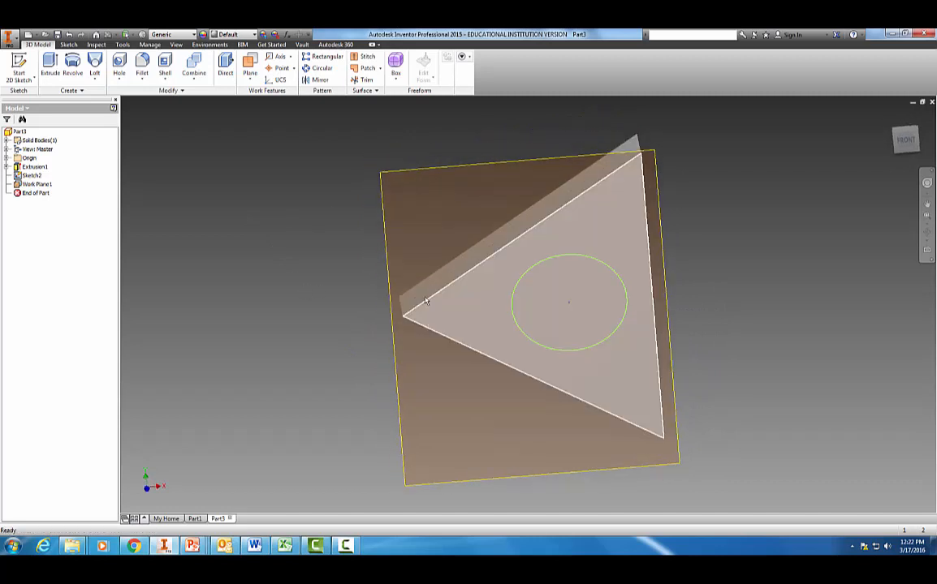
right_click(382, 176)
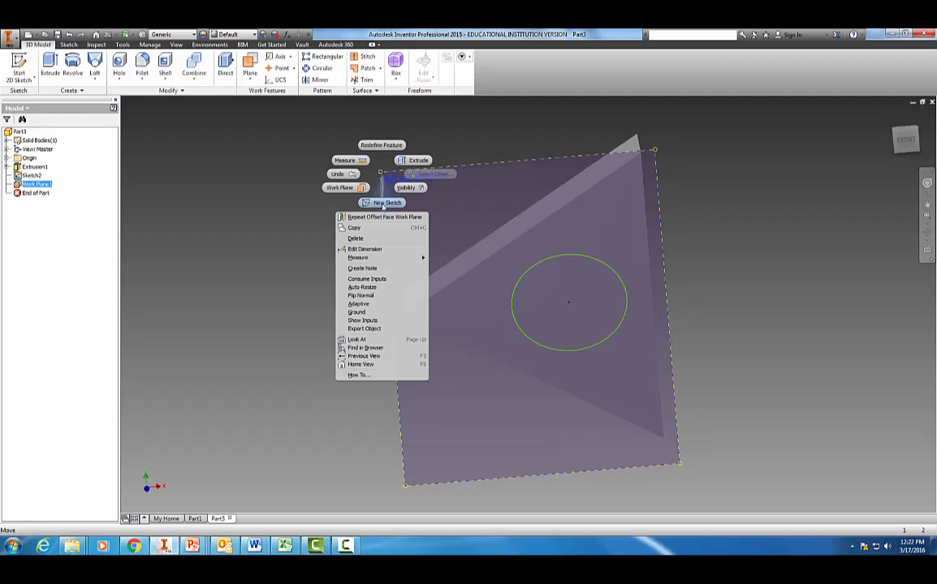
left_click(383, 203)
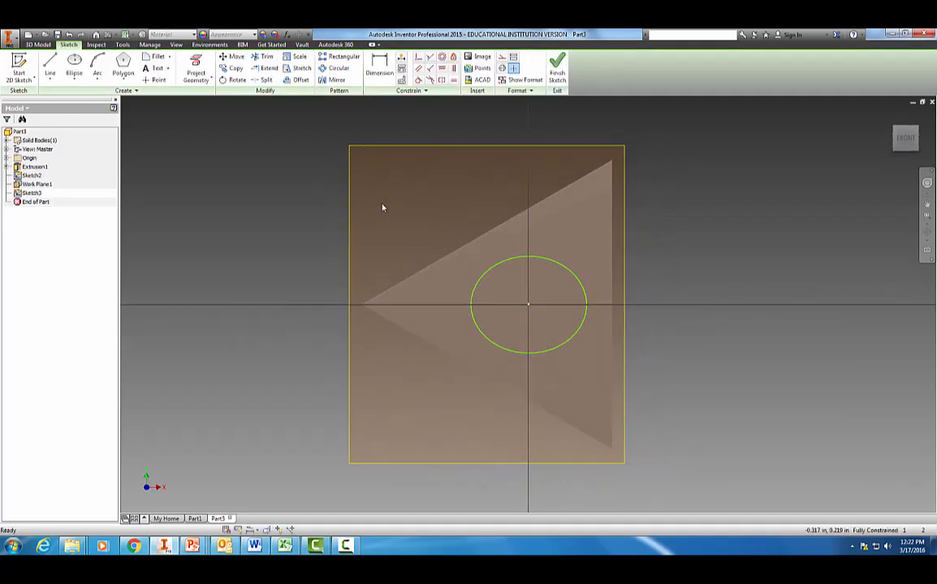
left_click(196, 72)
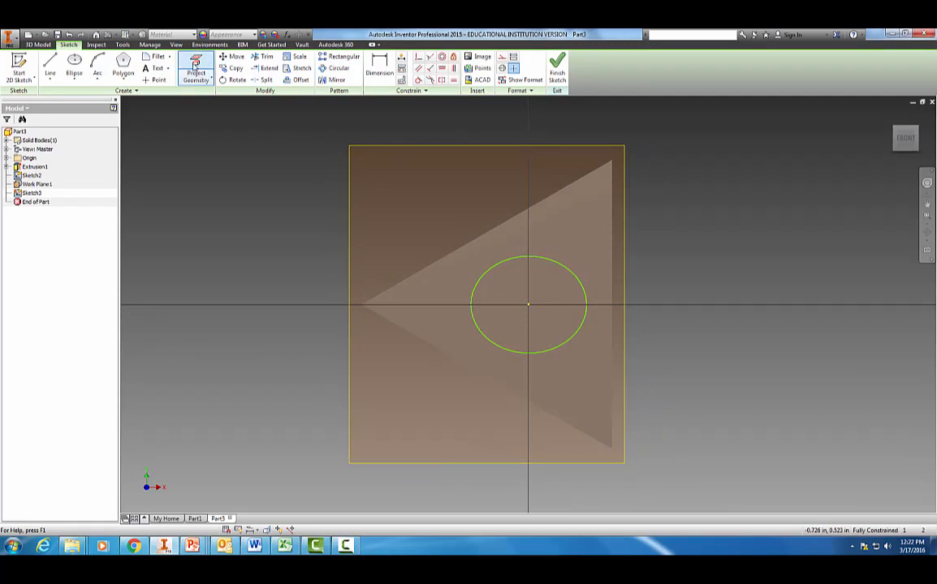
left_click(554, 263)
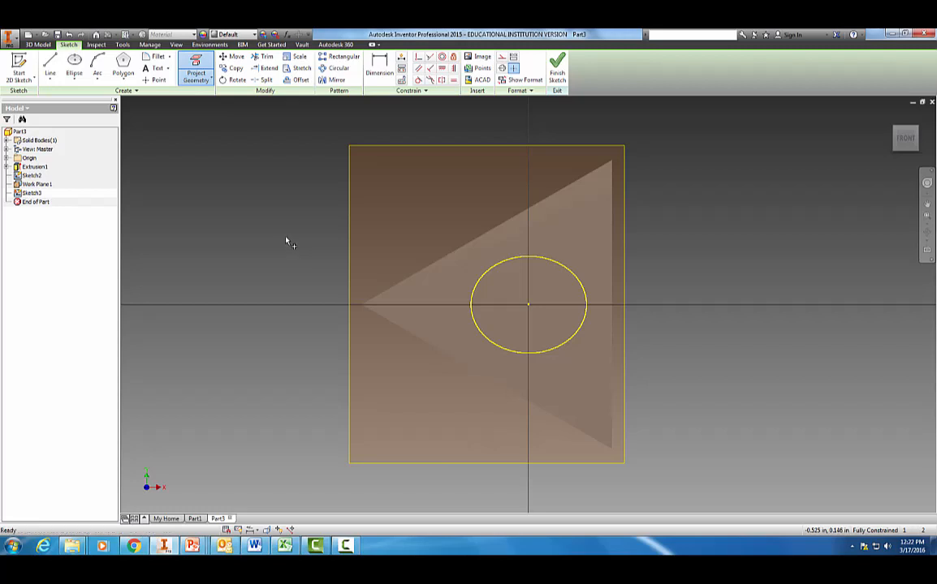
Draw a horizontal line 0.140 in long from the origin toward the triangle's vertical side
left_click(49, 65)
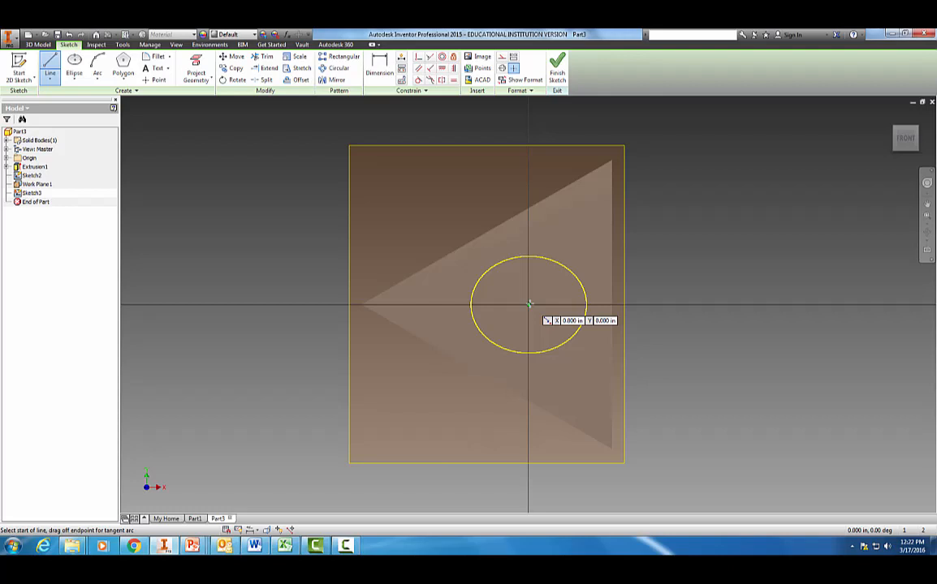
left_click(529, 304)
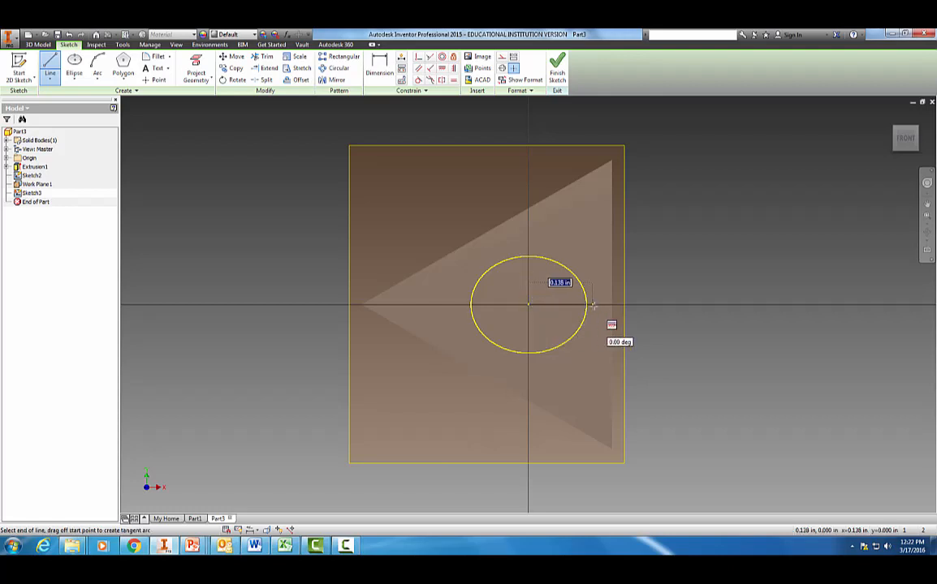
type(".140")
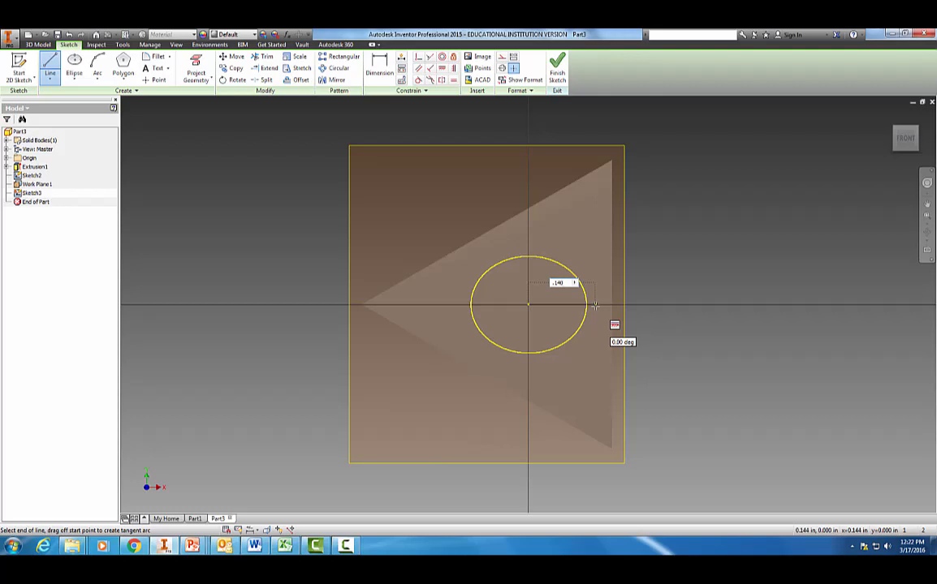
key("Return")
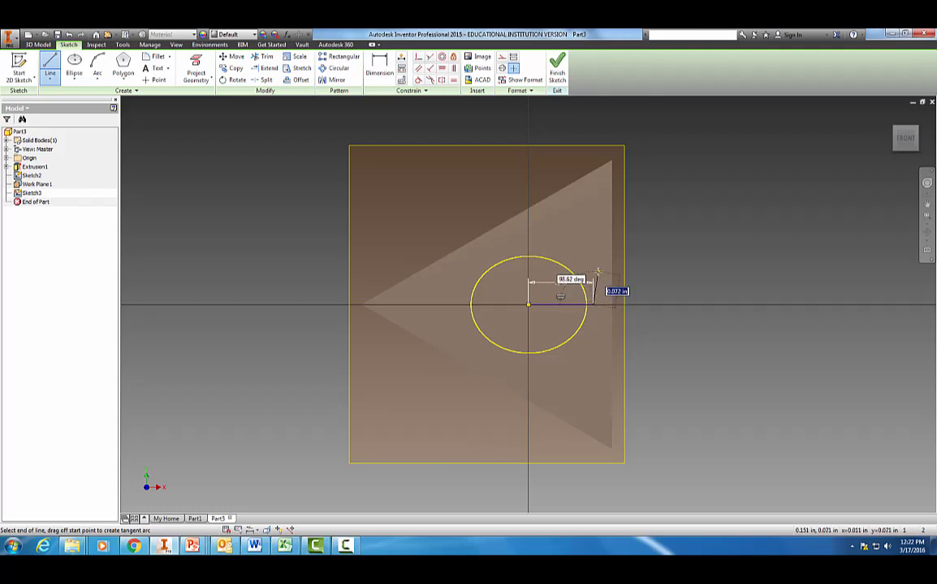
key("Escape")
Draw a vertical line 0.110 in long upward from the origin
left_click(50, 67)
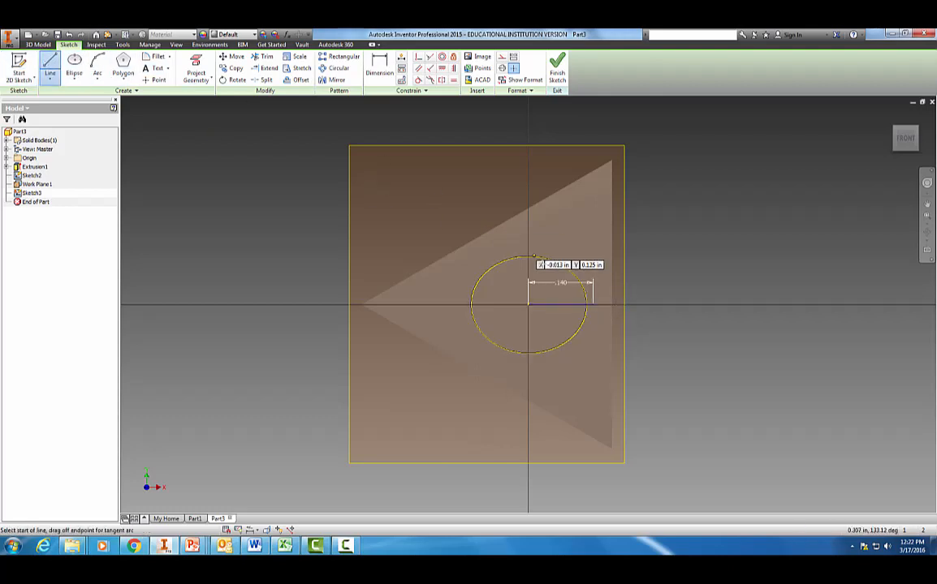
left_click(527, 305)
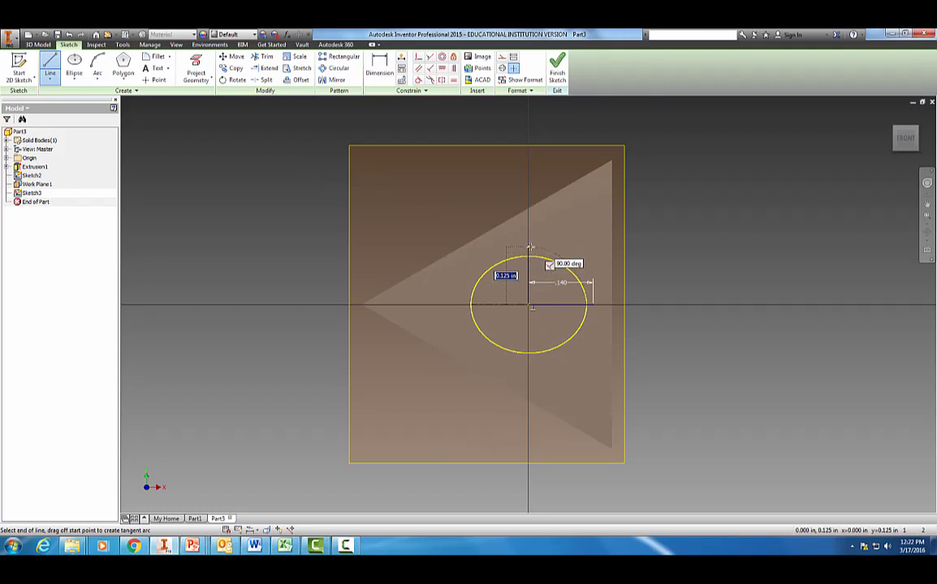
type(".110")
key("Return")
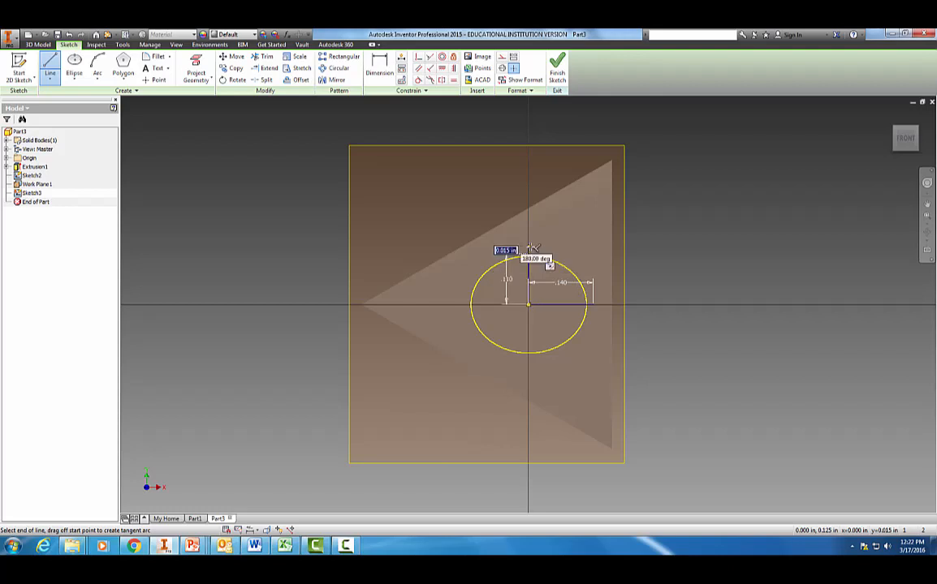
key("Escape")
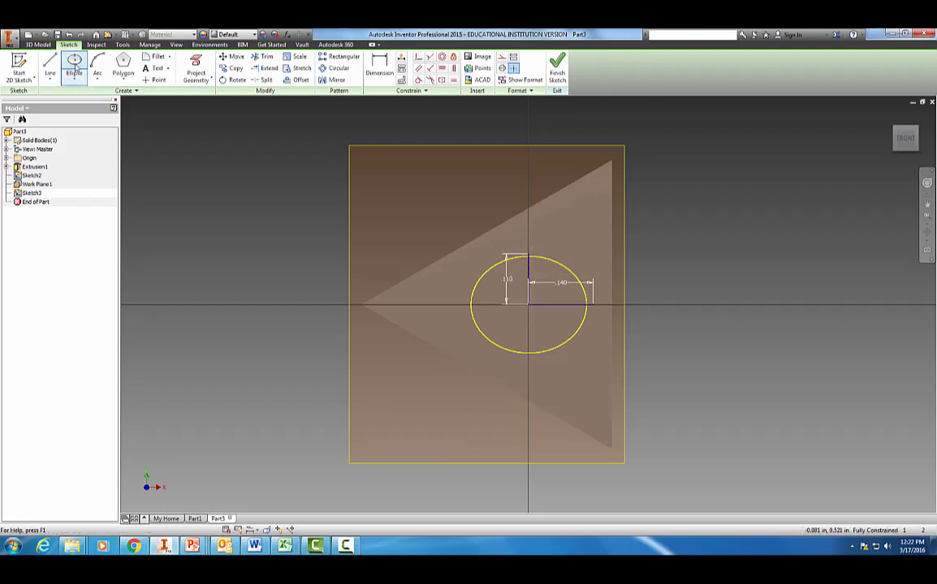
Draw a larger ellipse around the projected one, centred on the origin and passing through the free ends of both lines
left_click(74, 69)
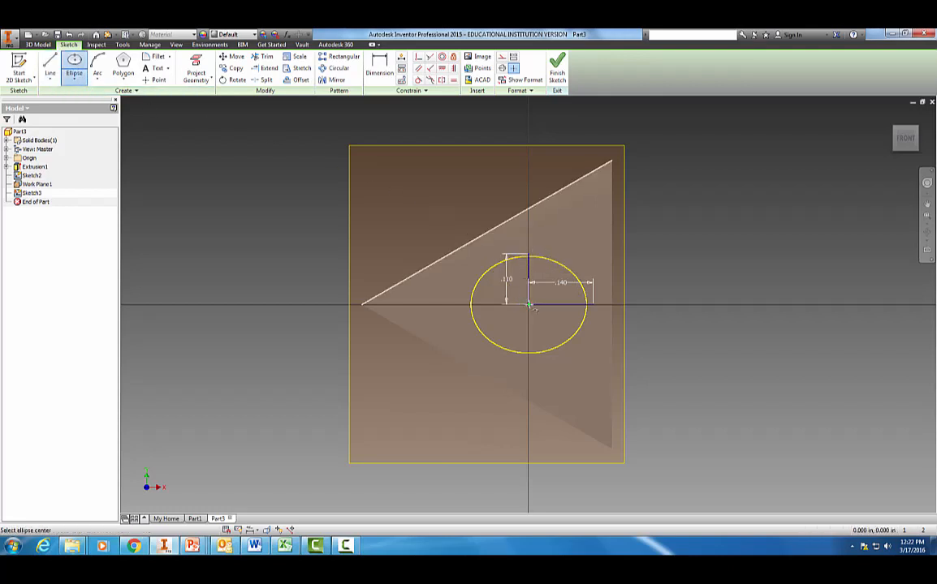
left_click(528, 305)
left_click(594, 305)
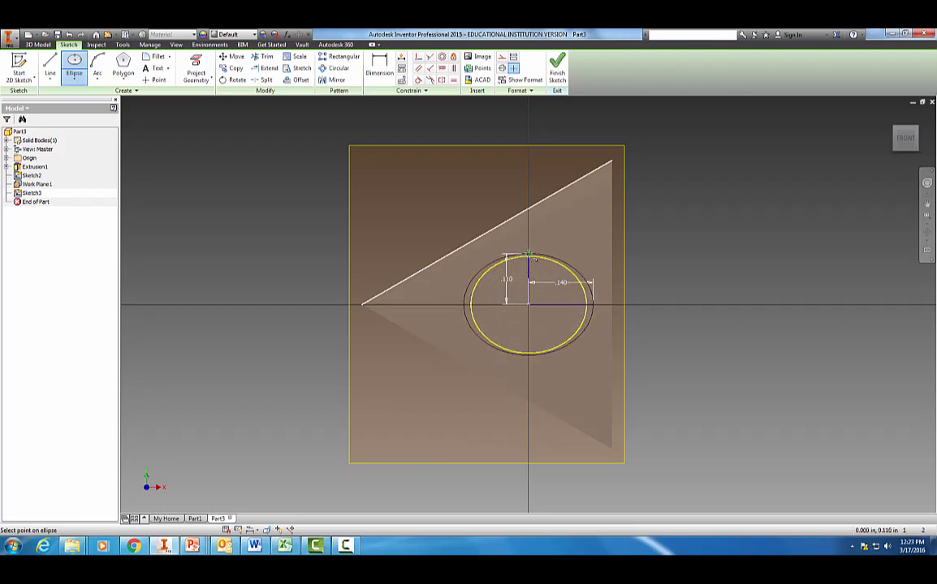
left_click(535, 257)
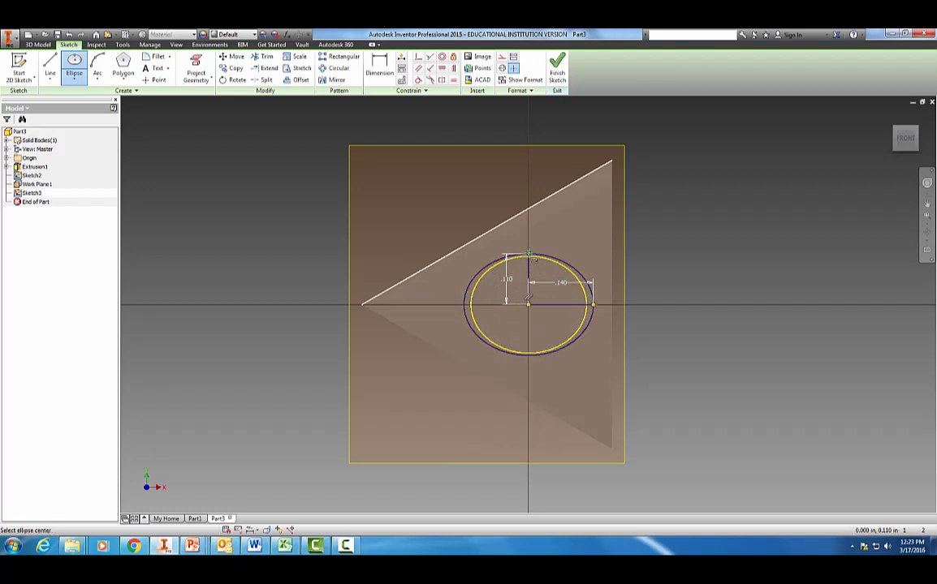
key("Escape")
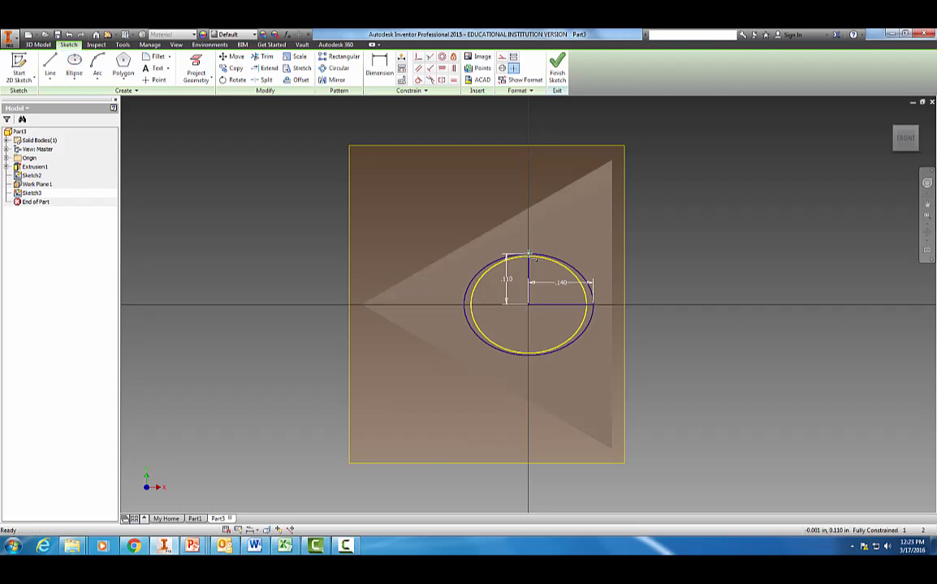
Delete the 0.140 in and 0.110 in dimensions from the guide lines
left_click(562, 283)
key("Delete")
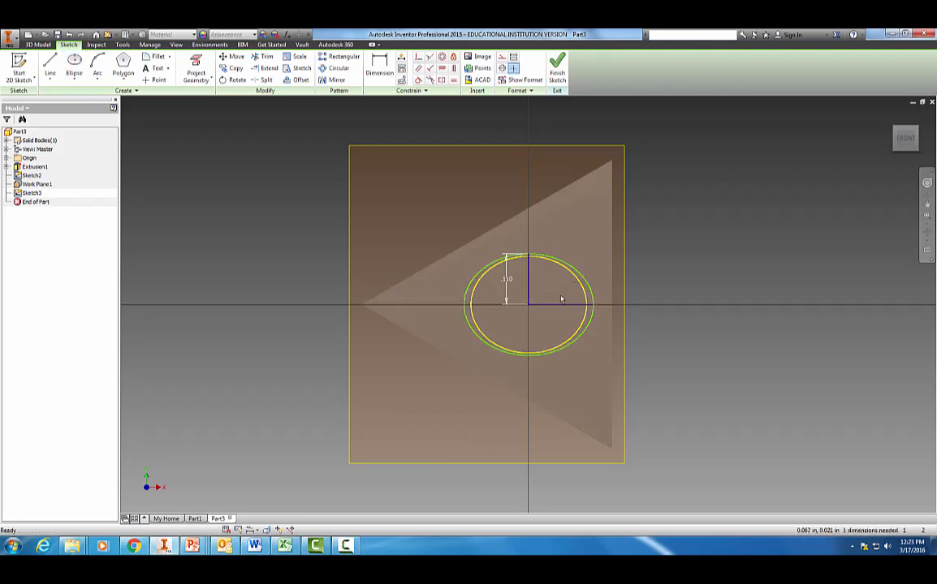
left_click(507, 276)
key("Delete")
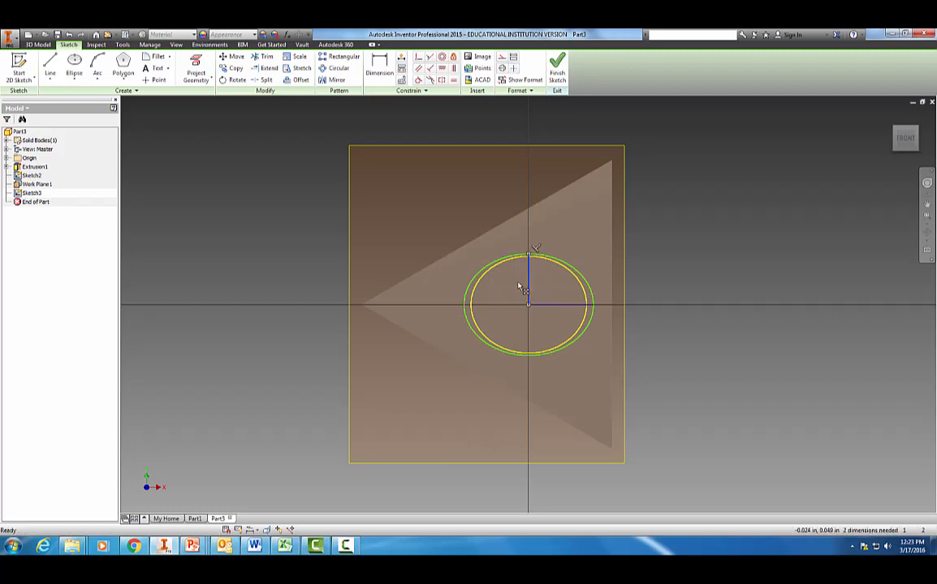
Trim away both guide lines, including the short remnants between the two ellipses, and finish the sketch
left_click(264, 56)
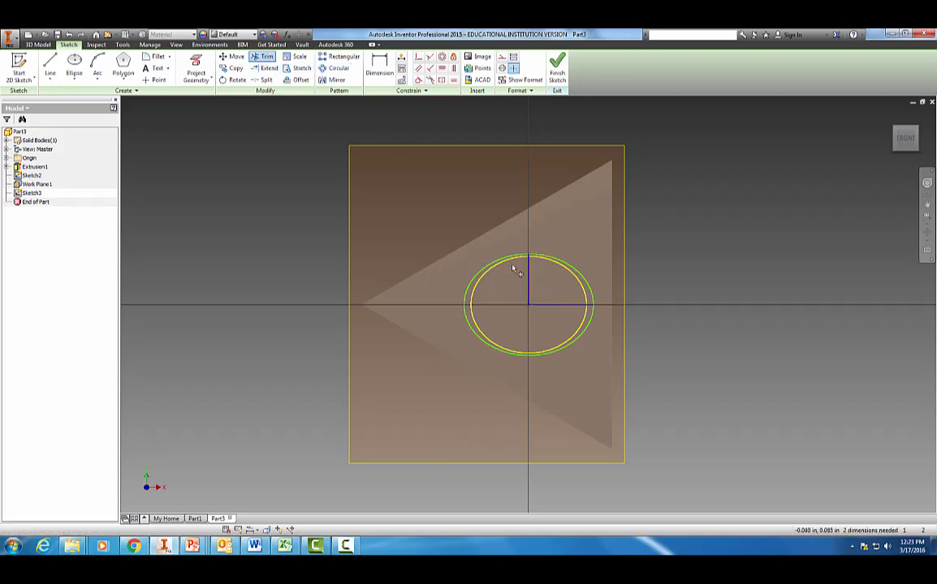
left_click(555, 305)
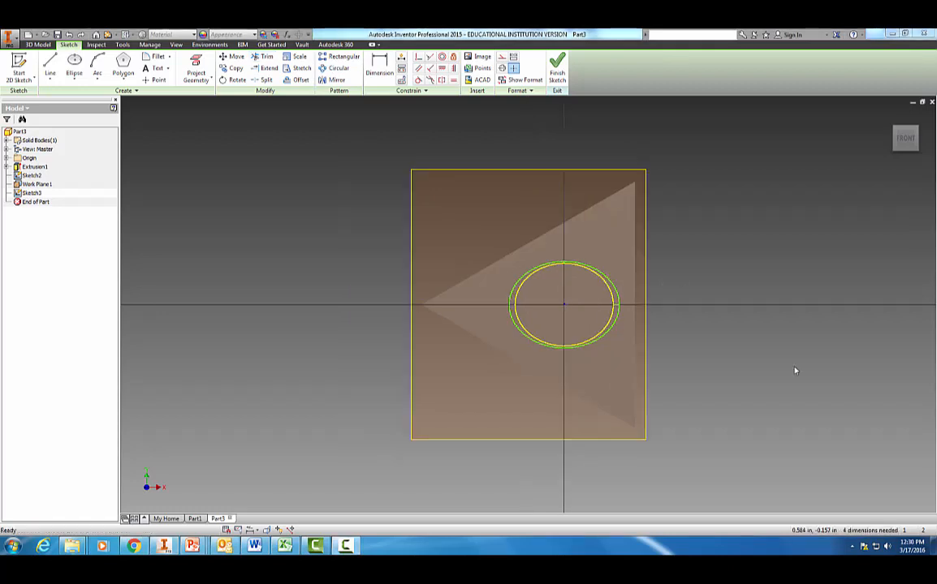
left_click(264, 56)
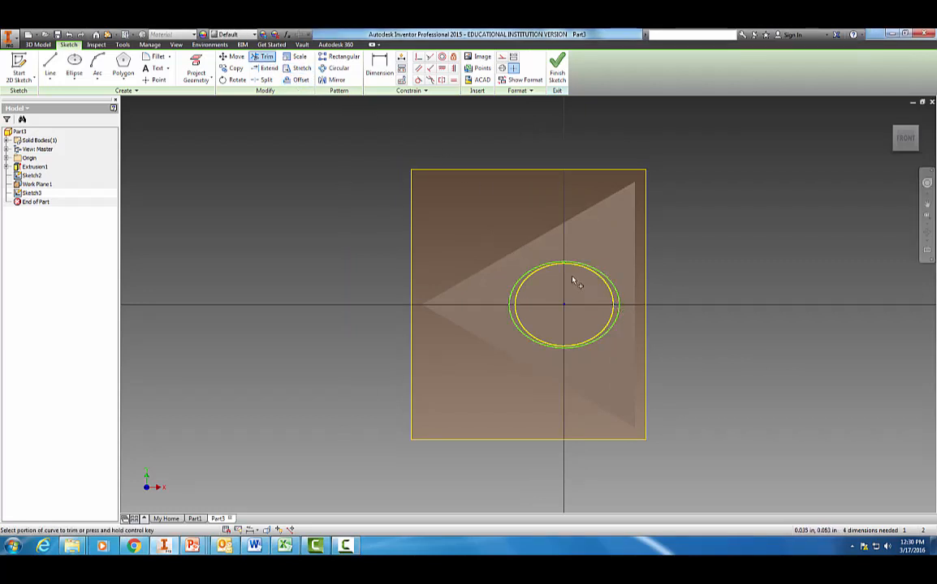
scroll(596, 290, "up", 5)
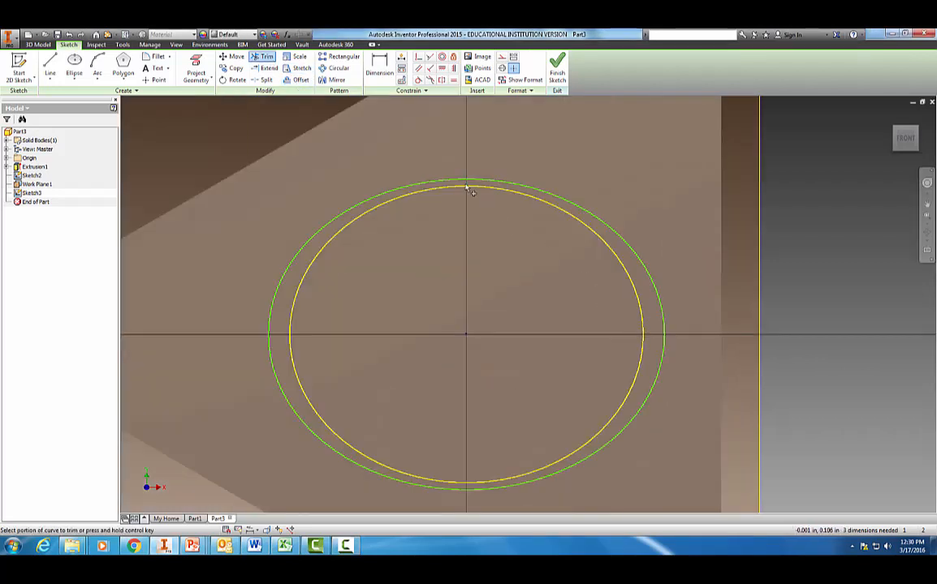
scroll(727, 274, "down", 4)
middle_click_drag(847, 377, 742, 386)
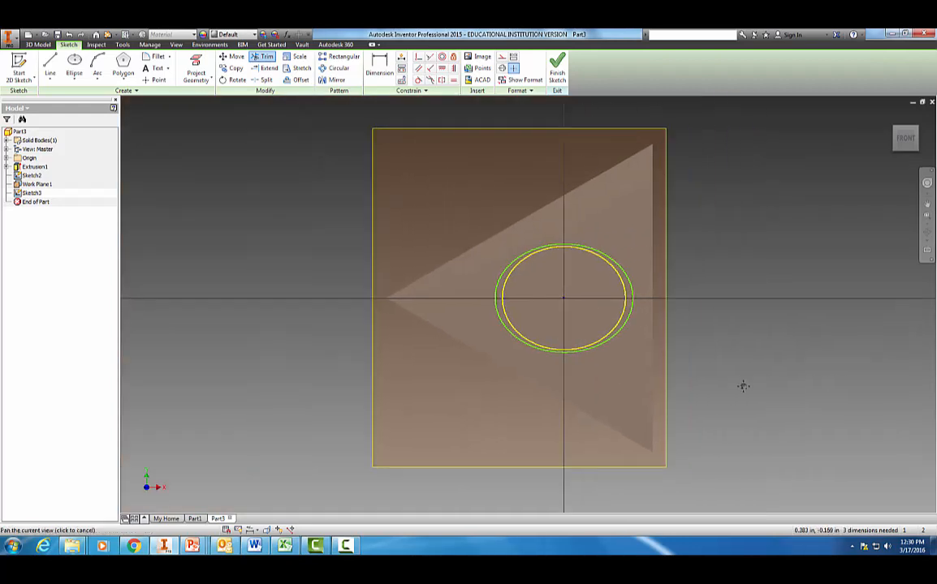
left_click(557, 69)
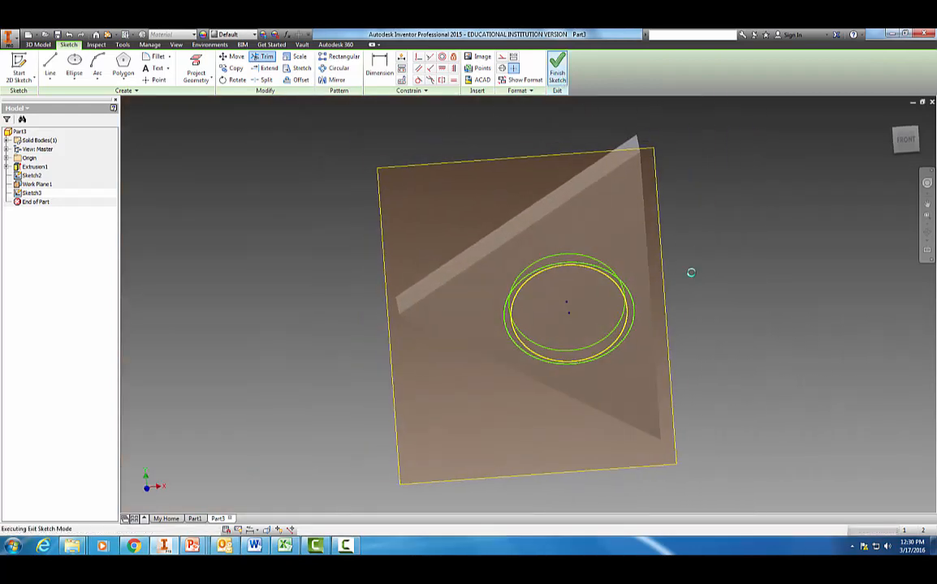
middle_click_drag(762, 416, 690, 382, "shift")
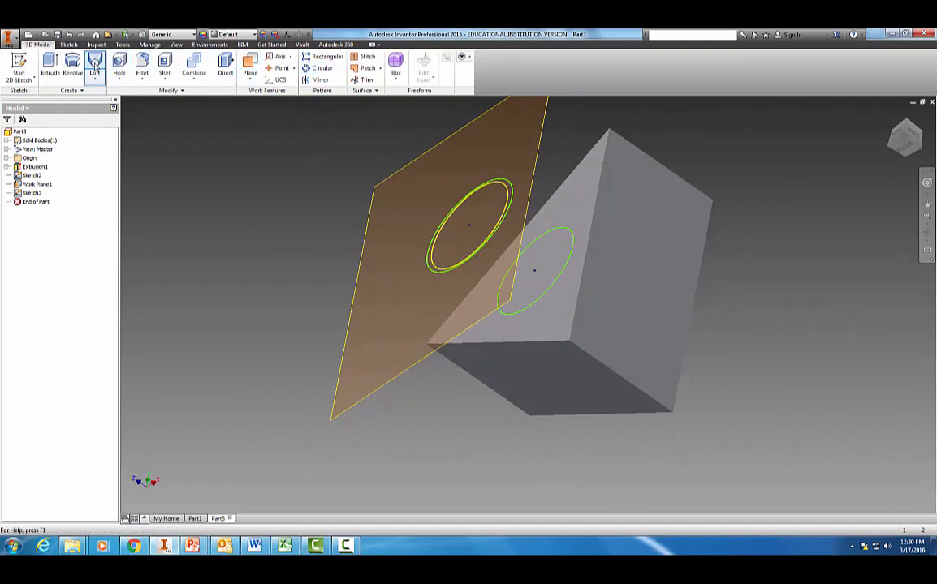
Loft from the ellipse on the triangular face to the ellipse loop sketched on the offset work plane
left_click(94, 67)
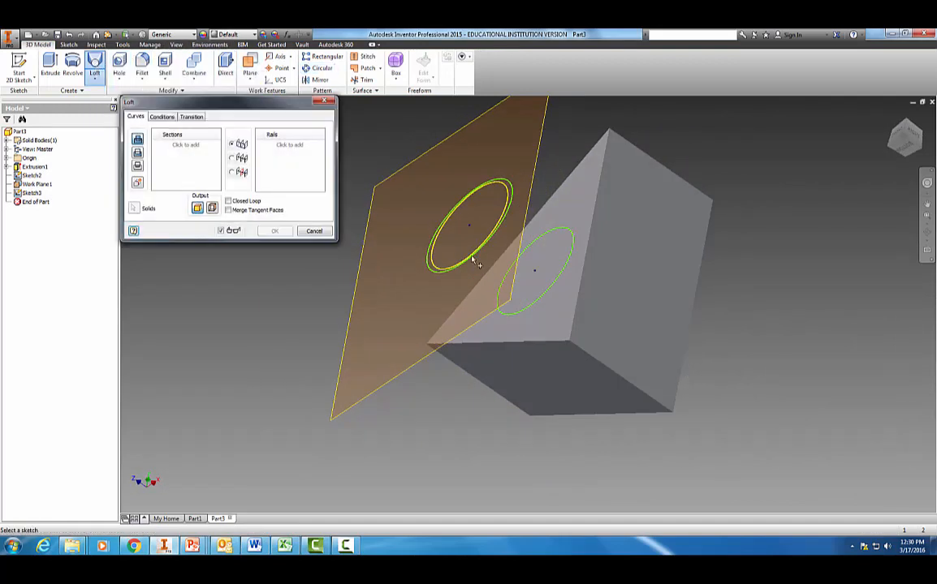
left_click(497, 273)
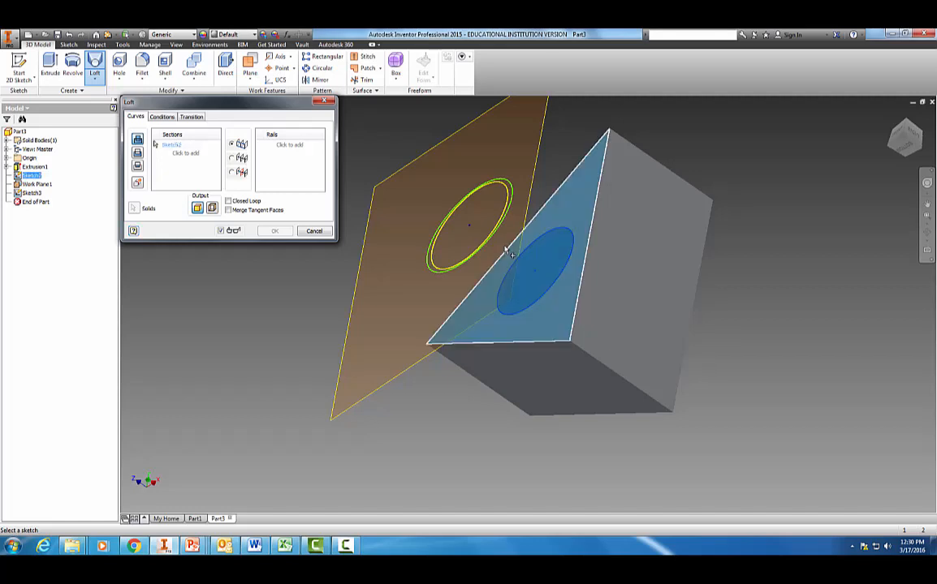
left_click(509, 218)
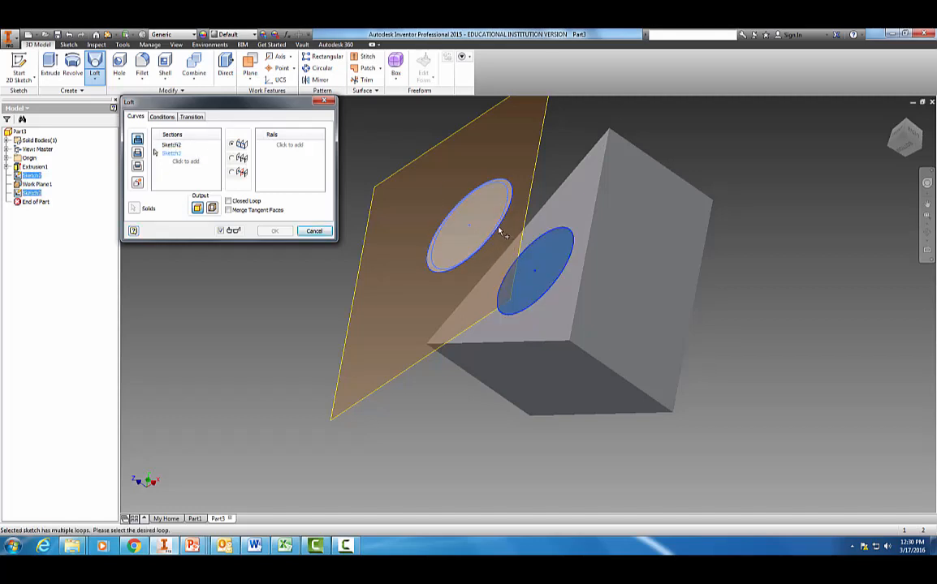
left_click(501, 233)
left_click(275, 231)
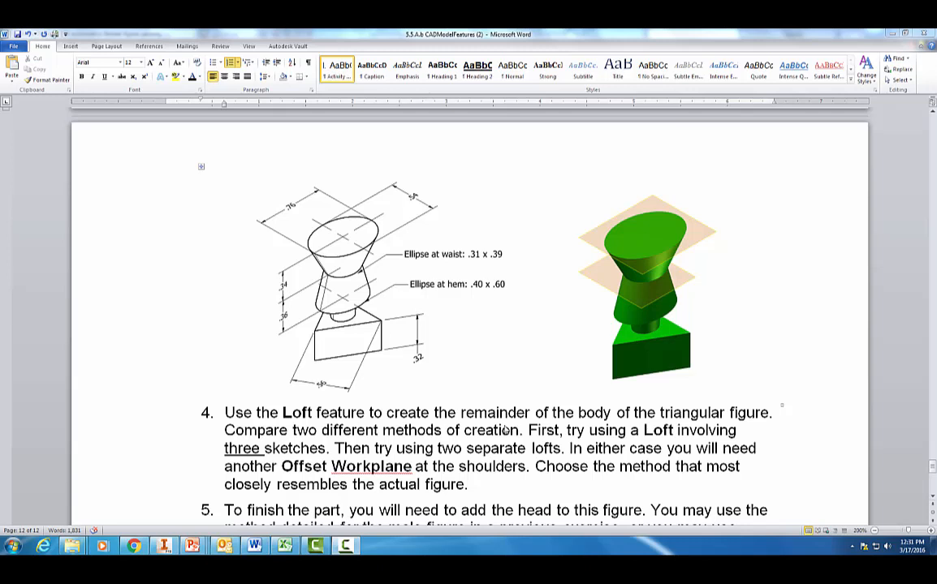
Switch back to Inventor, start a sketch on the loft's elliptical end face, and rotate the sketch view by 180 degrees
left_click(165, 547)
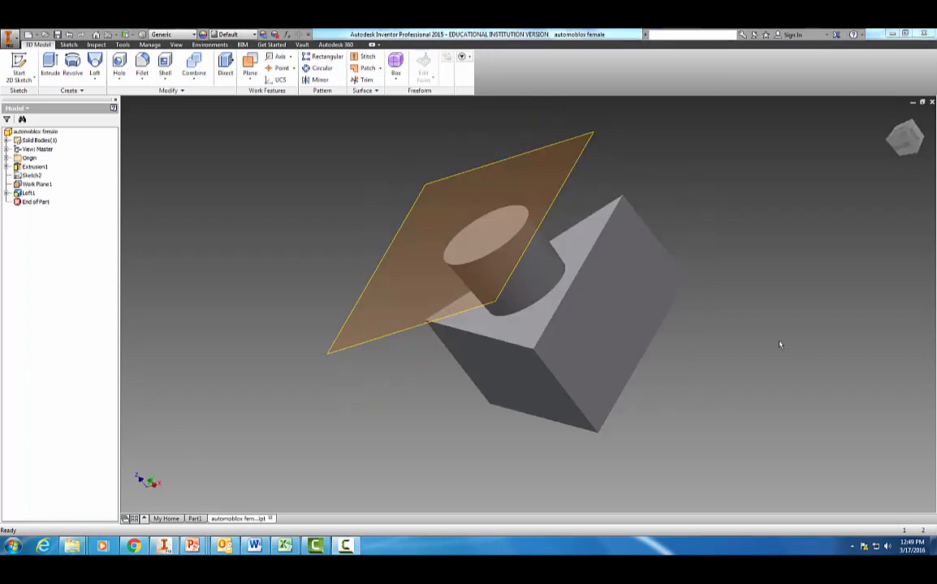
left_click(475, 256)
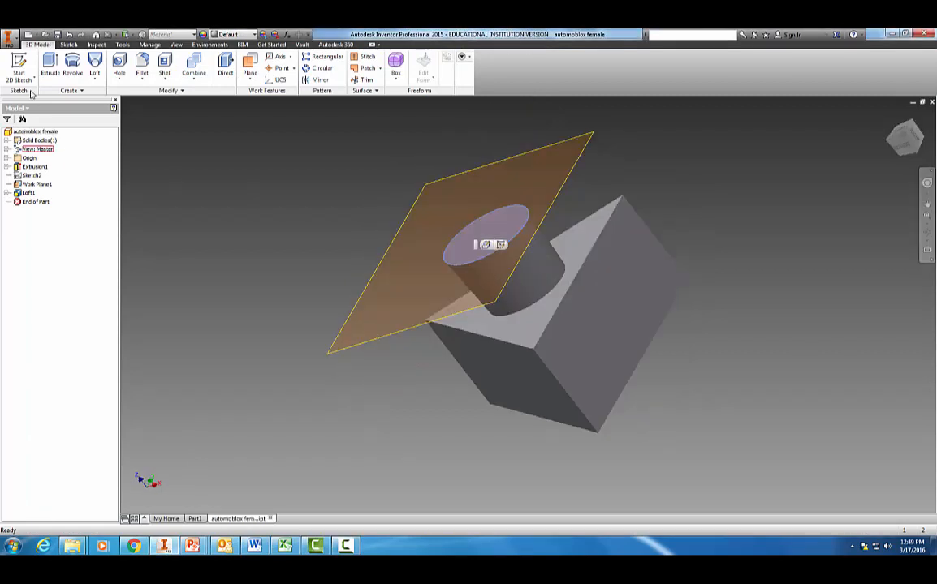
left_click(19, 66)
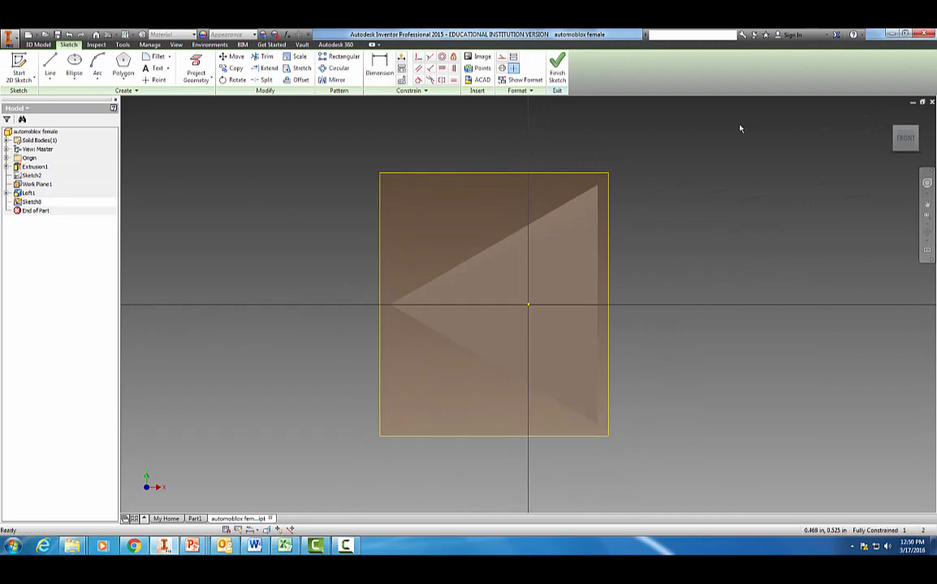
left_click(931, 123)
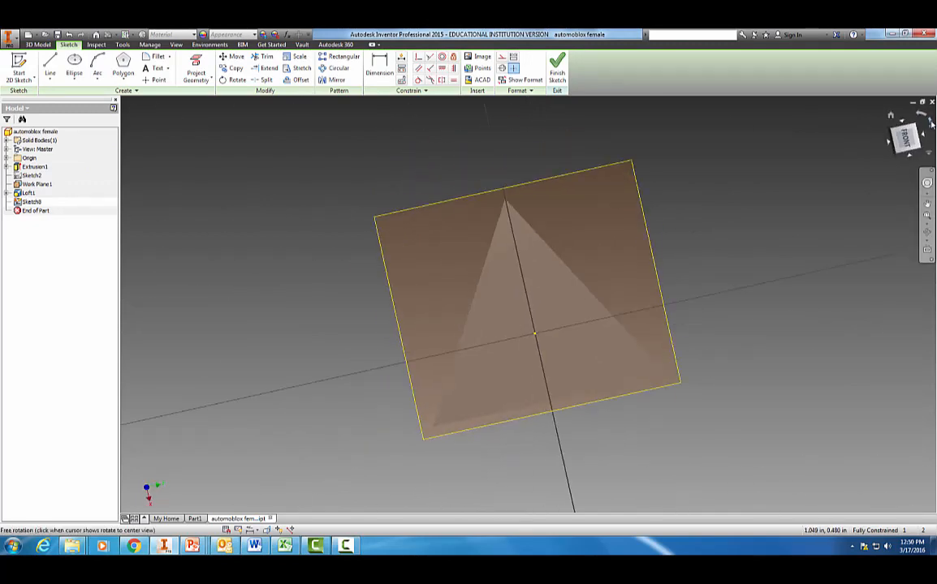
left_click(930, 122)
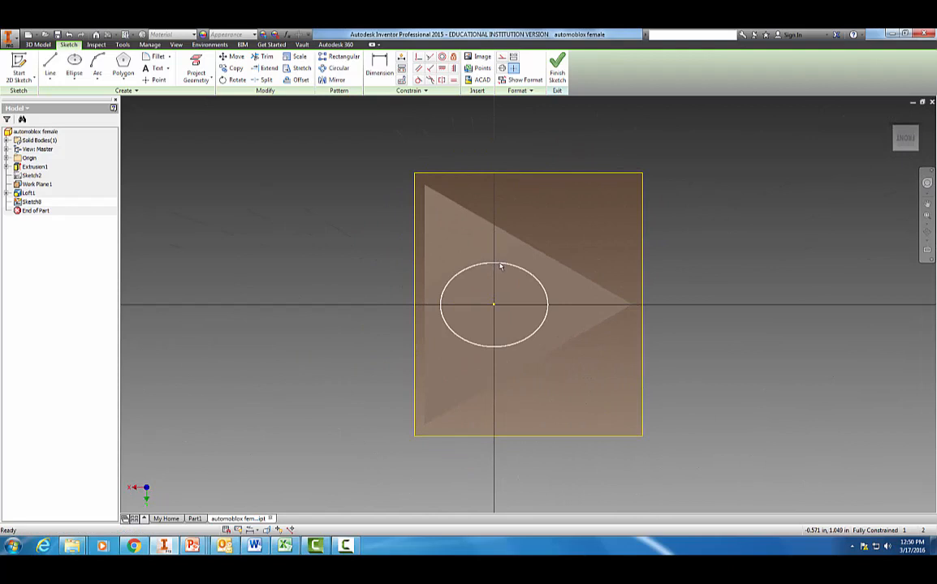
mouse_move(501, 266)
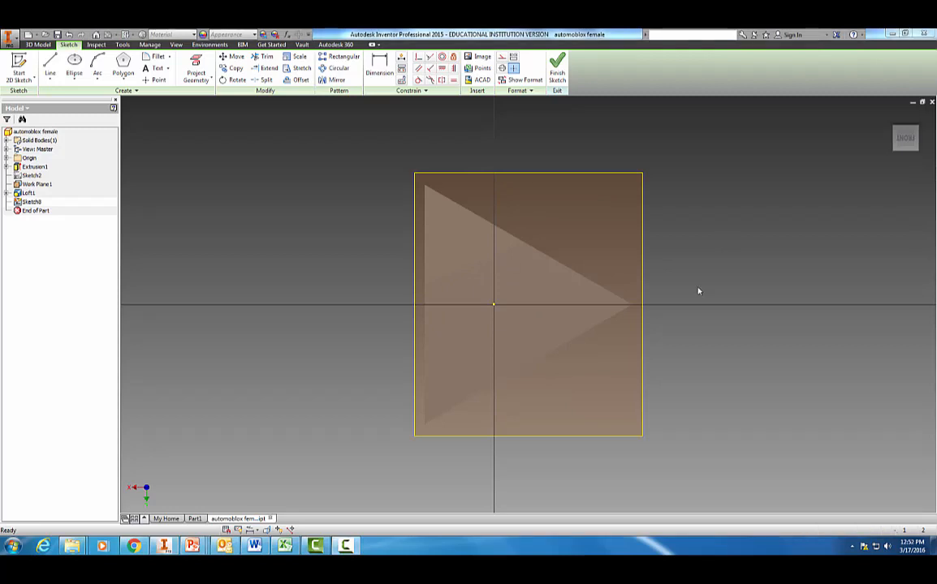
Project the elliptical edge of the loft's end face into the sketch
left_click(196, 69)
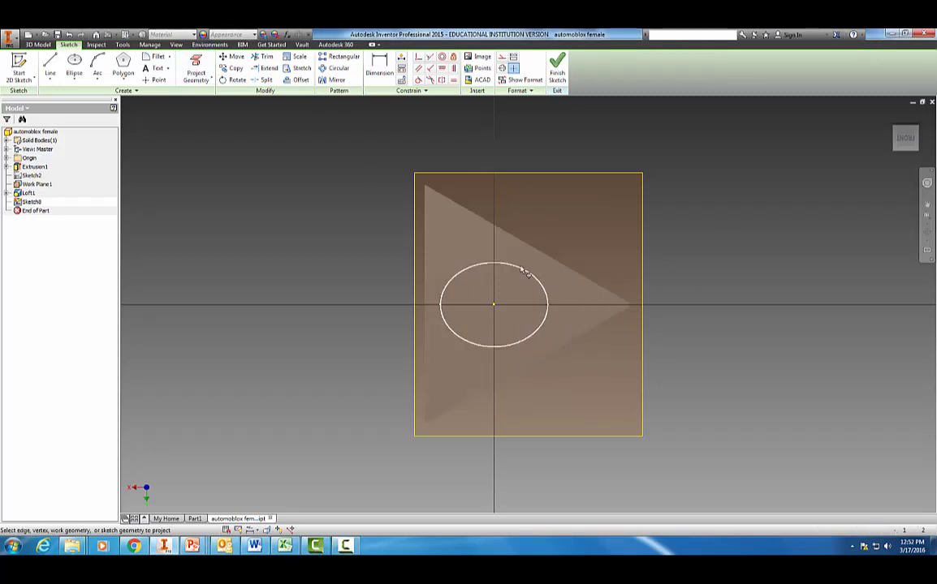
left_click(521, 269)
key("Escape")
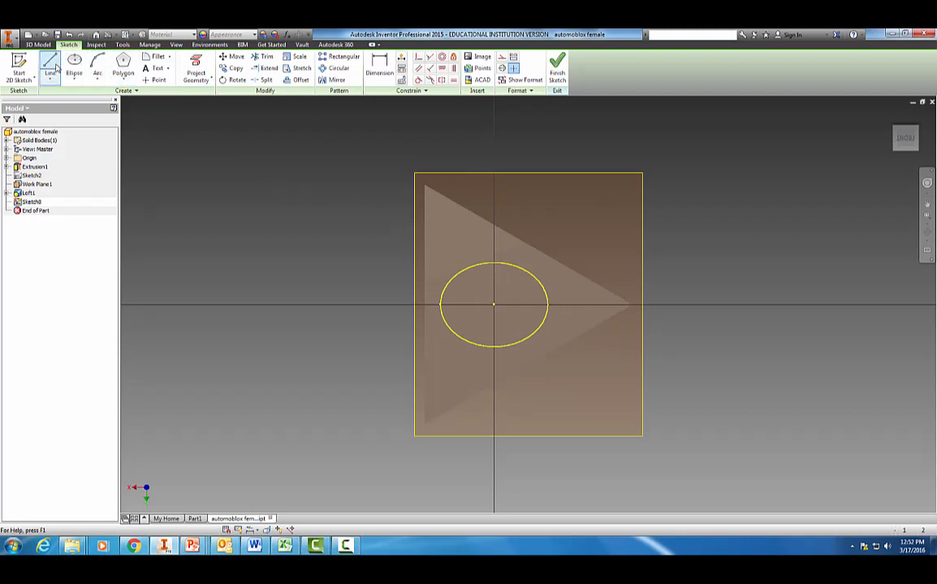
Draw a horizontal guide line 0.300 in long from the origin toward the triangle's pointed corner
left_click(50, 69)
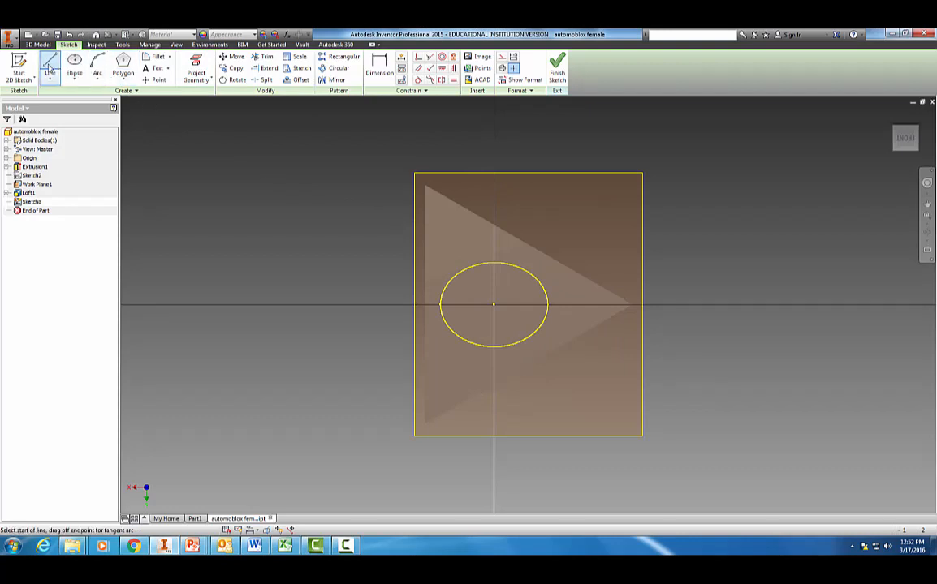
left_click(493, 304)
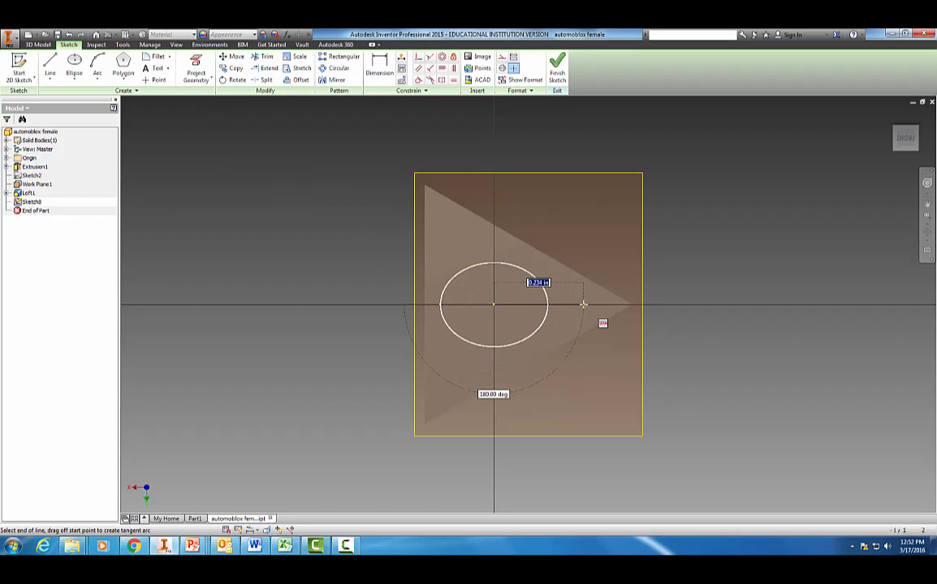
key("BackSpace")
type(".3")
key("Return")
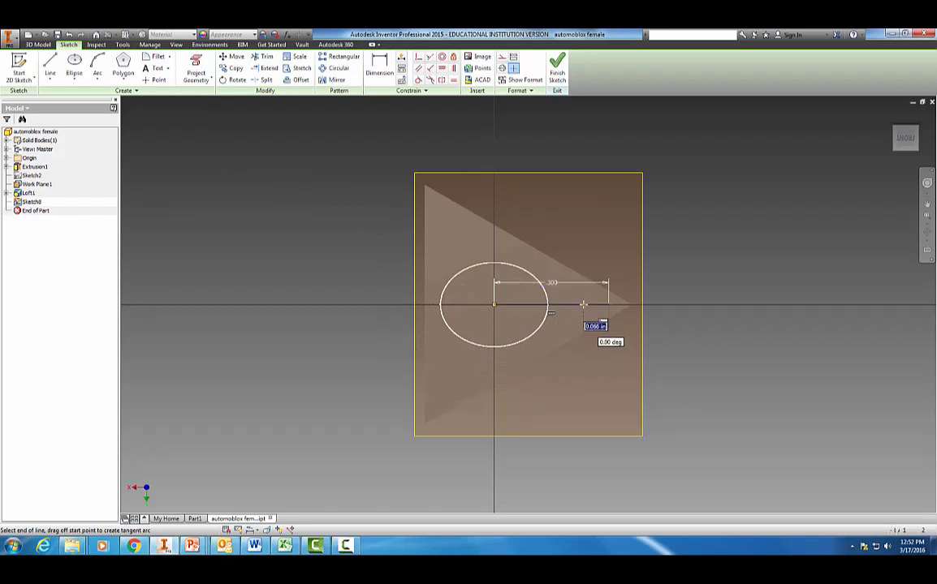
key("Escape")
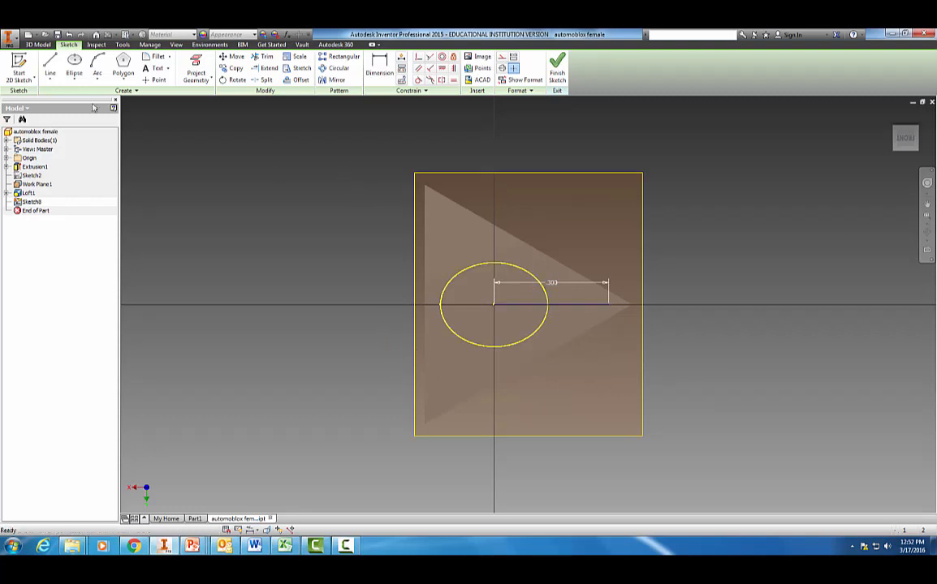
Draw a vertical guide line 0.2 in long upward from the origin
left_click(49, 66)
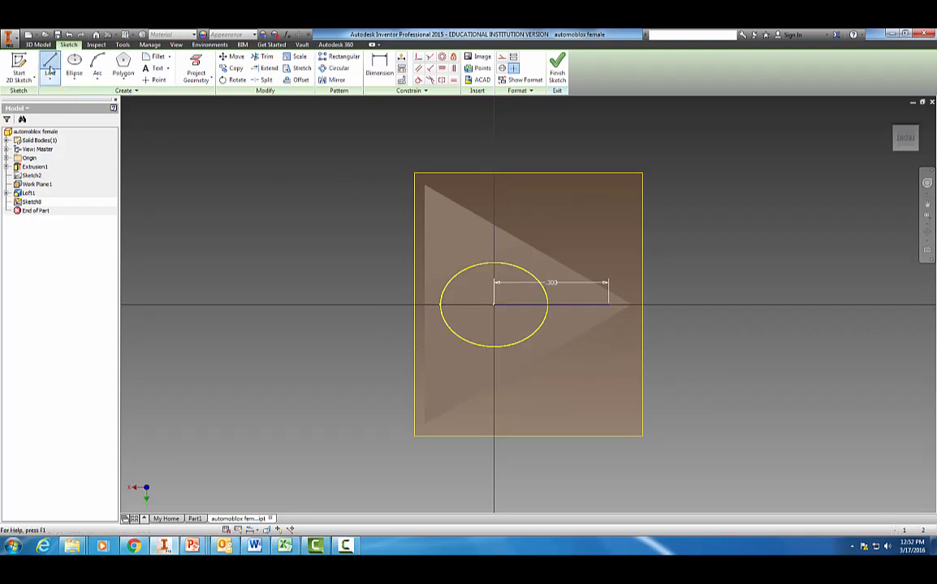
left_click(493, 306)
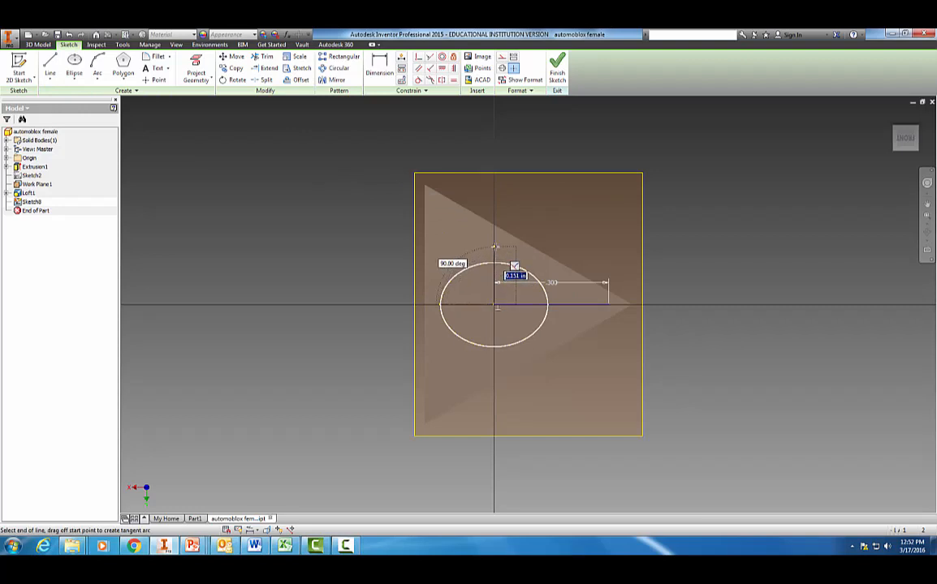
type(".2")
key("Return")
key("Escape")
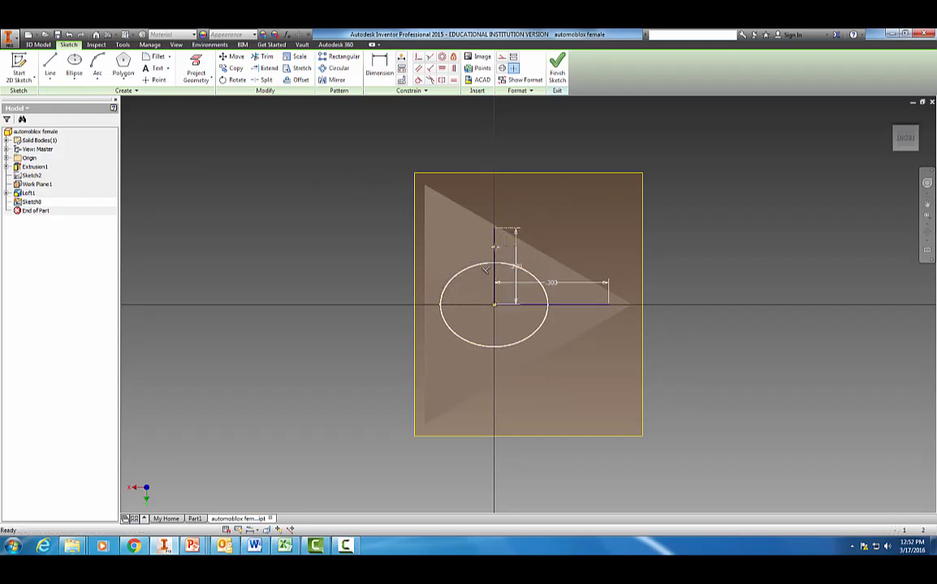
Draw an ellipse centred on the origin and passing through the free ends of both guide lines
left_click(74, 66)
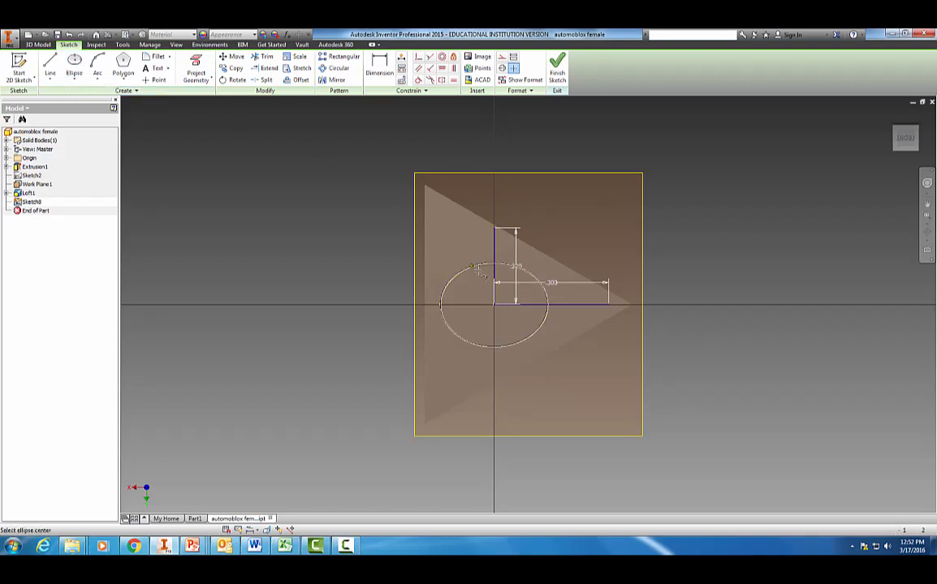
left_click(494, 305)
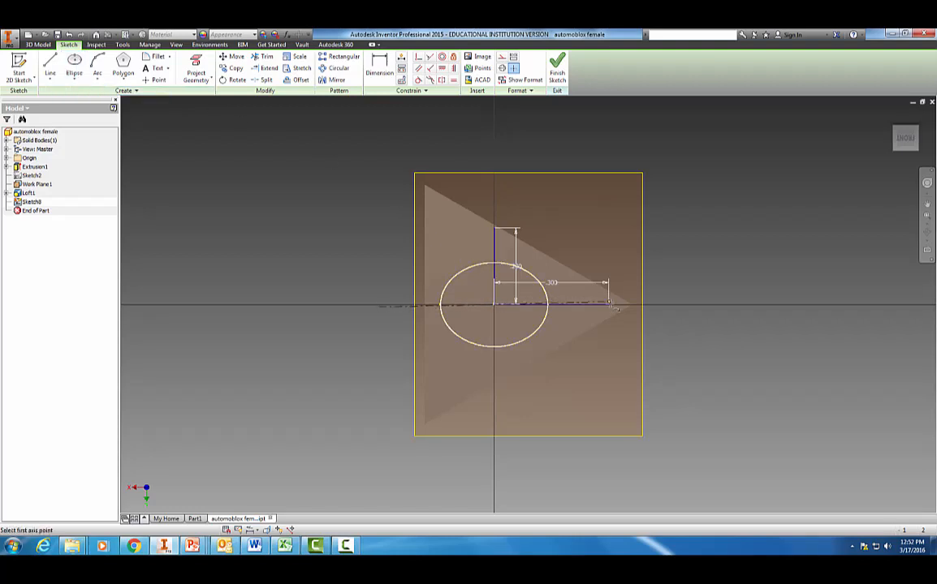
left_click(608, 304)
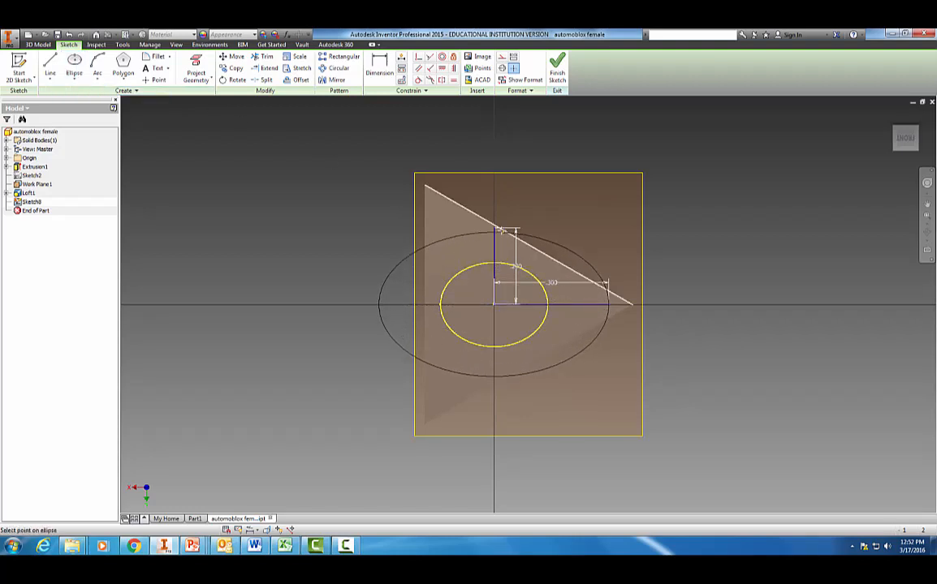
left_click(495, 230)
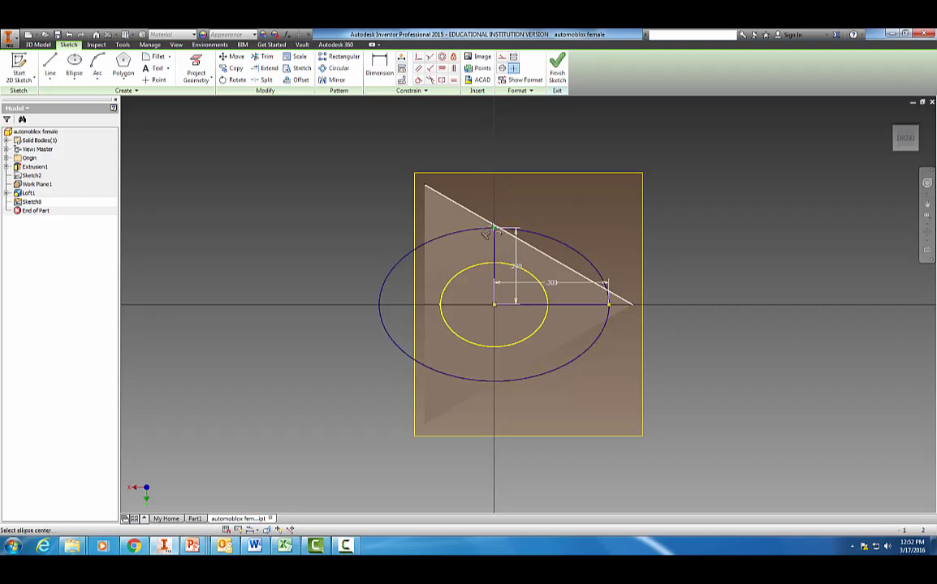
key("Escape")
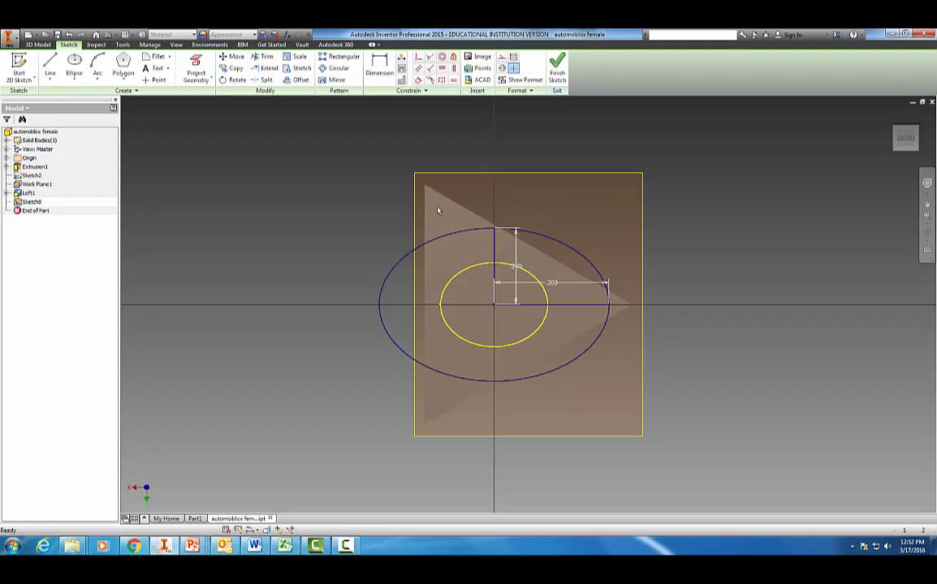
Delete the two guide lines along with their dimensions, and finish the sketch
left_click(518, 269)
key("Delete")
left_click(552, 284)
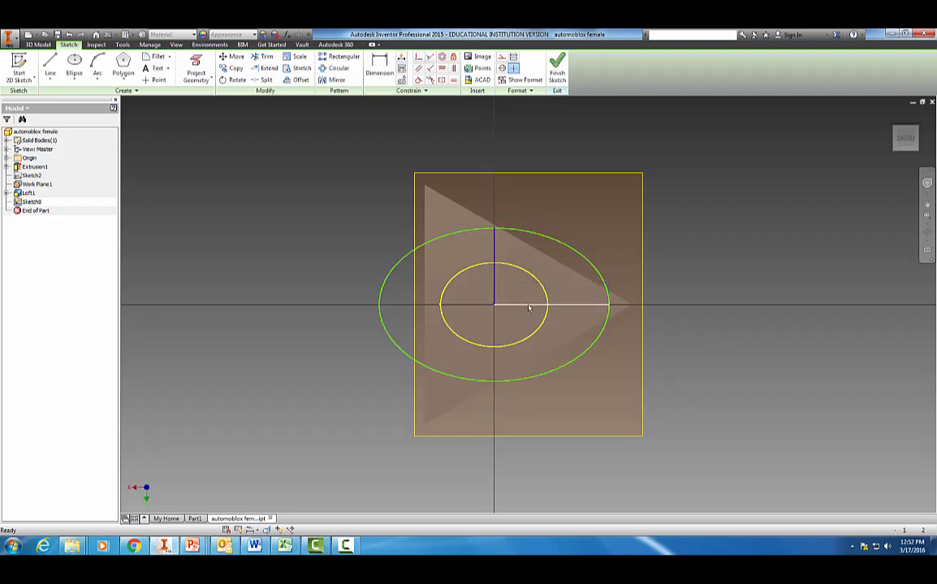
key("Delete")
left_click(495, 257)
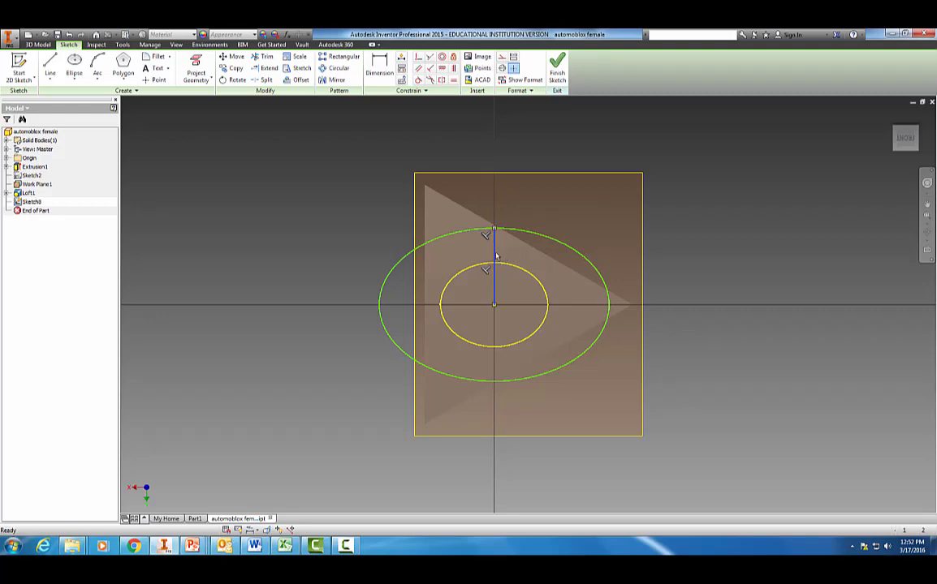
key("Delete")
left_click(557, 78)
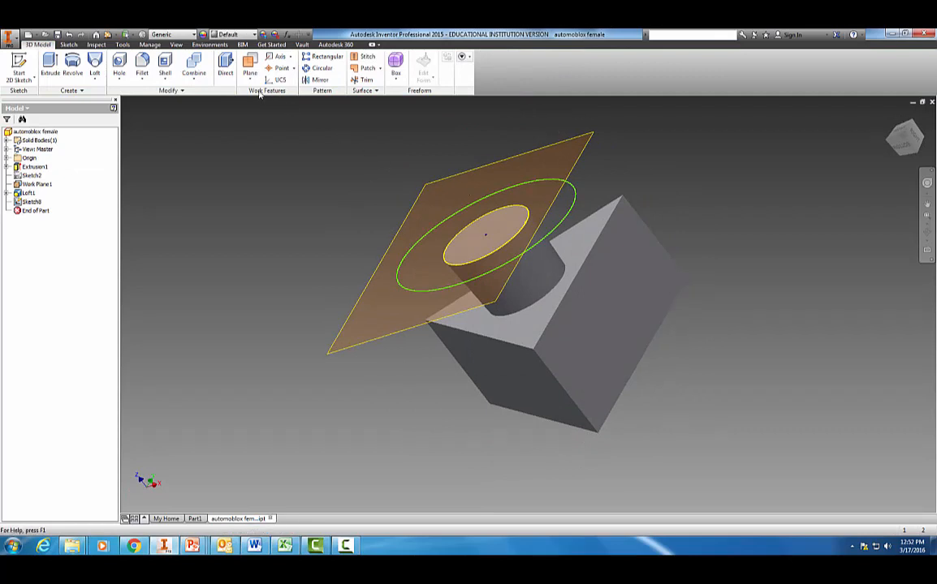
Create another work plane offset outward from the existing work plane, away from the triangular solid
left_click(250, 72)
left_click(263, 119)
left_click(375, 345)
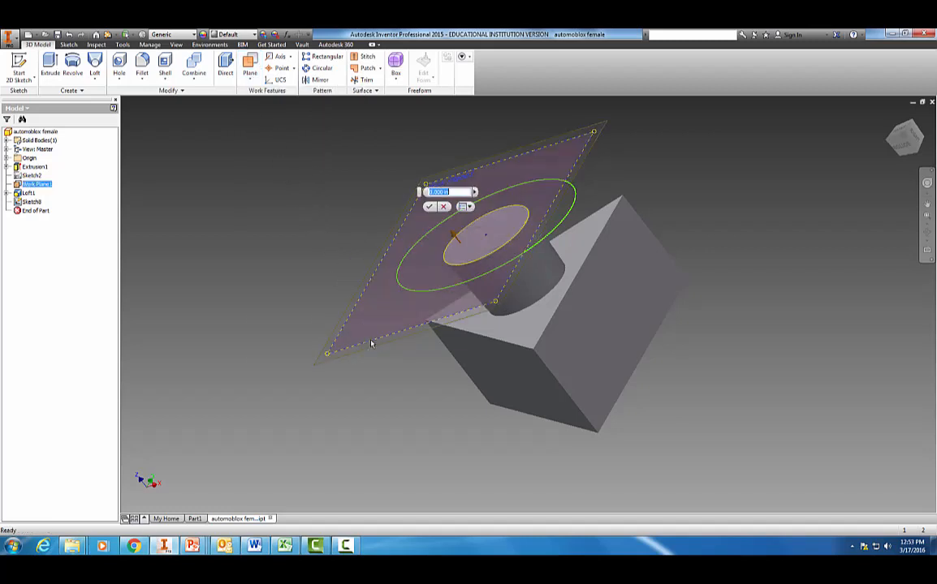
type("13")
key("Return")
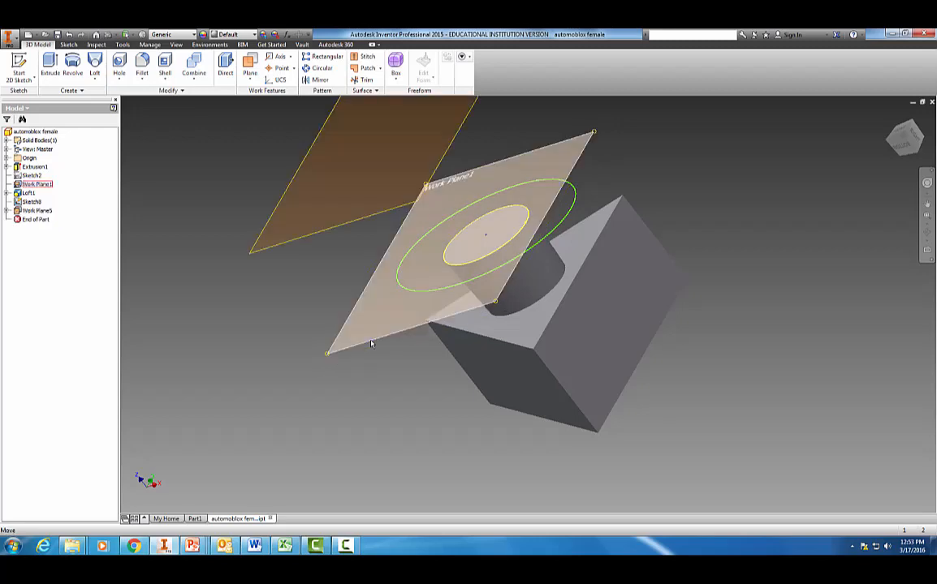
Start a sketch on the new offset plane and draw a horizontal line 0.195 in long from the origin toward the triangle's vertical side
right_click(299, 244)
left_click(298, 267)
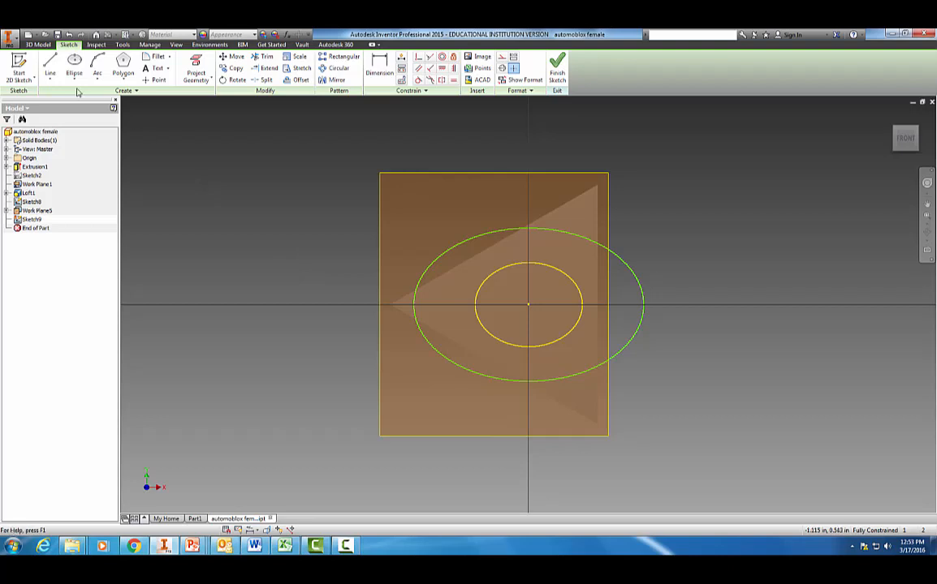
left_click(50, 65)
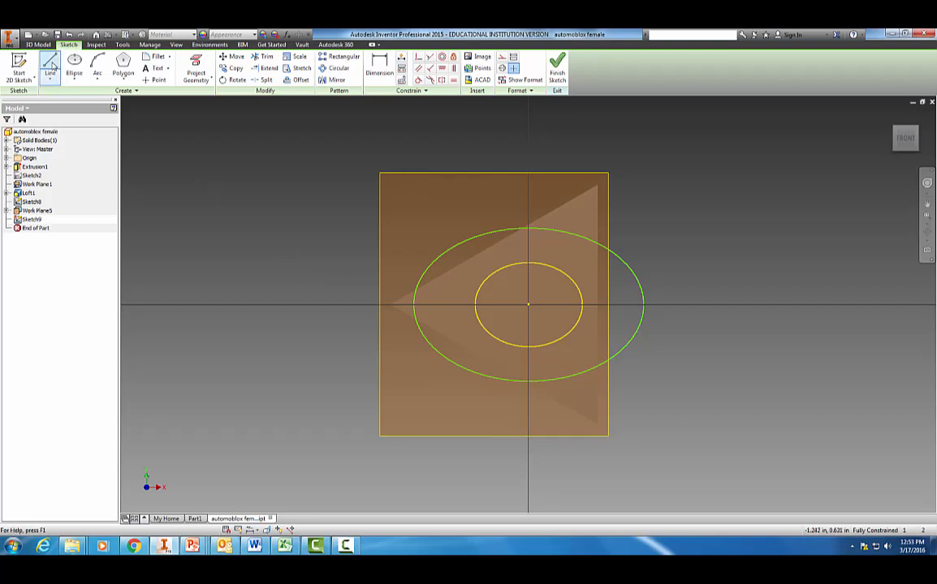
left_click(528, 305)
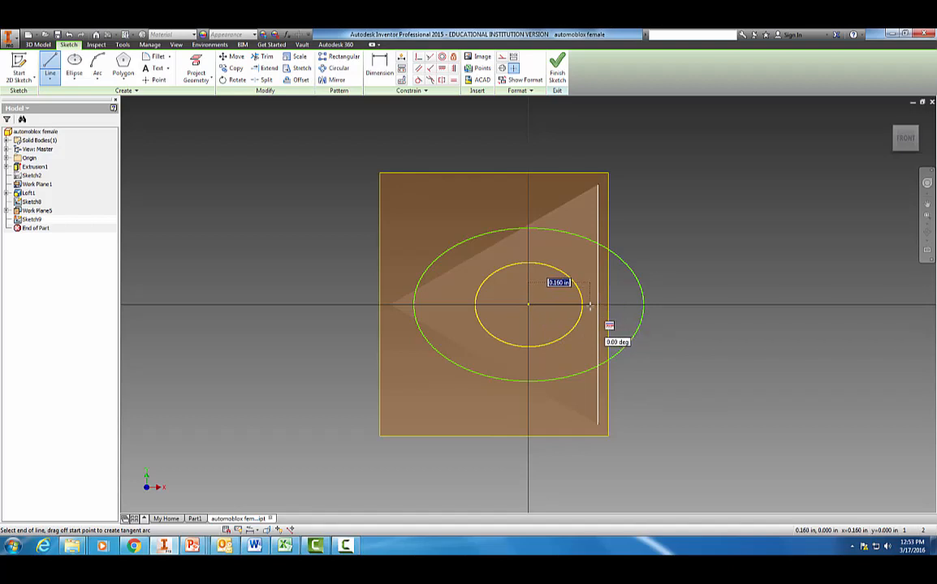
type(".195")
key("Return")
key("Escape")
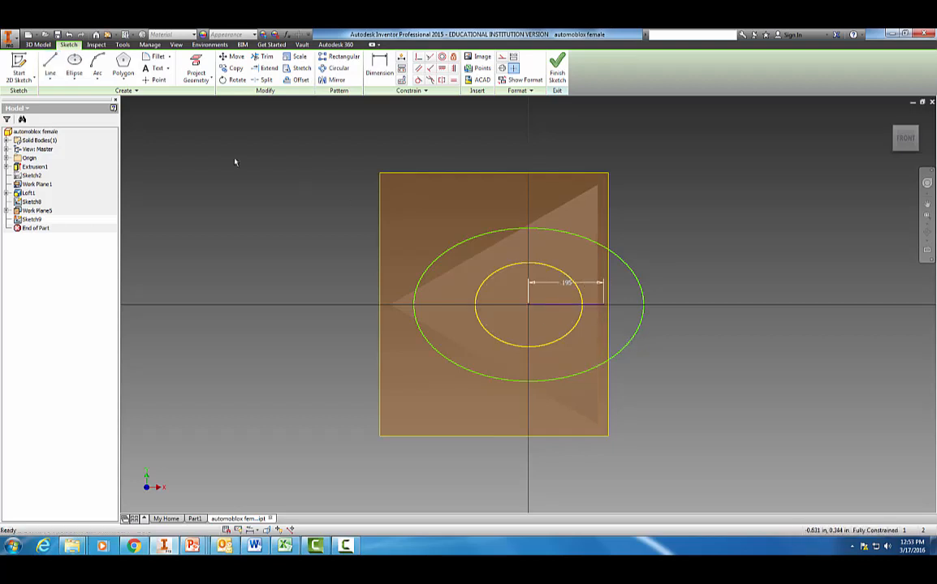
Try to draw a guide line 0.155 in long straight up from the origin
left_click(50, 65)
left_click(528, 305)
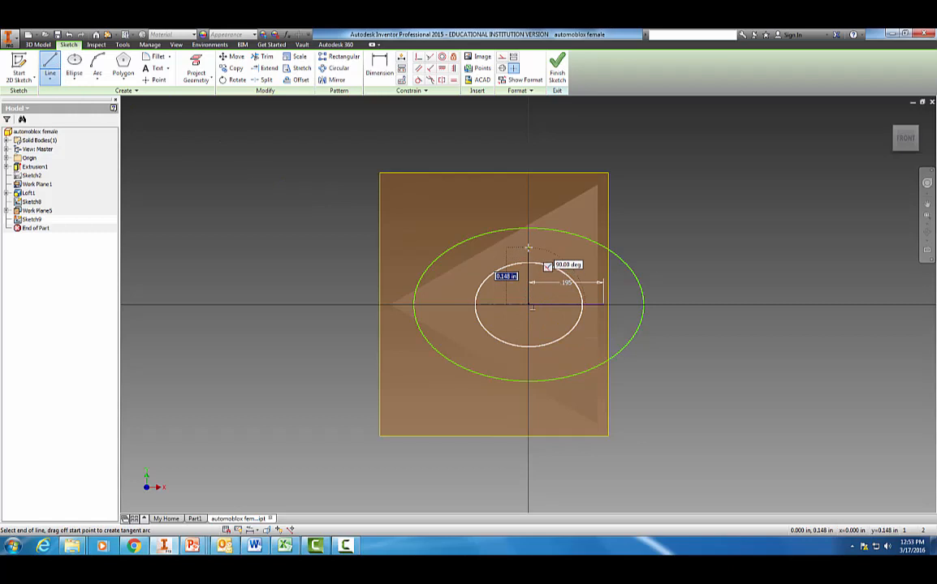
type(".155")
key("Return")
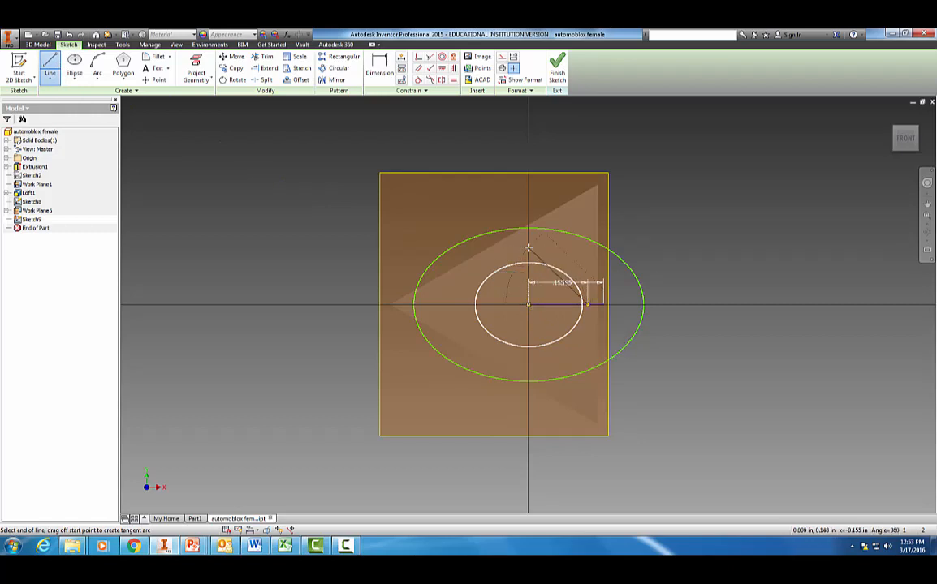
key("Escape")
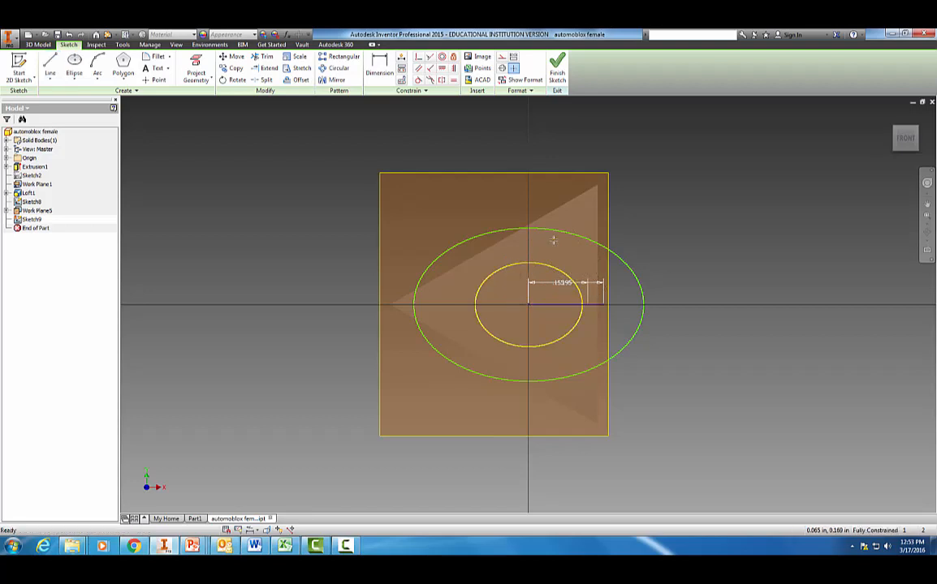
Draw a vertical guide line 0.155 in long upward from the origin
left_click(528, 305)
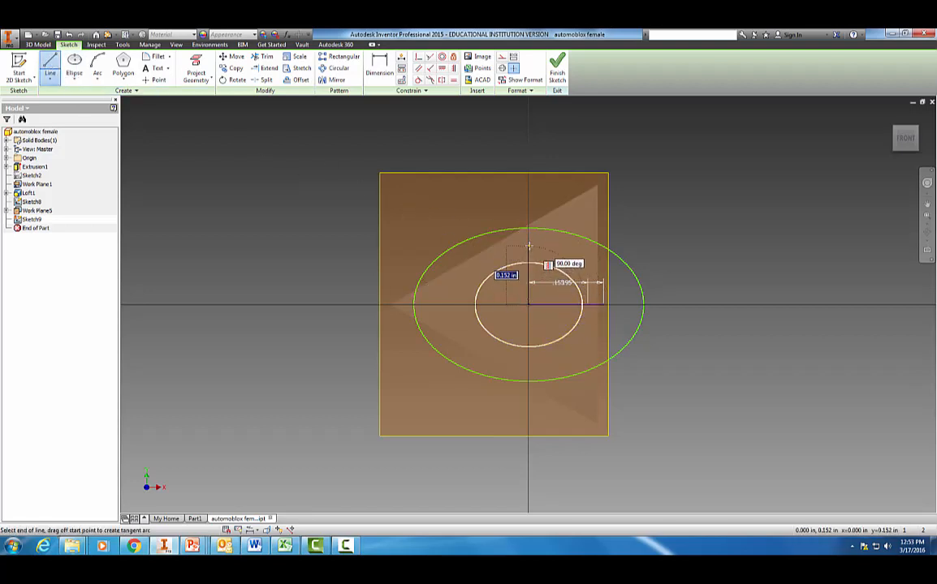
type(".155")
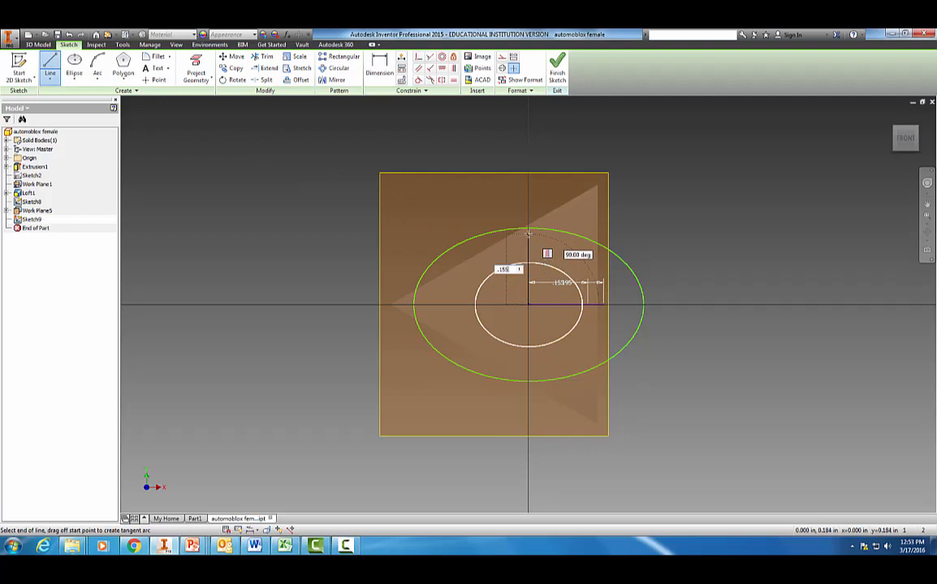
key("Return")
key("Escape")
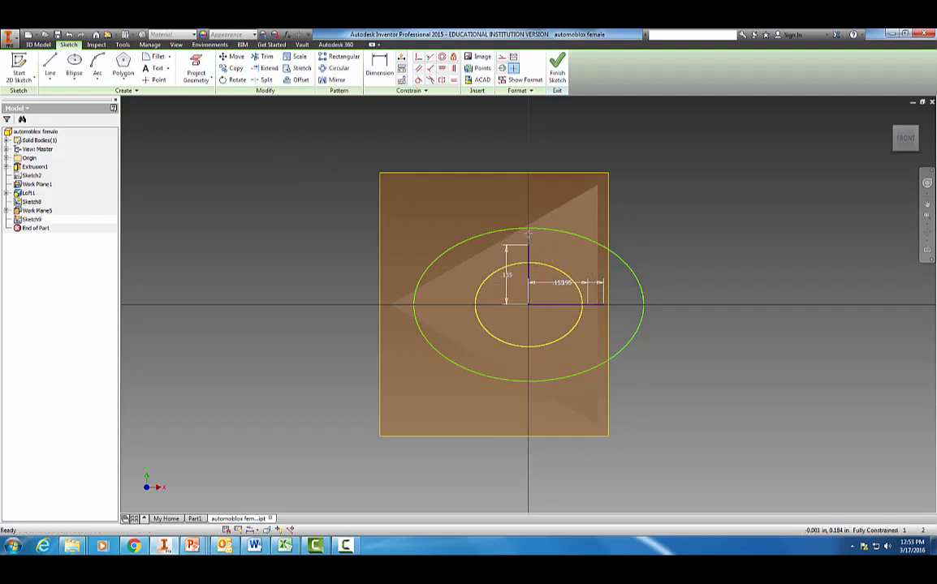
Delete the dimensions of the vertical and horizontal guide lines, leaving the lines in place
left_click(508, 277)
key("Delete")
left_click(565, 284)
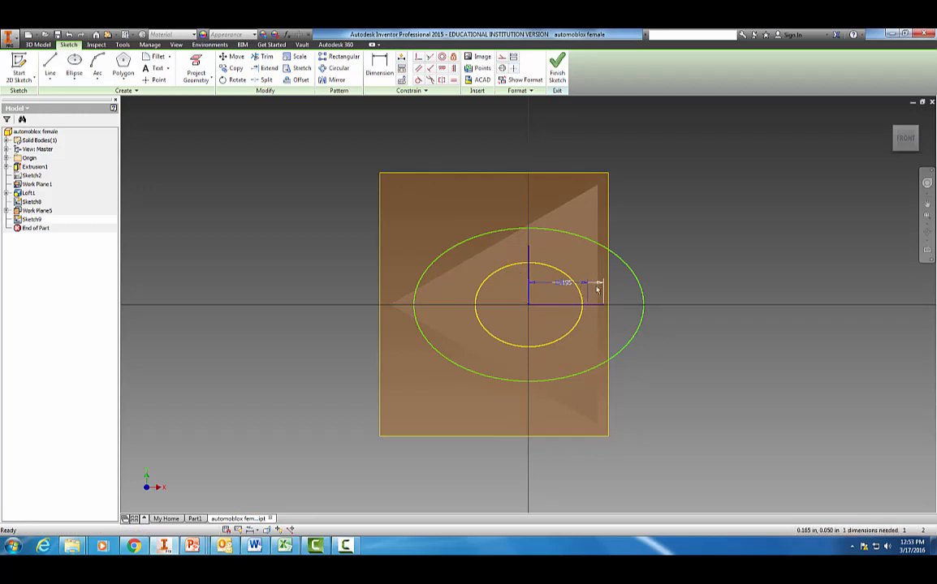
left_click(599, 289)
key("Delete")
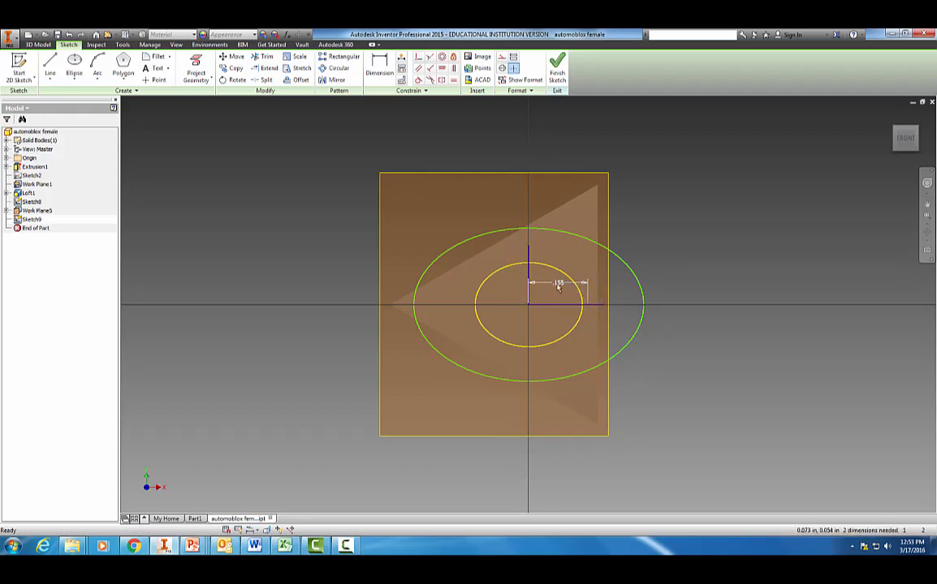
left_click(559, 282)
key("Delete")
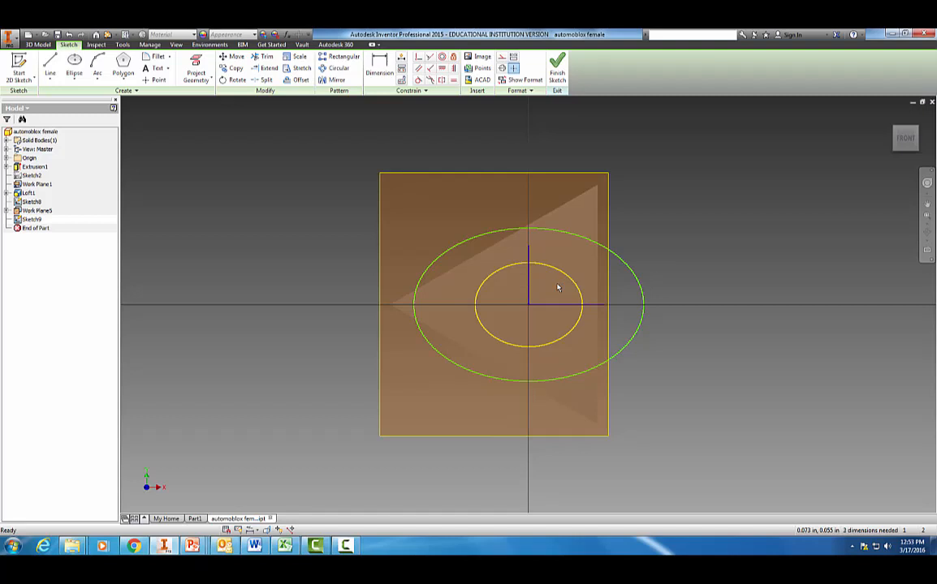
Draw an ellipse centred on the origin through the ends of the longer horizontal line and the vertical line
left_click(74, 73)
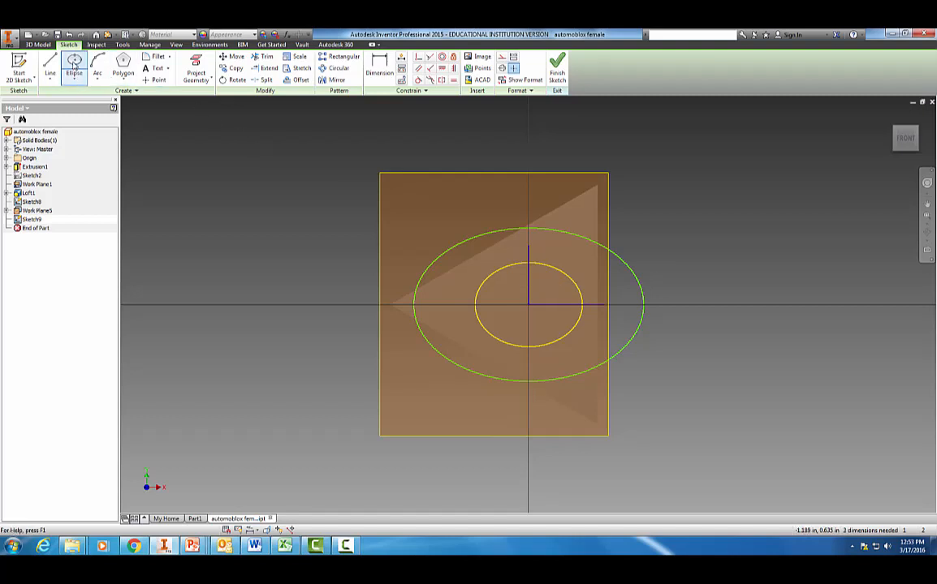
left_click(529, 305)
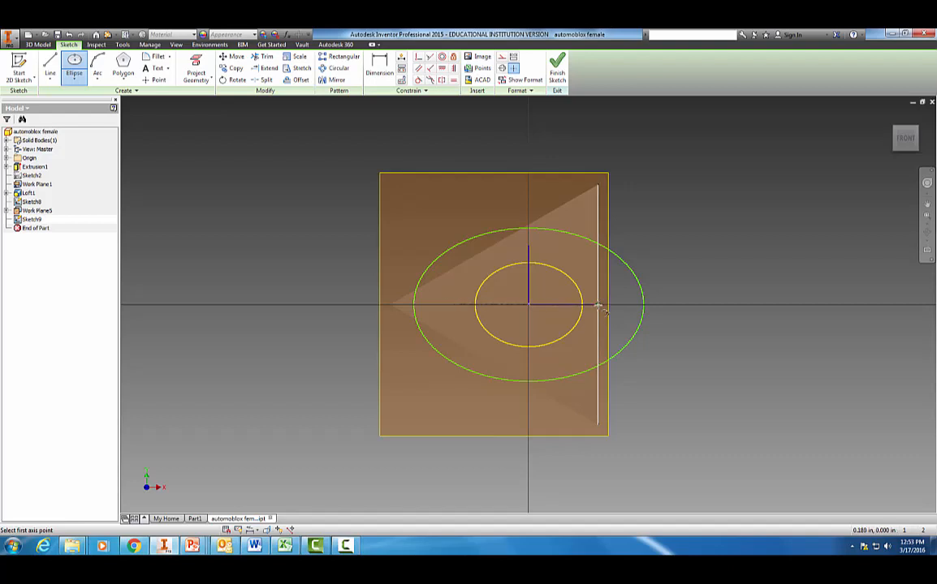
left_click(603, 306)
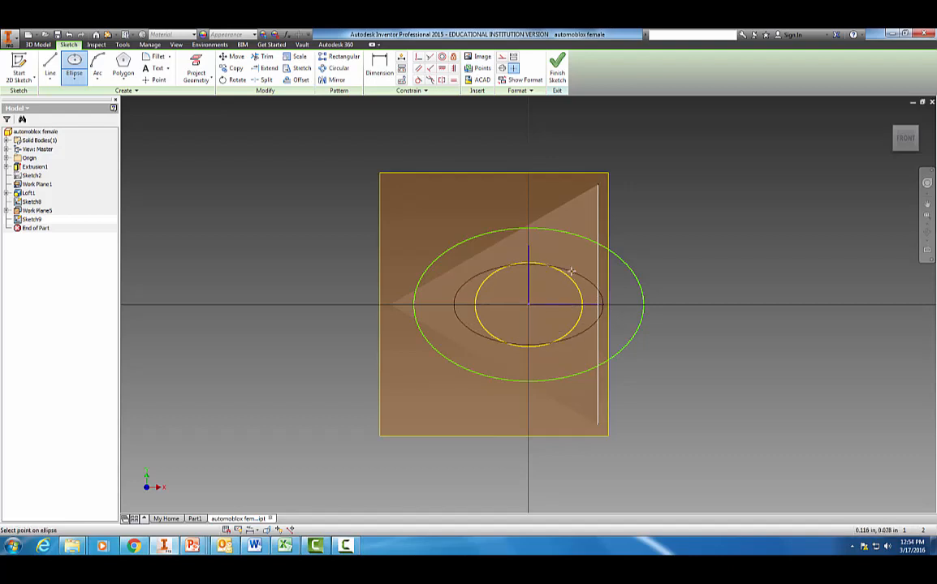
left_click(529, 245)
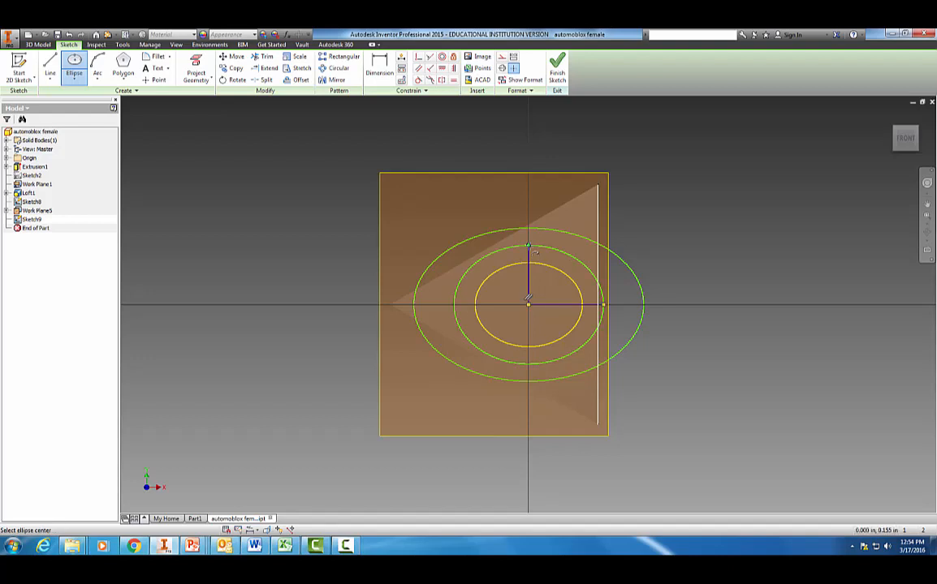
key("Escape")
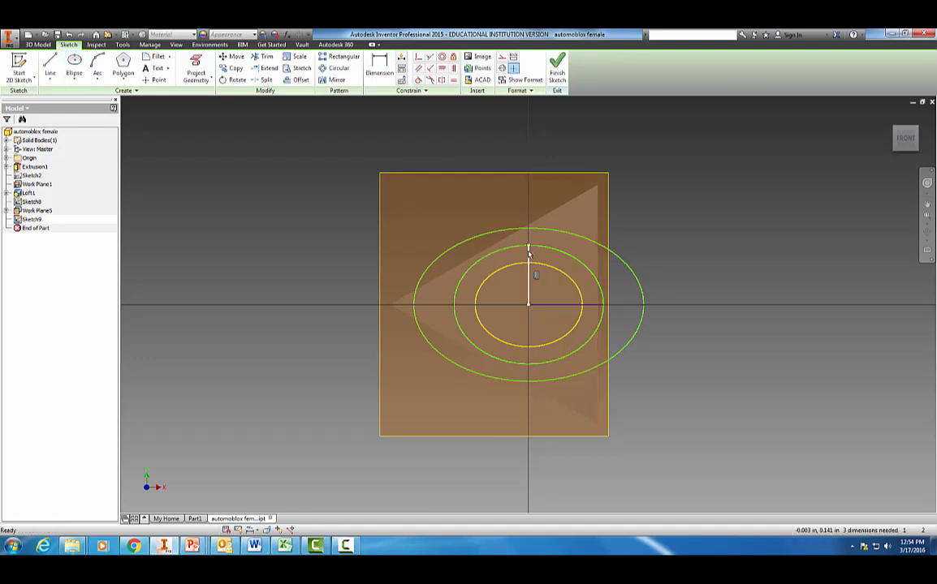
Delete the vertical and horizontal guide lines inside the new ellipse and finish the sketch
key("Delete")
left_click(552, 305)
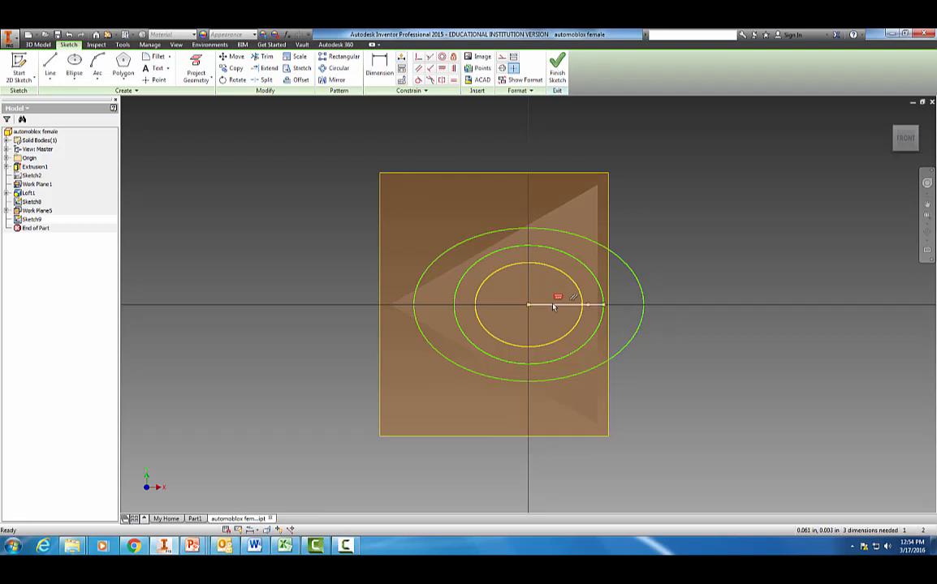
key("Delete")
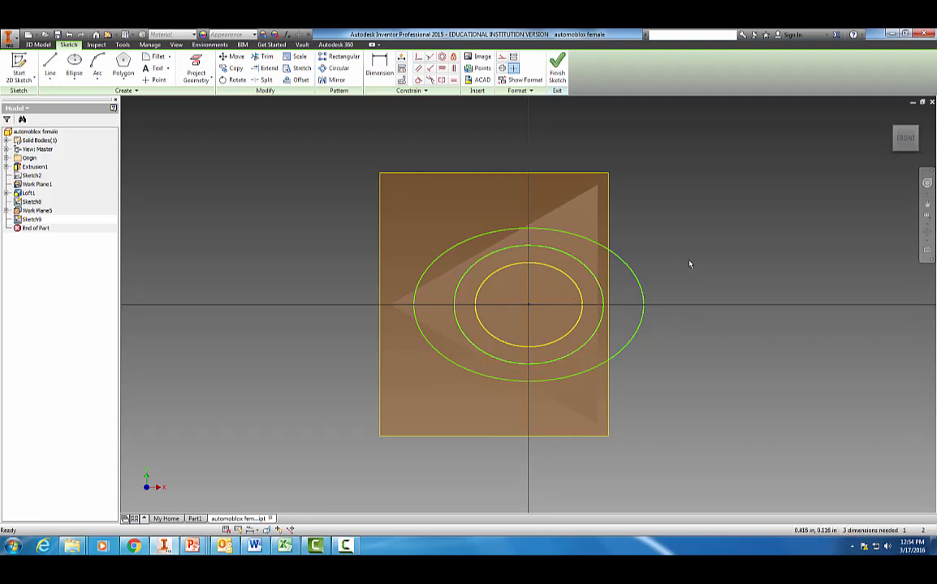
left_click(557, 67)
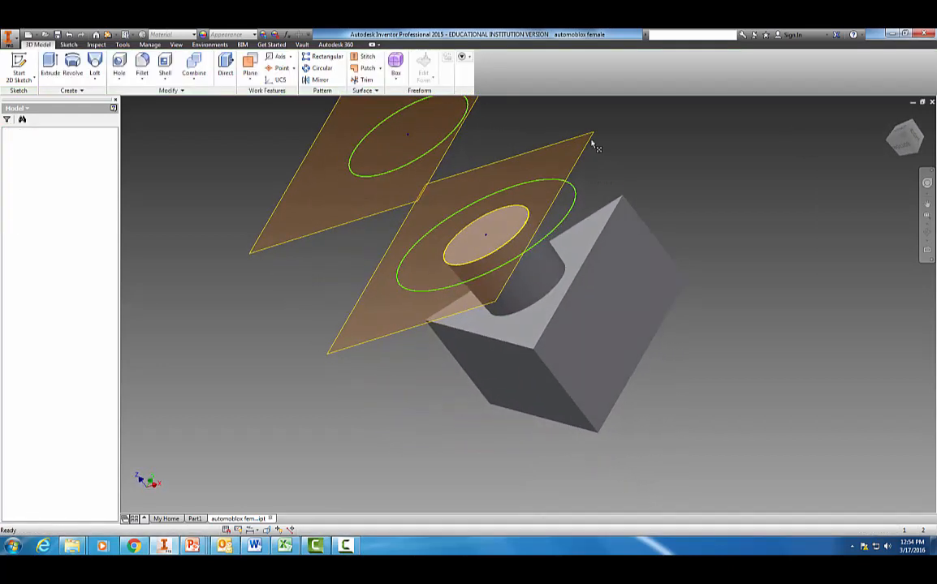
Create a work plane offset 0.34 in outward from the outermost work plane, away from the triangular solid
scroll(731, 306, "down", 3)
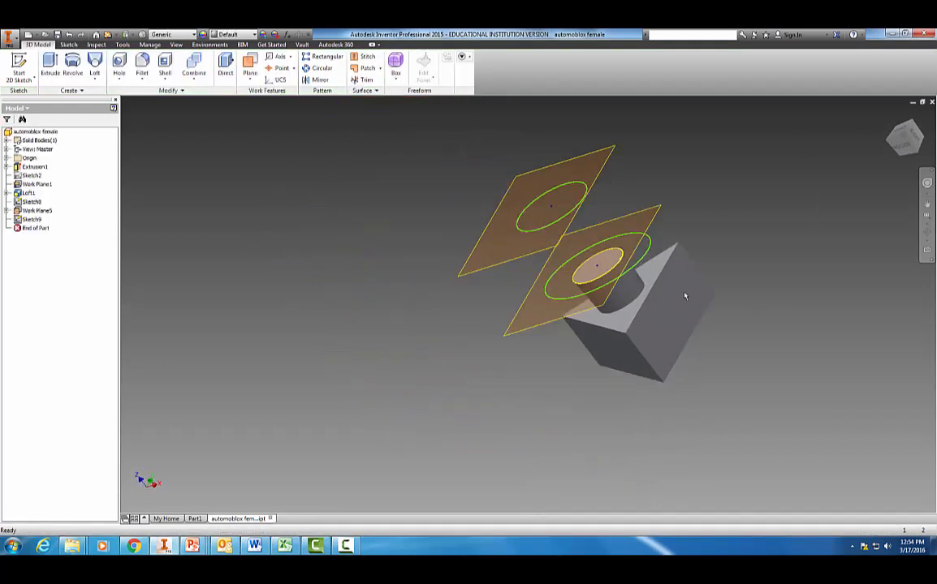
left_click(523, 259)
right_click(523, 258)
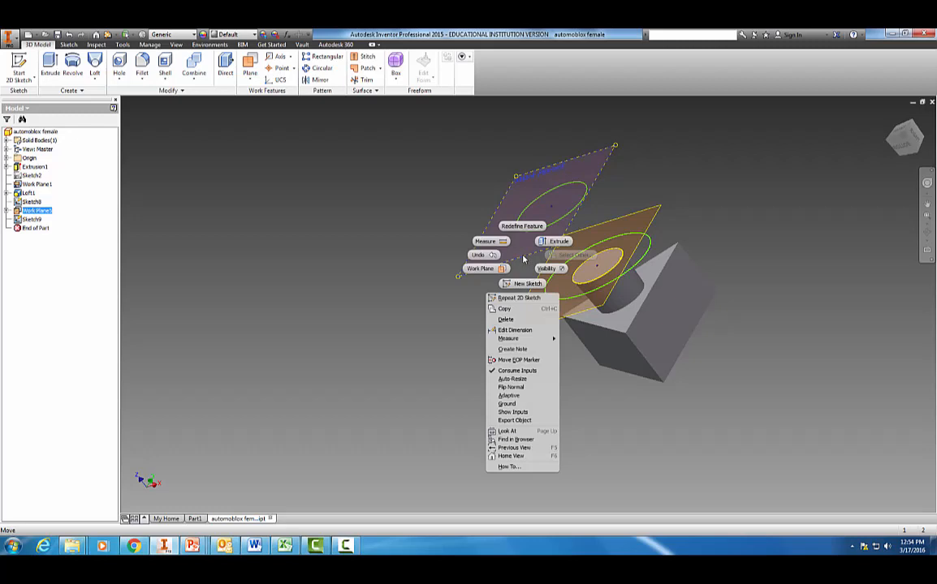
left_click(254, 78)
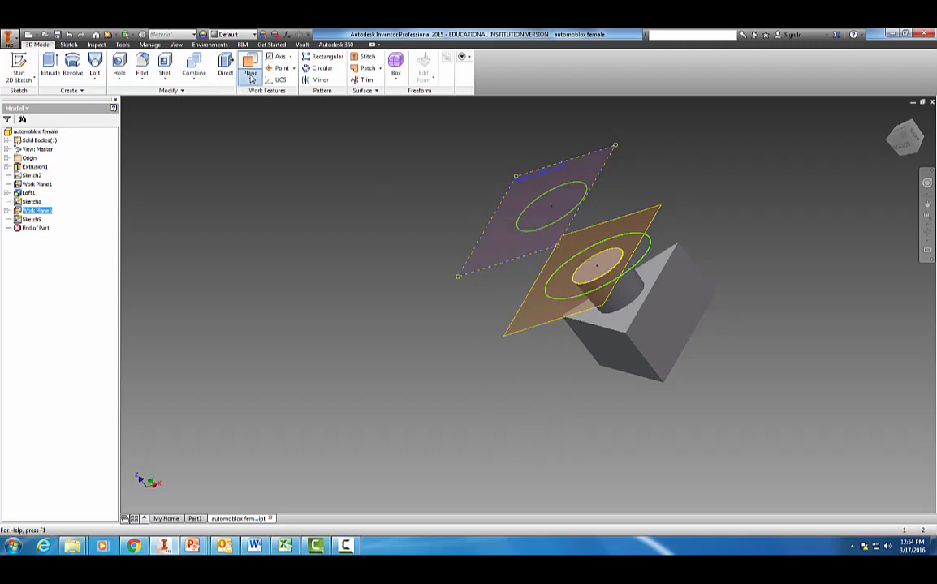
left_click(251, 78)
left_click(272, 116)
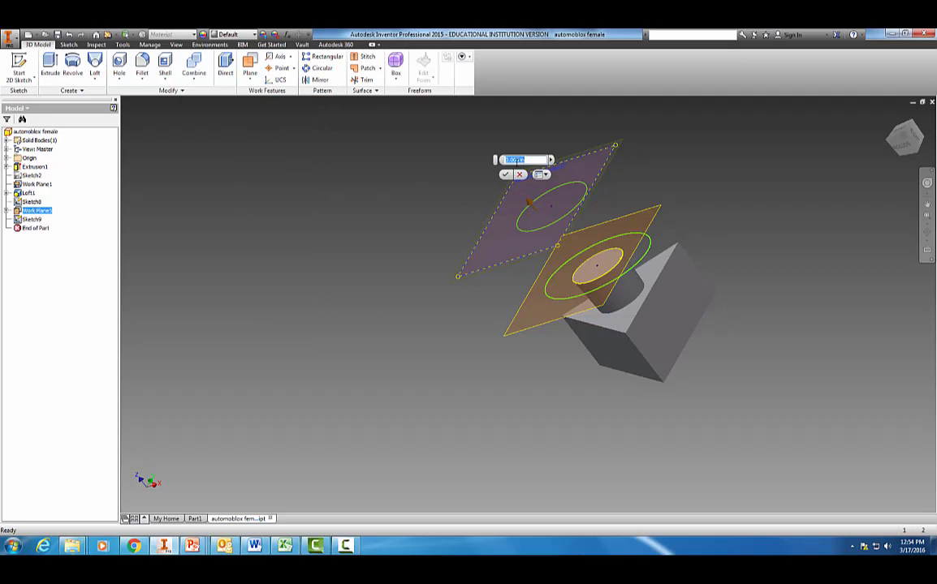
type(".34")
key("Return")
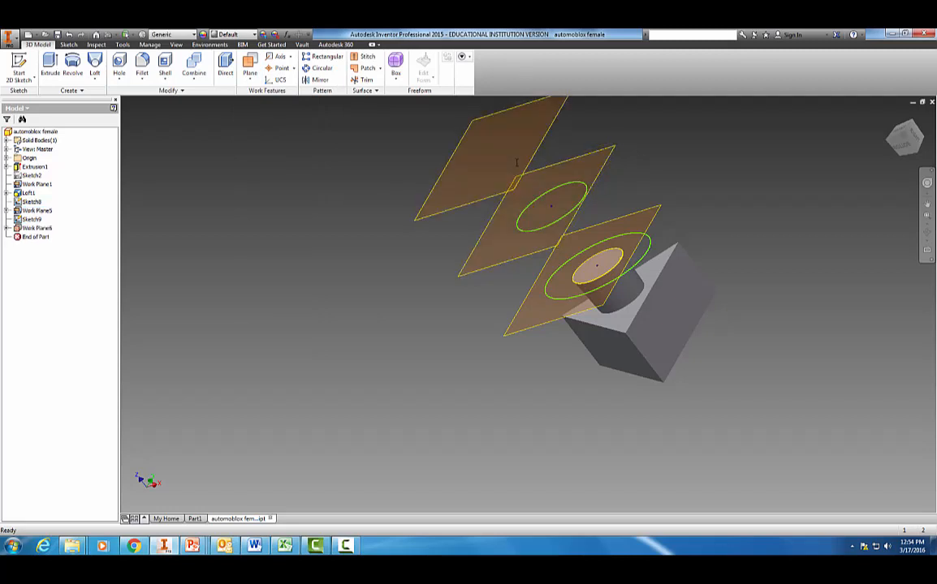
Start a sketch on the new outermost work plane and draw a horizontal line 0.38 in long from the origin toward the triangle's vertical side
right_click(483, 201)
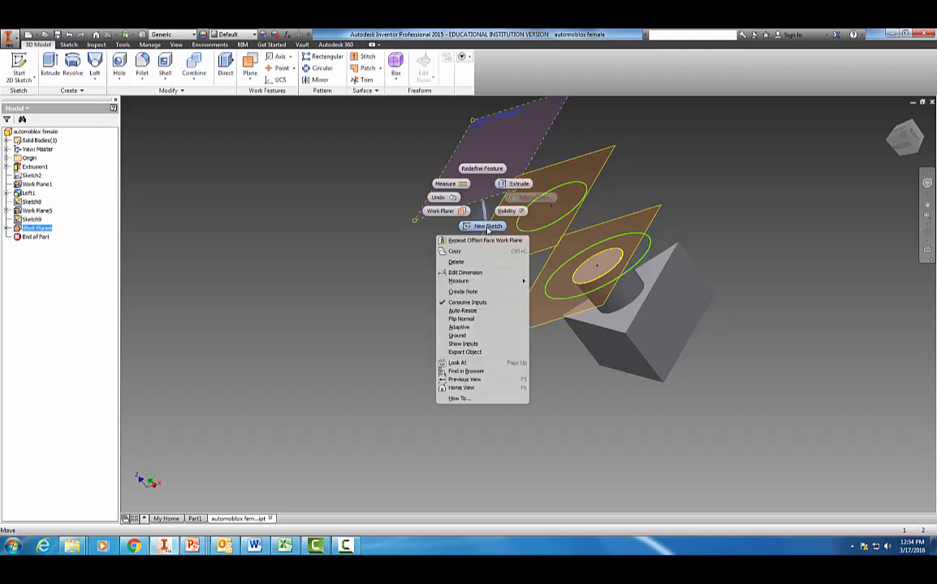
left_click(488, 227)
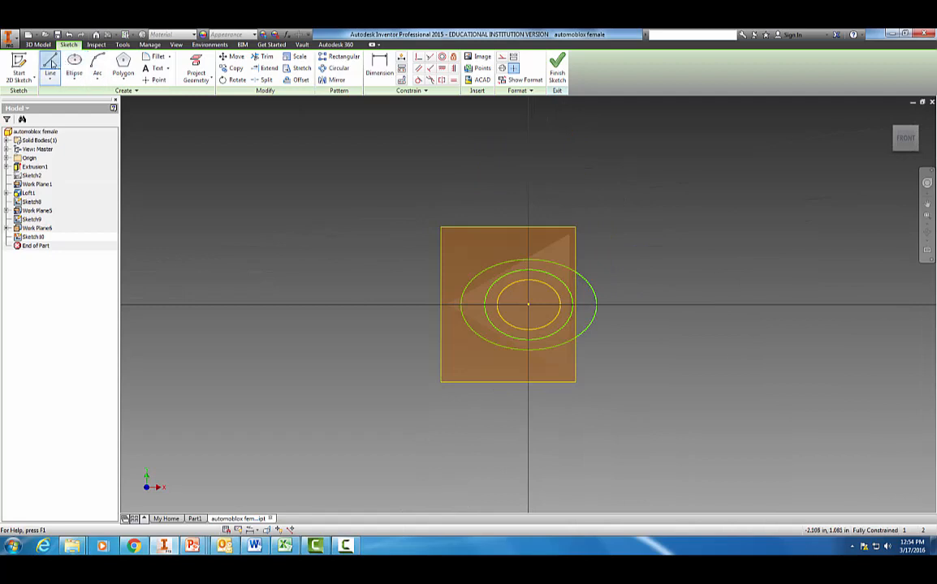
left_click(49, 65)
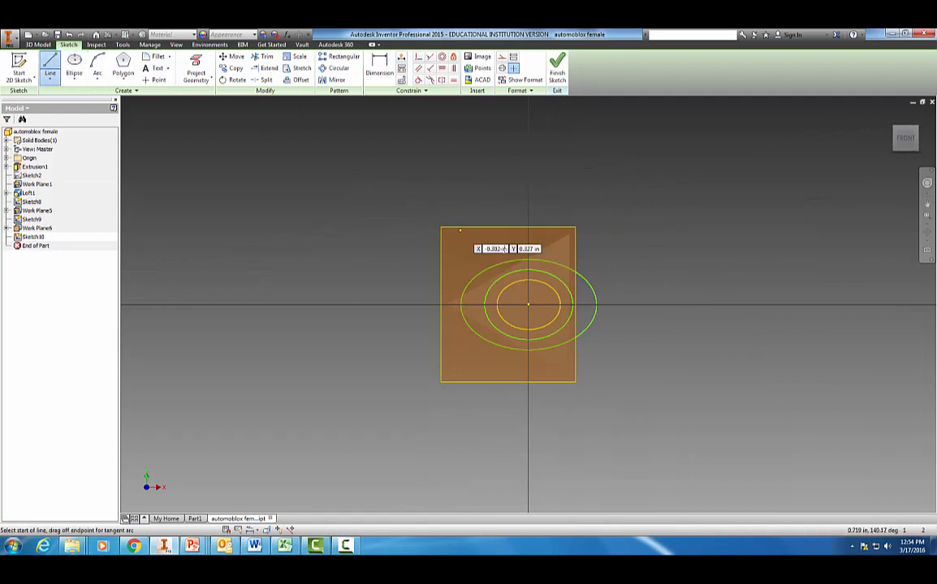
left_click(528, 305)
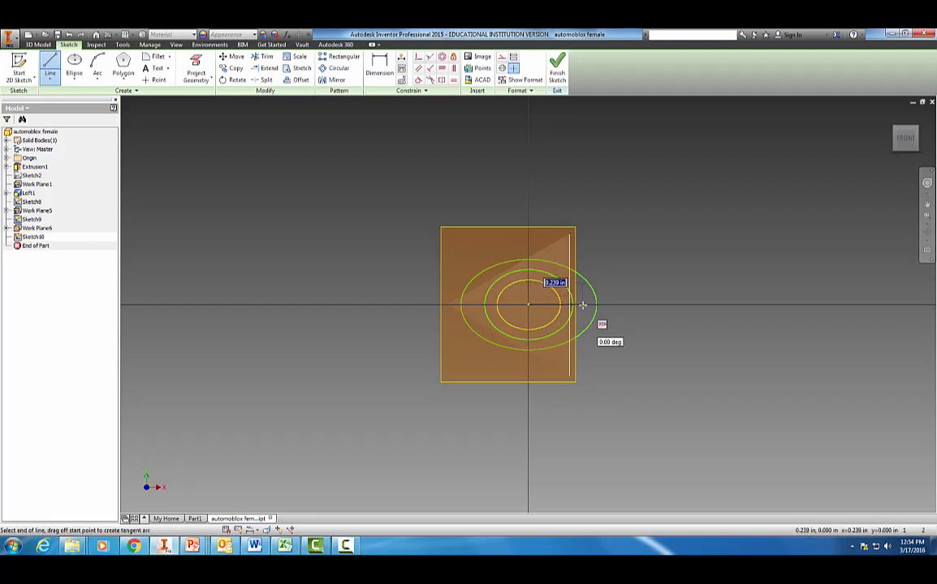
type(".38")
key("Return")
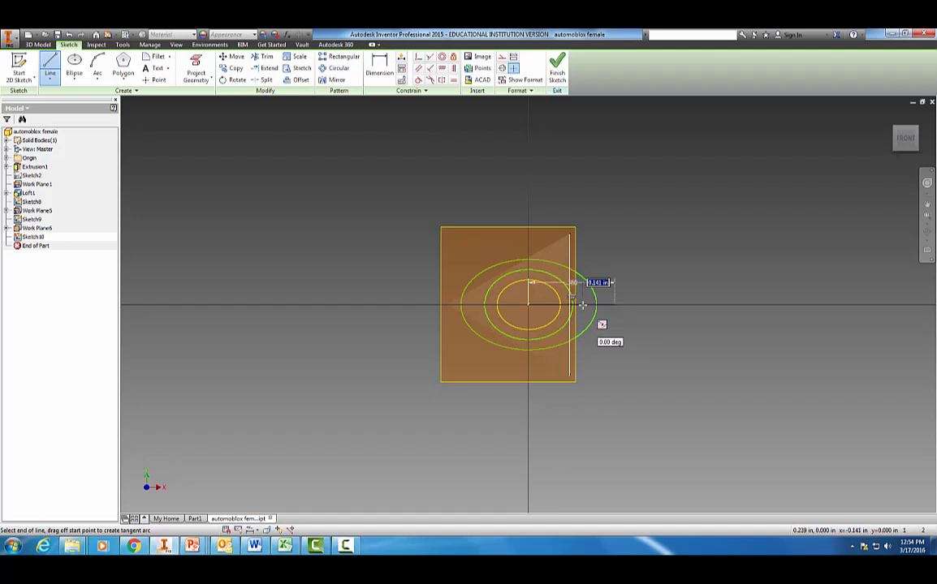
key("Escape")
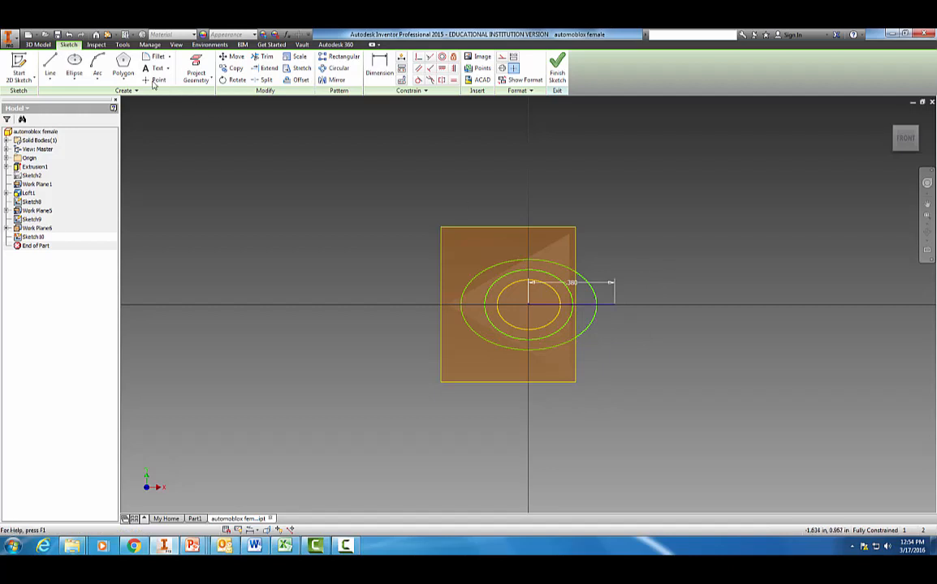
Draw a vertical guide line 0.27 in long upward from the origin
left_click(50, 66)
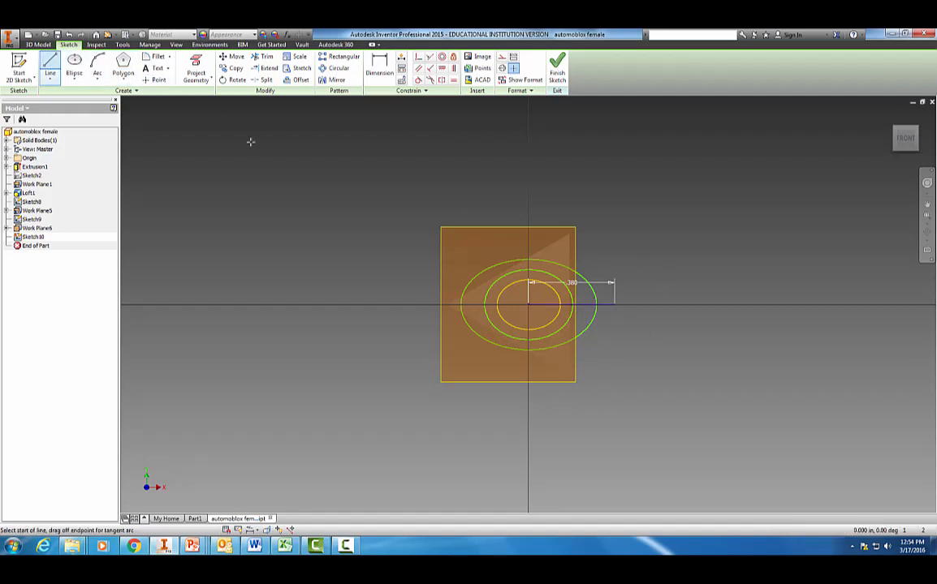
left_click(529, 305)
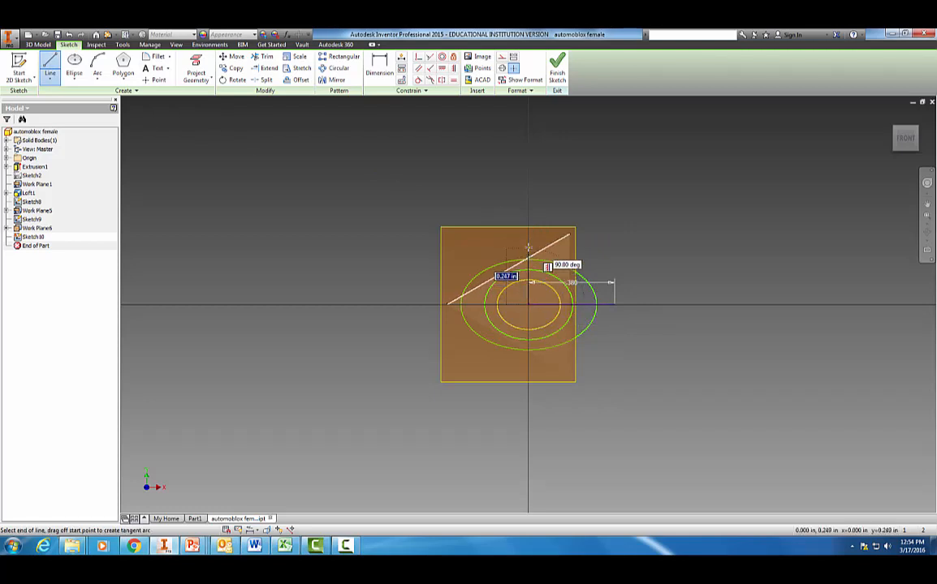
type(".25")
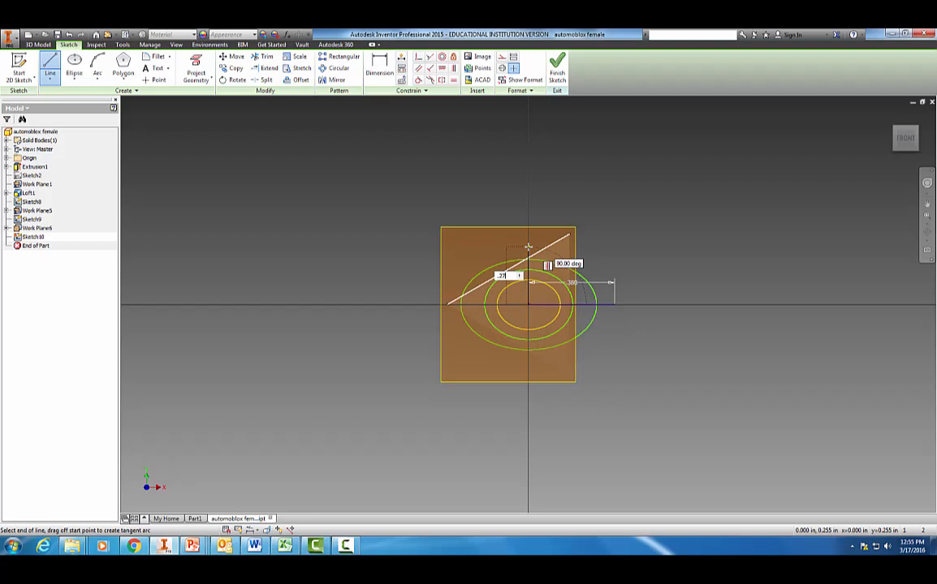
key("Return")
key("Escape")
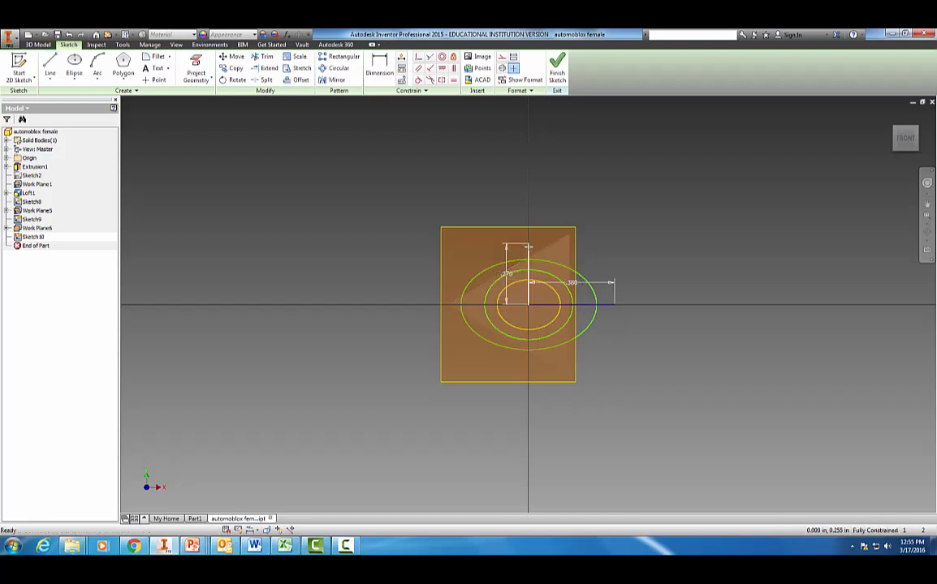
Draw an ellipse centred on the origin through the free ends of the 0.38 in and 0.27 in guide lines
left_click(72, 69)
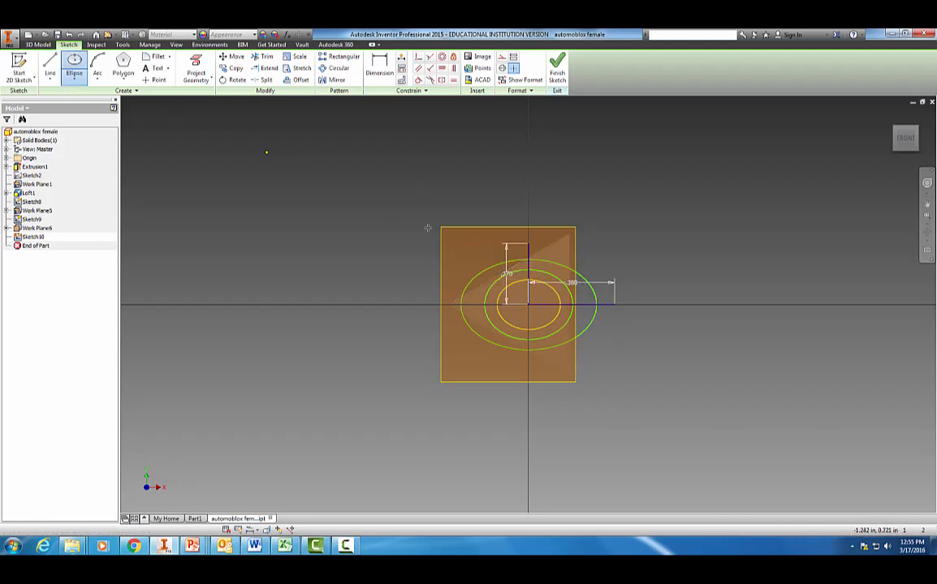
left_click(613, 305)
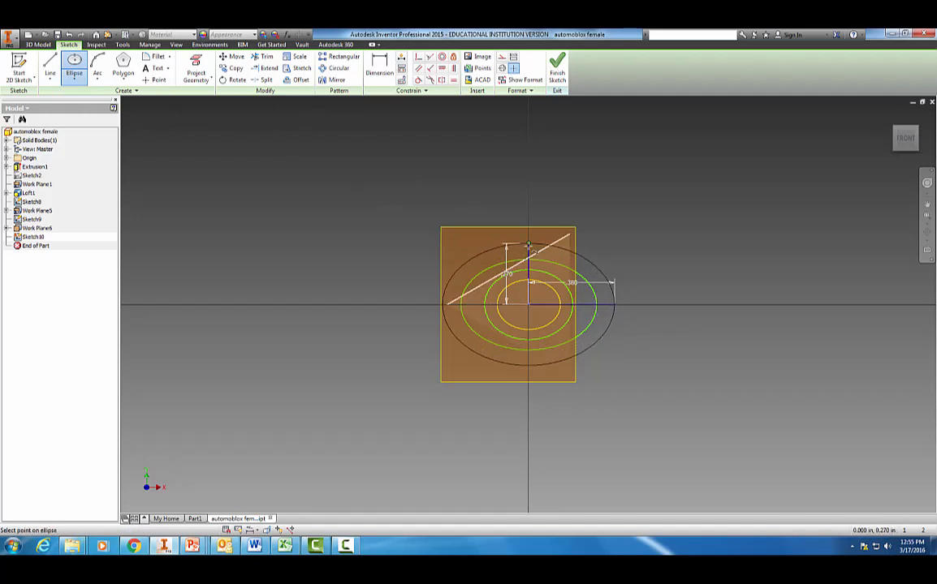
left_click(527, 243)
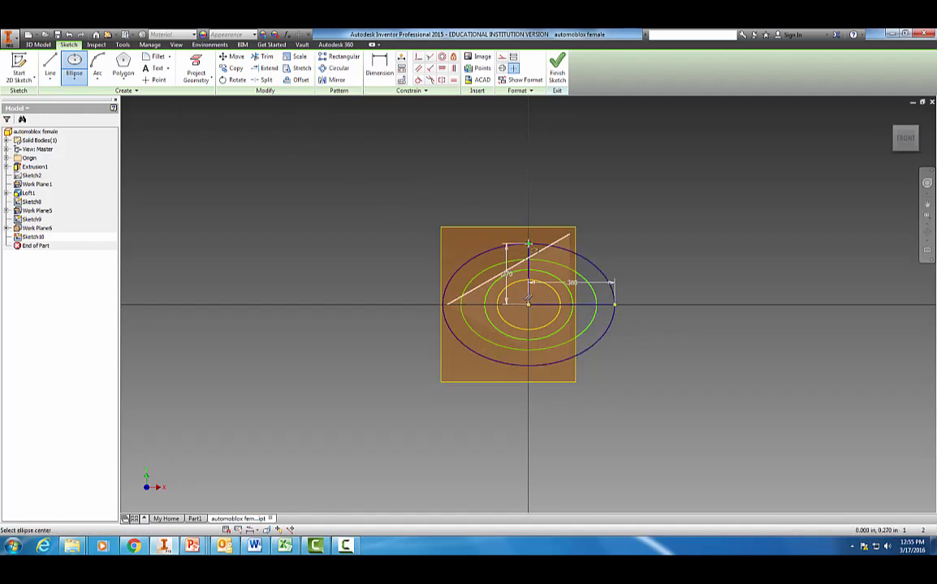
Delete the vertical and horizontal guide lines with their dimensions, keeping the ellipse, and finish the sketch
key("Escape")
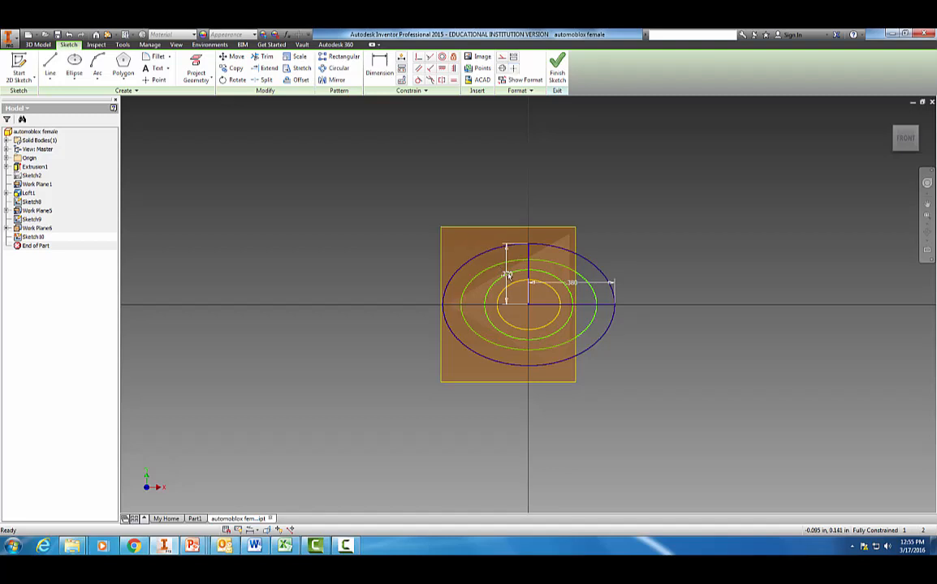
key("Delete")
left_click(573, 283)
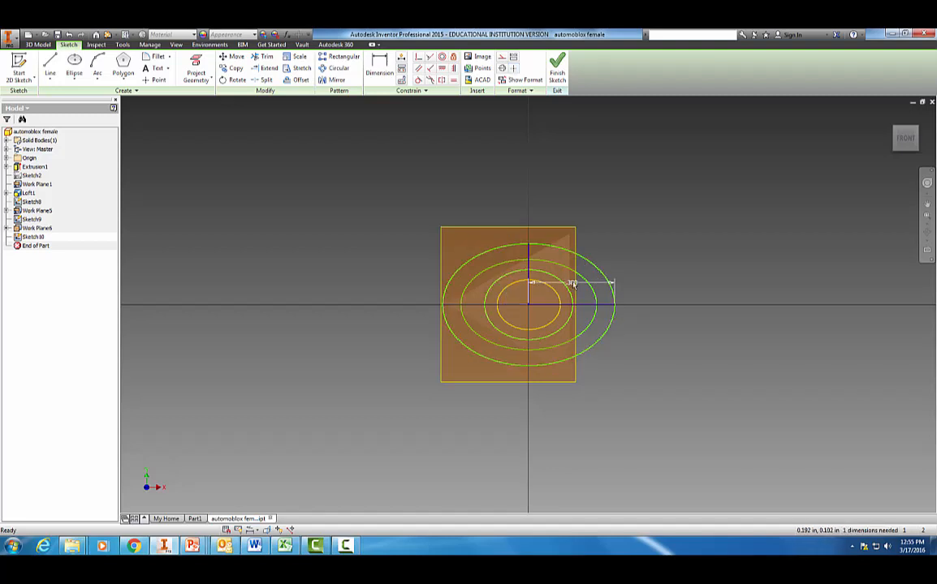
key("Delete")
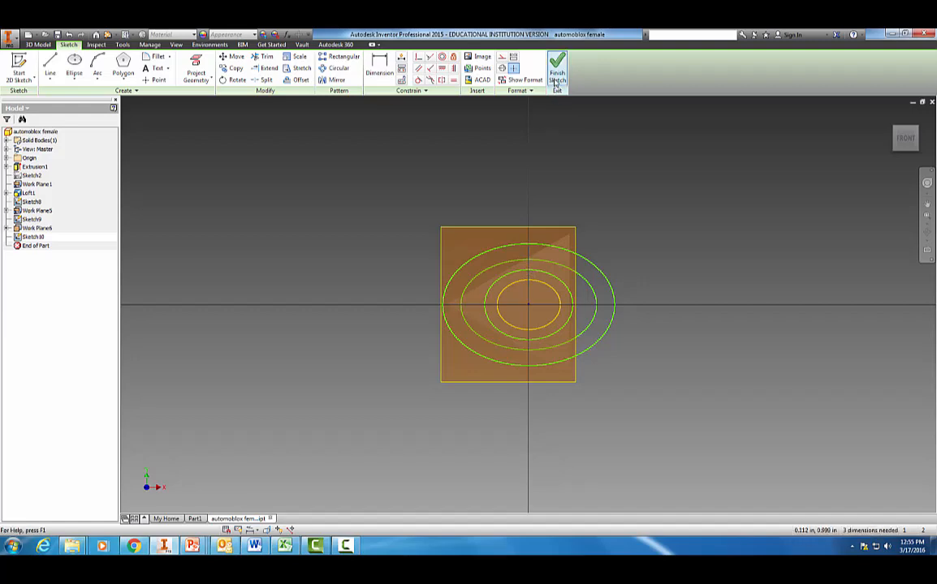
left_click(558, 76)
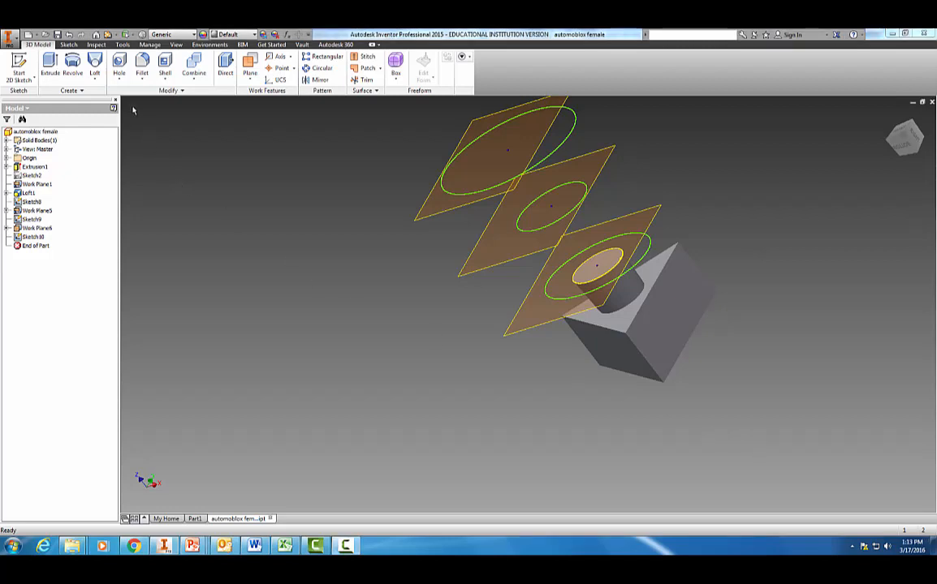
Loft a solid from the larger ellipse on the work plane nearest the base to the ellipse on the middle work plane
left_click(95, 68)
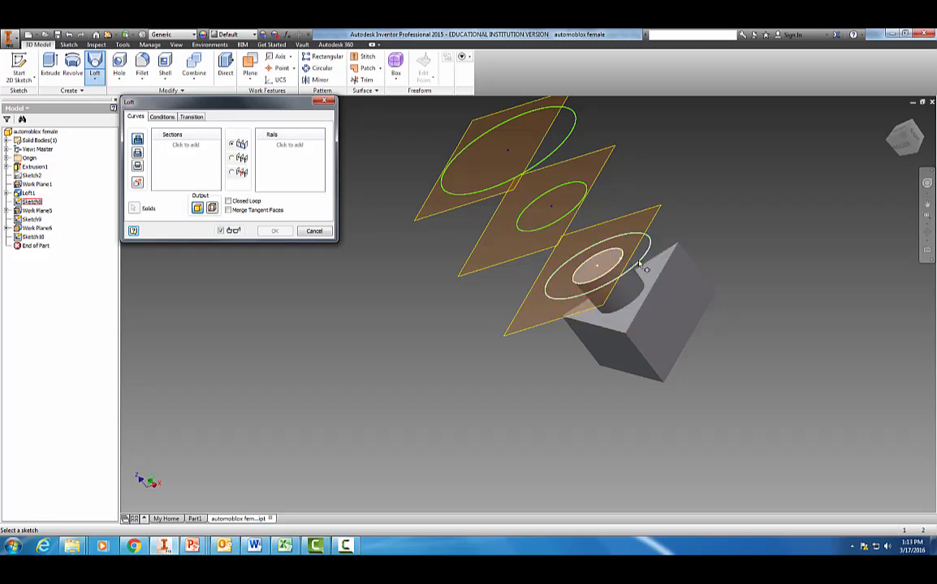
left_click(578, 244)
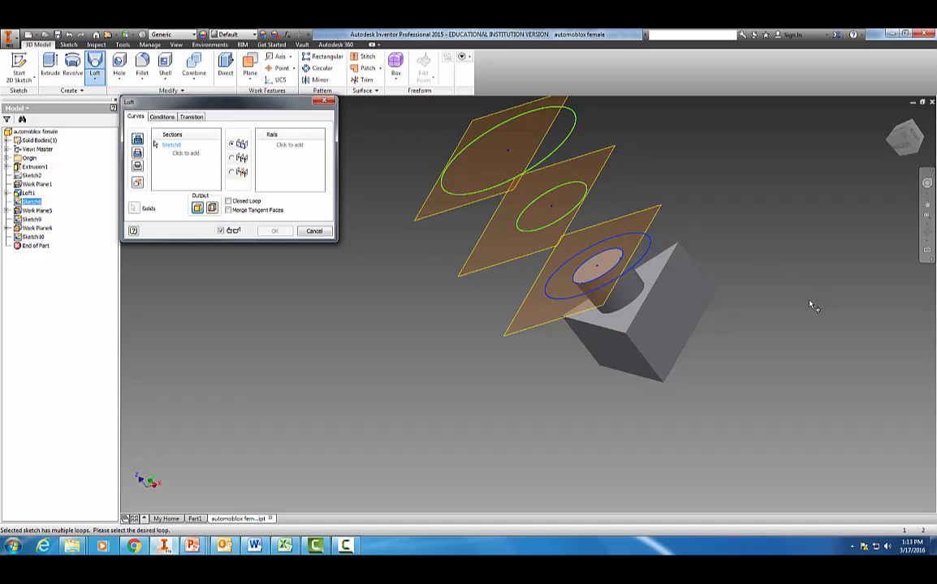
middle_click_drag(811, 308, 795, 299, "shift")
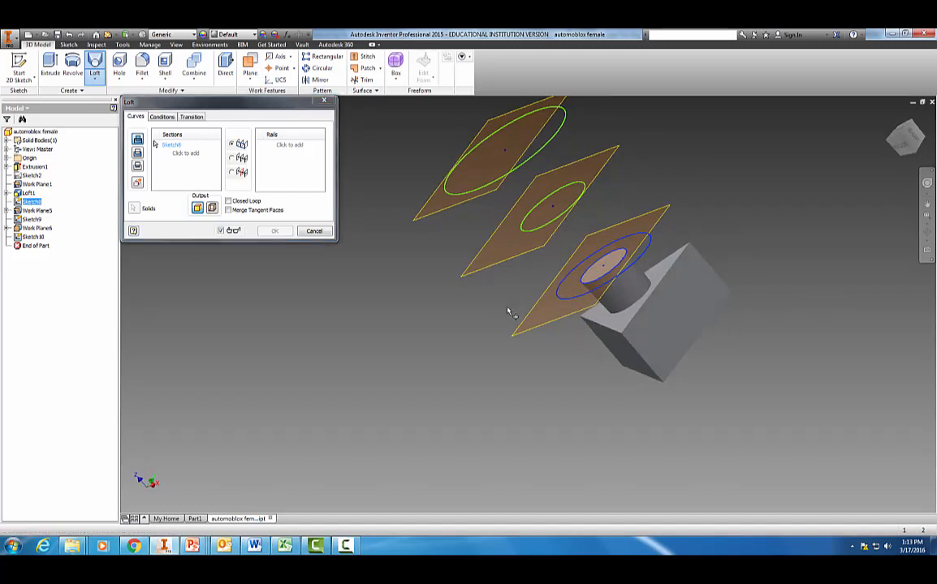
middle_click_drag(508, 313, 529, 321, "shift")
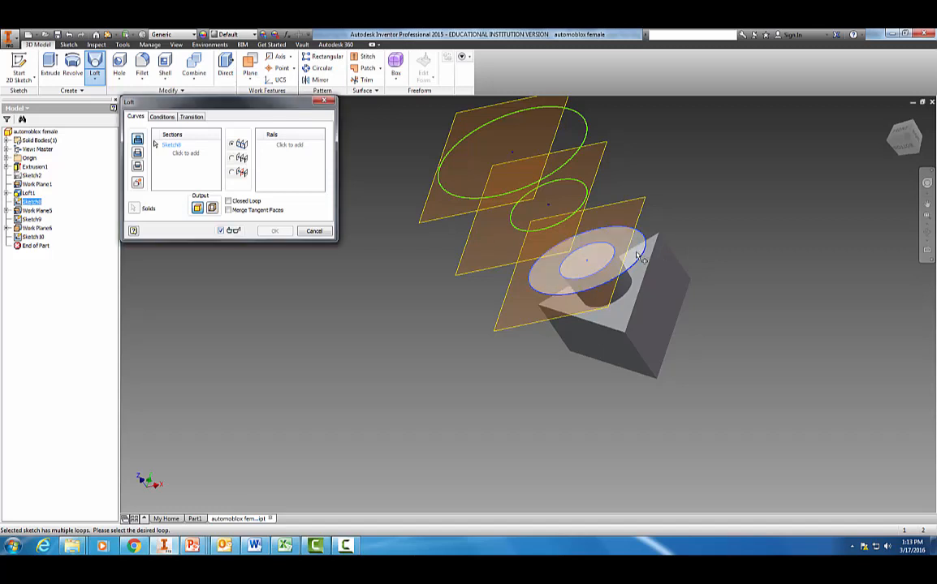
middle_click_drag(696, 198, 575, 206, "shift")
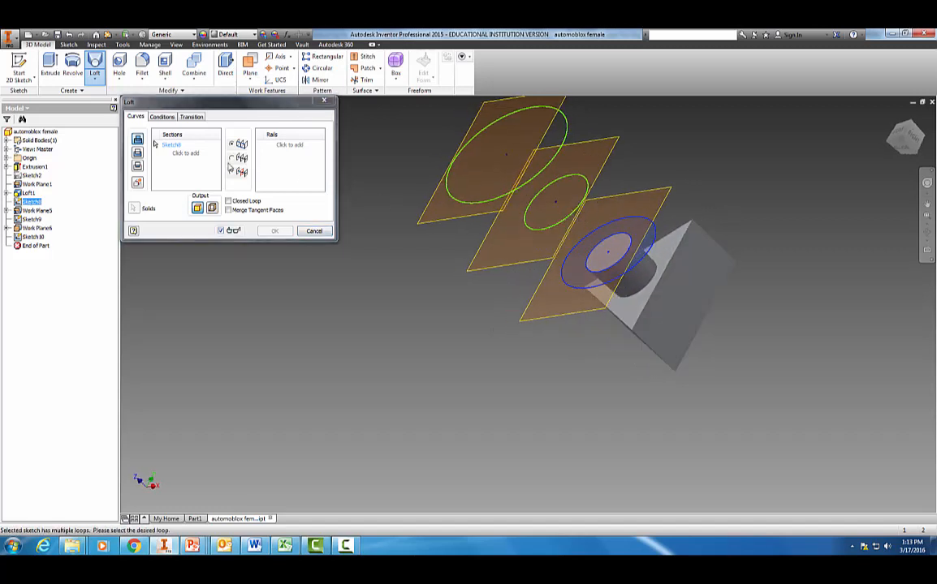
left_click(174, 143)
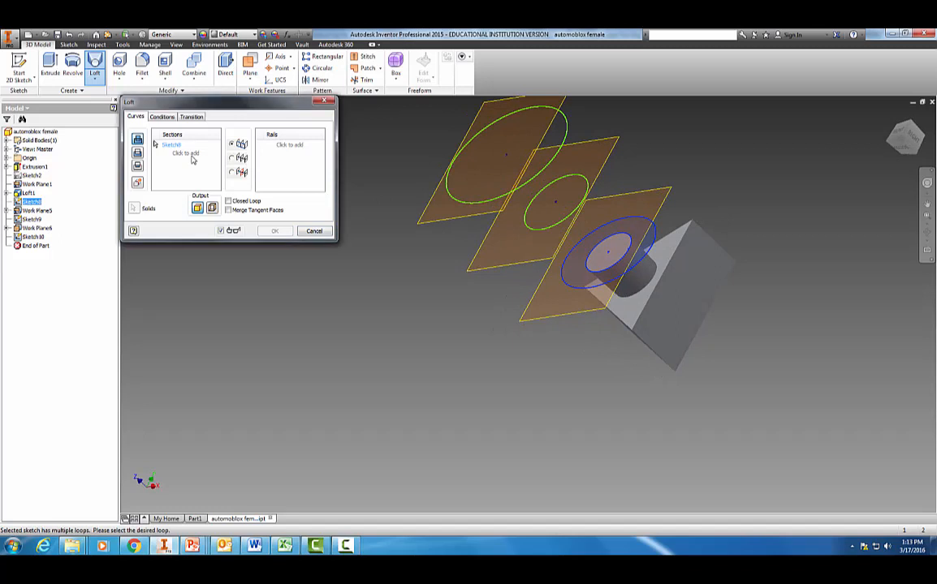
left_click(566, 221)
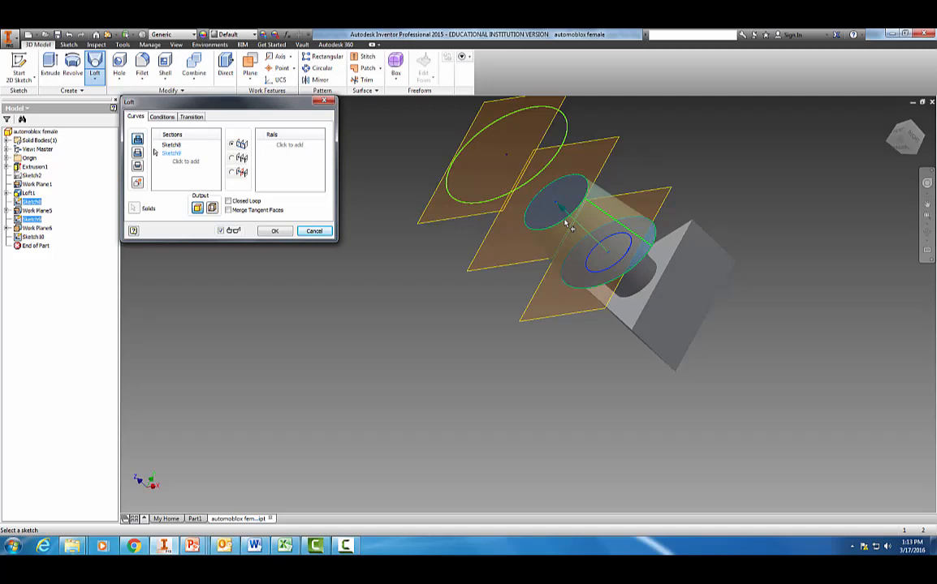
left_click(273, 231)
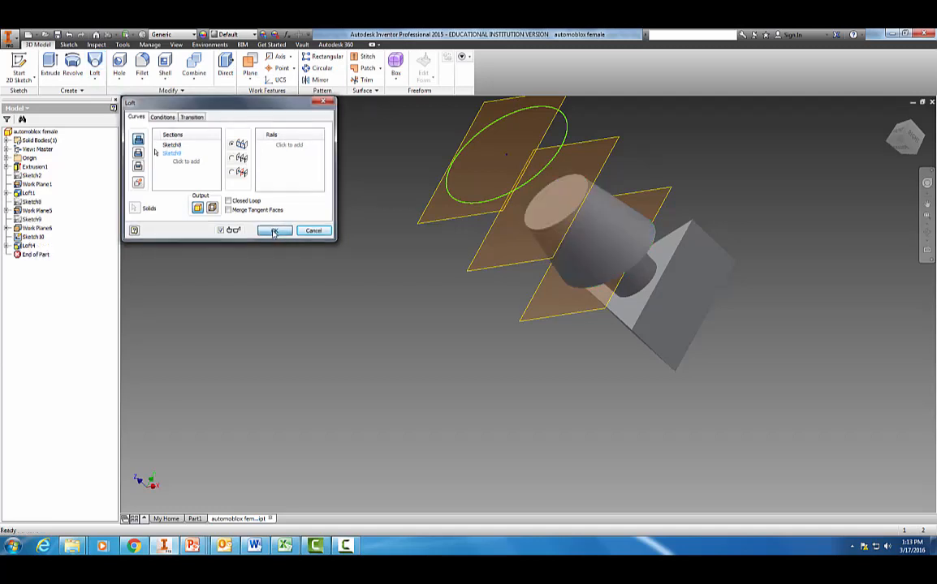
Loft a second body section from the end edge of the first body loft to the ellipse on the outermost work plane
mouse_move(492, 410)
middle_mouse_down("shift")
mouse_move(502, 409)
mouse_move(454, 399)
mouse_move(499, 411)
middle_mouse_up("shift")
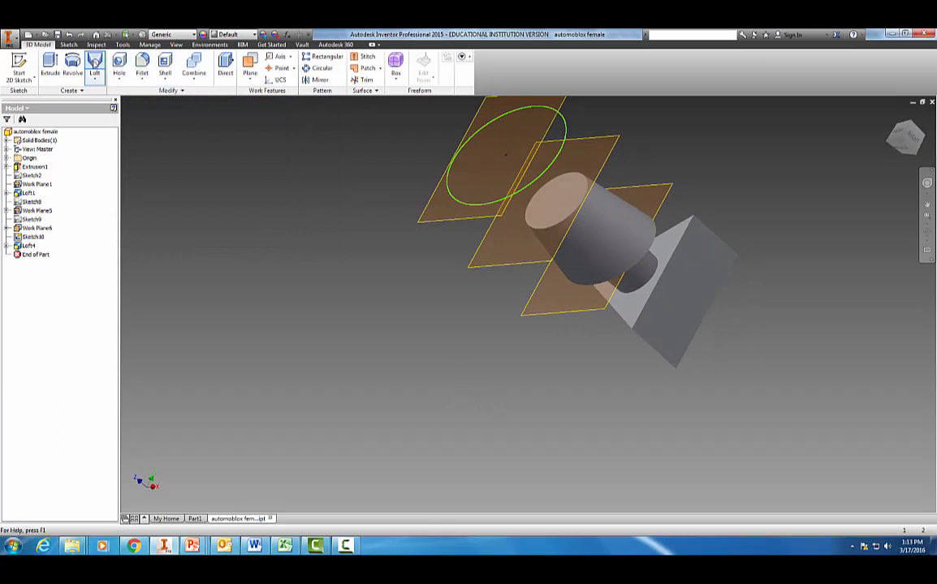
left_click(94, 67)
left_click(520, 207)
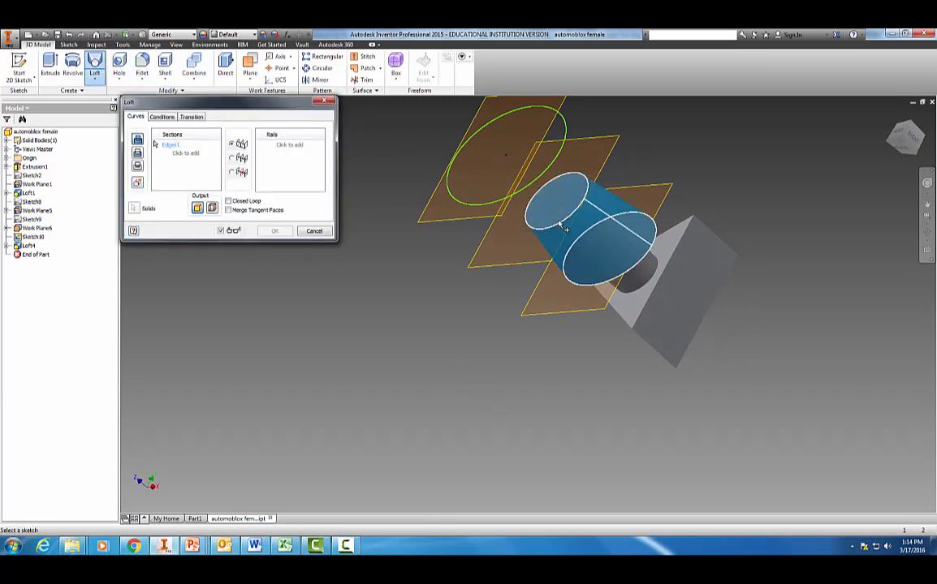
left_click(531, 191)
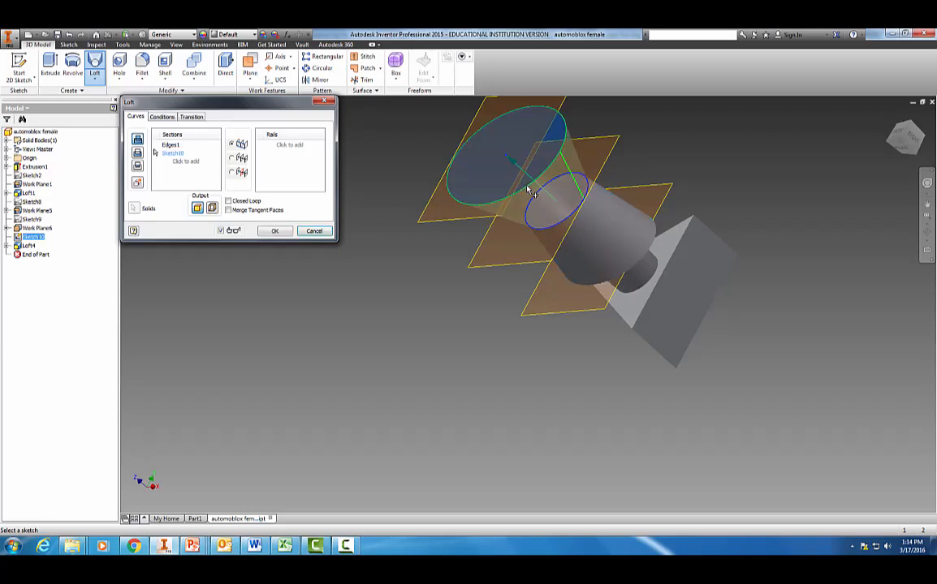
left_click(275, 232)
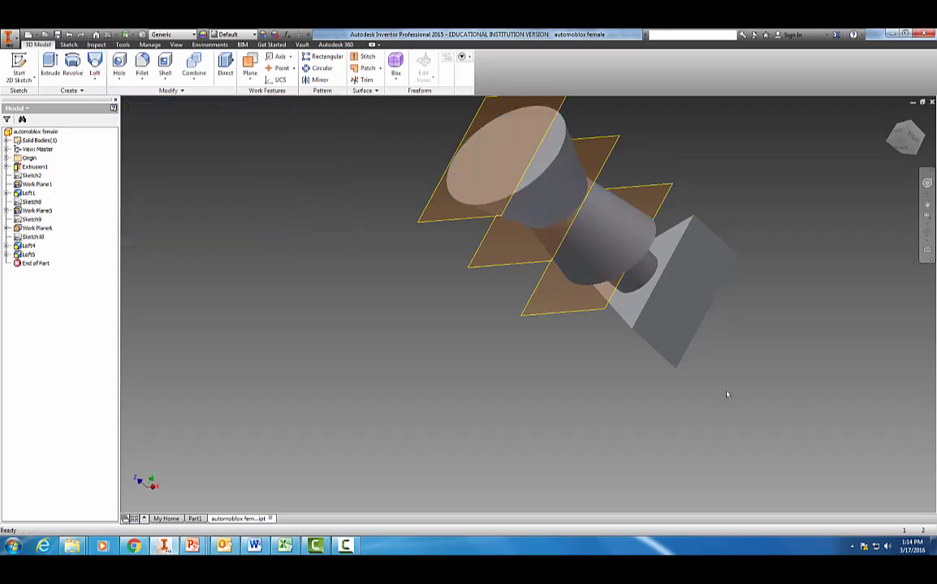
Hide the three offset work planes around the lofted body
middle_click_drag(799, 373, 673, 403, "shift")
middle_click_drag(673, 324, 642, 362)
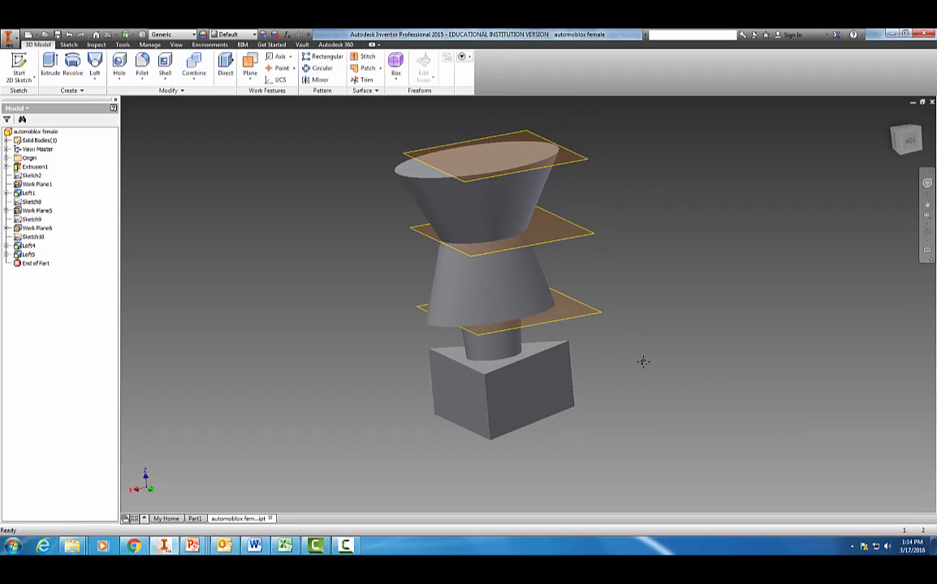
right_click(28, 229)
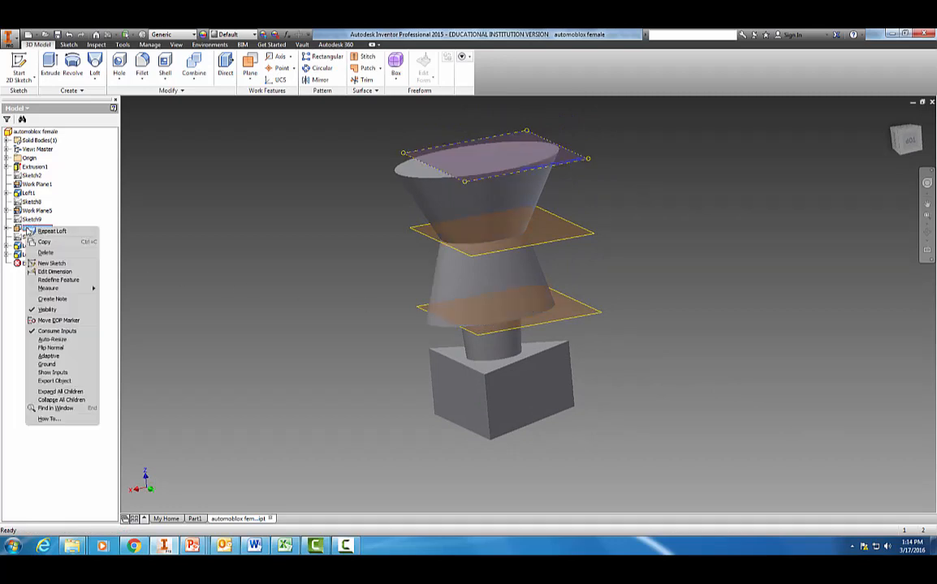
left_click(48, 309)
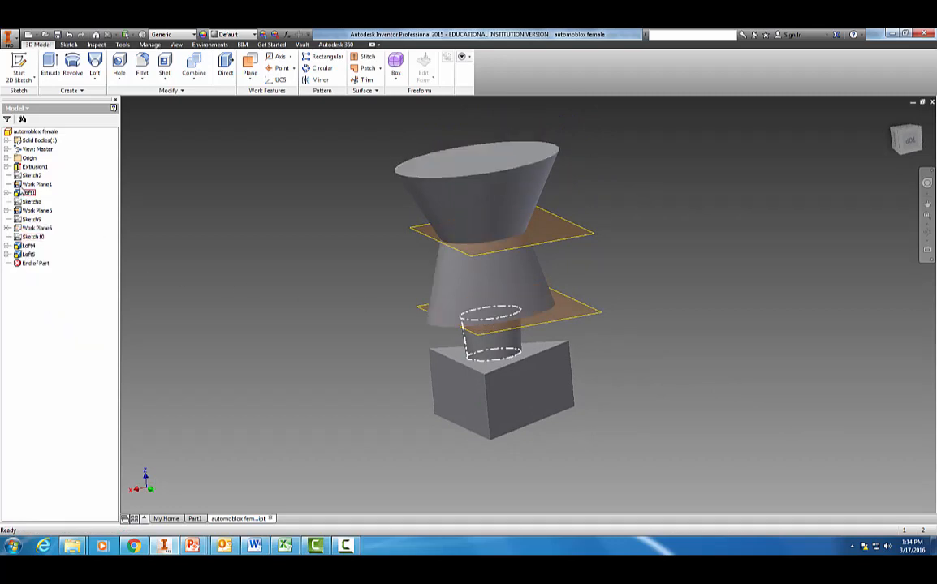
left_click(29, 193)
right_click(28, 193)
left_click(41, 241)
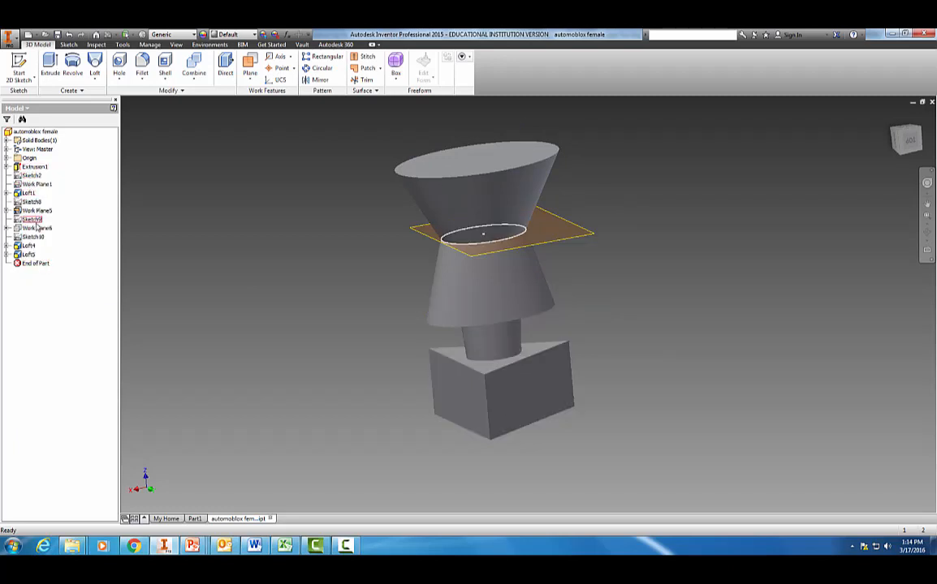
right_click(42, 212)
left_click(69, 293)
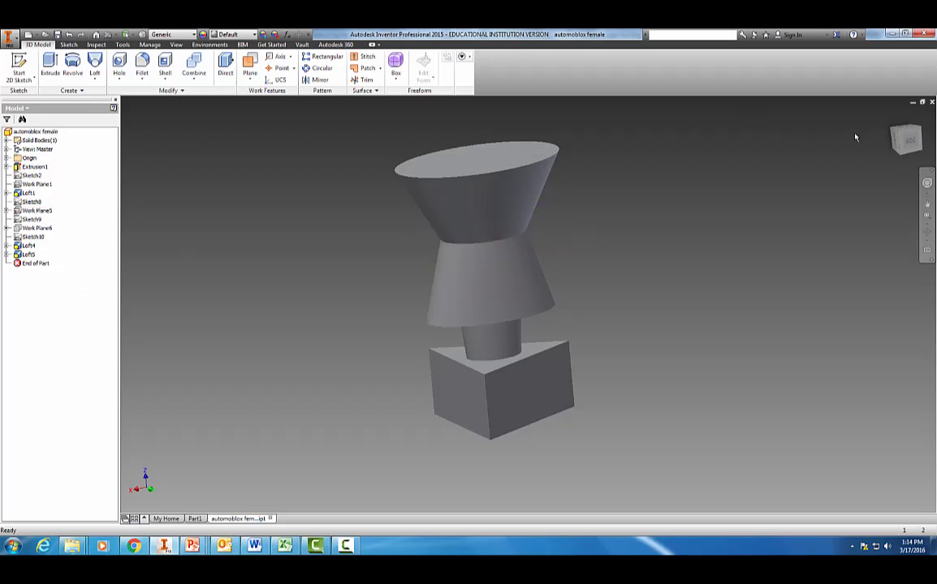
Create a work plane with Offset from Plane on the triangular base's rectangular side face that faces the Right view
left_click(908, 139)
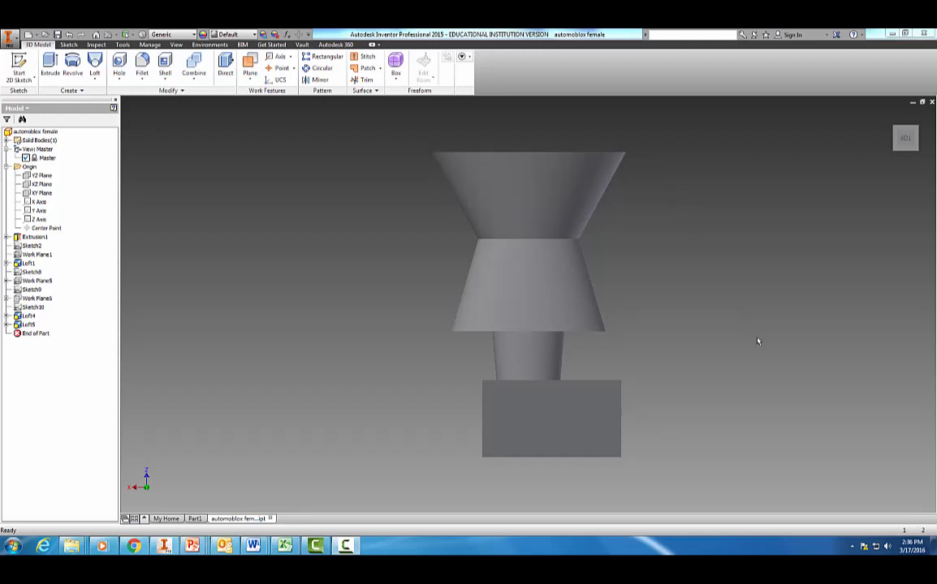
middle_click_drag(757, 341, 877, 408, "shift")
left_click(461, 351)
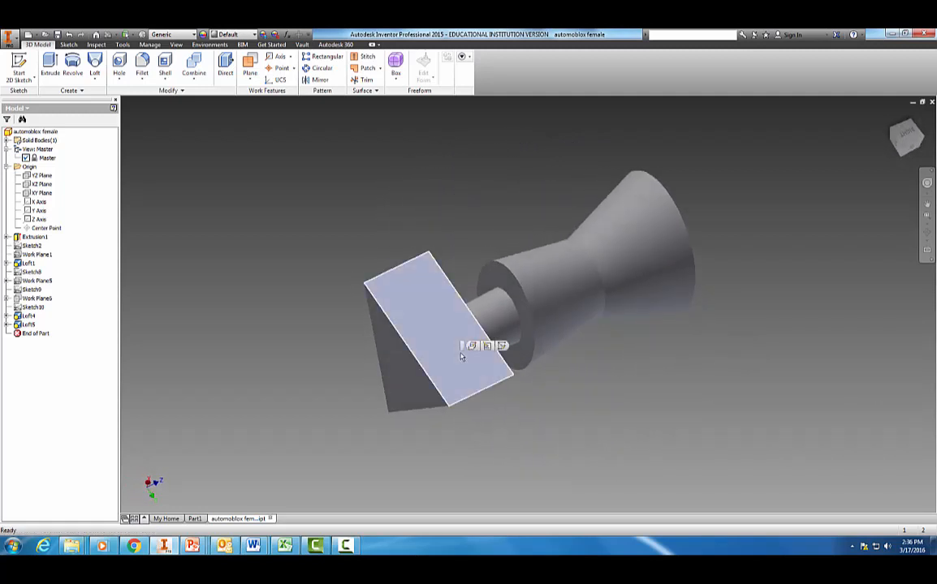
left_click(906, 135)
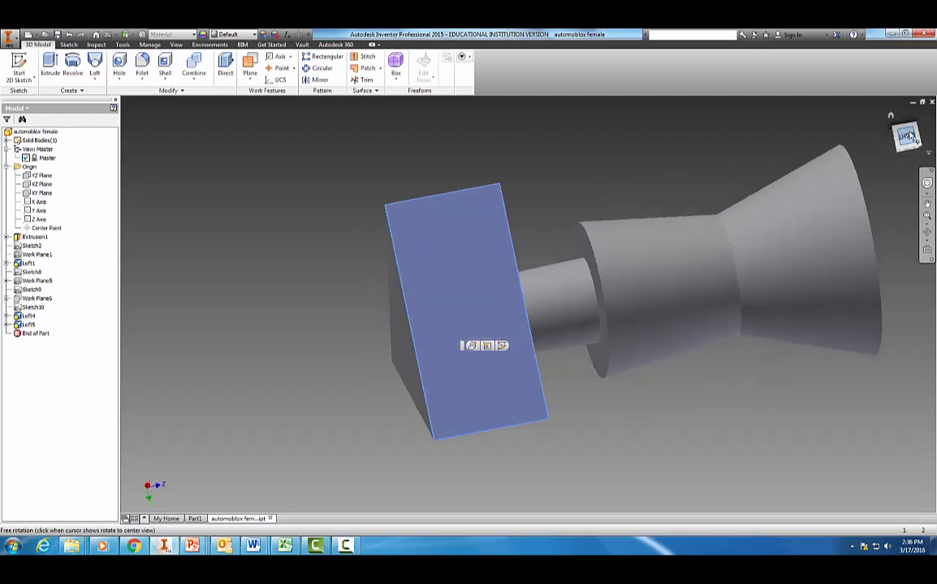
left_click(920, 114)
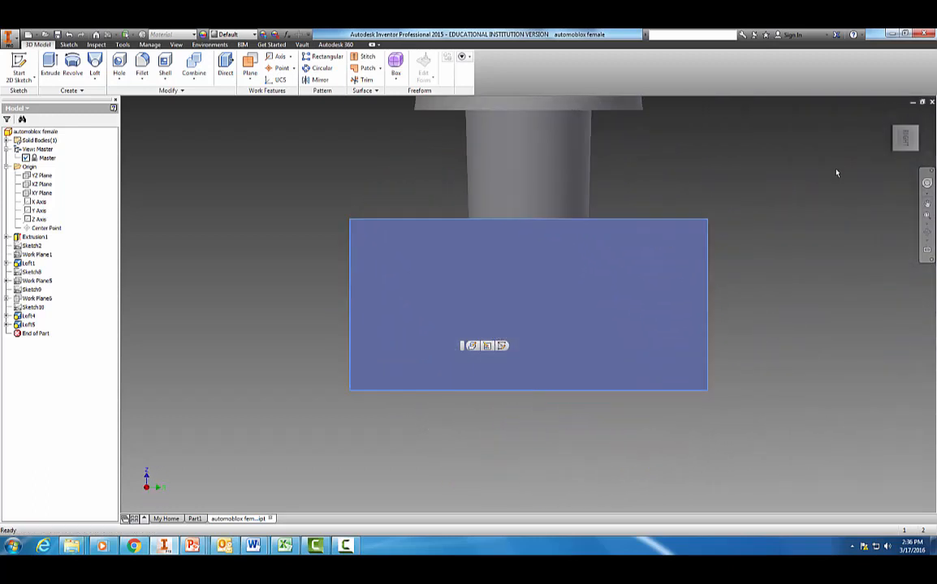
scroll(832, 197, "up", 5)
middle_click_drag(836, 195, 600, 335)
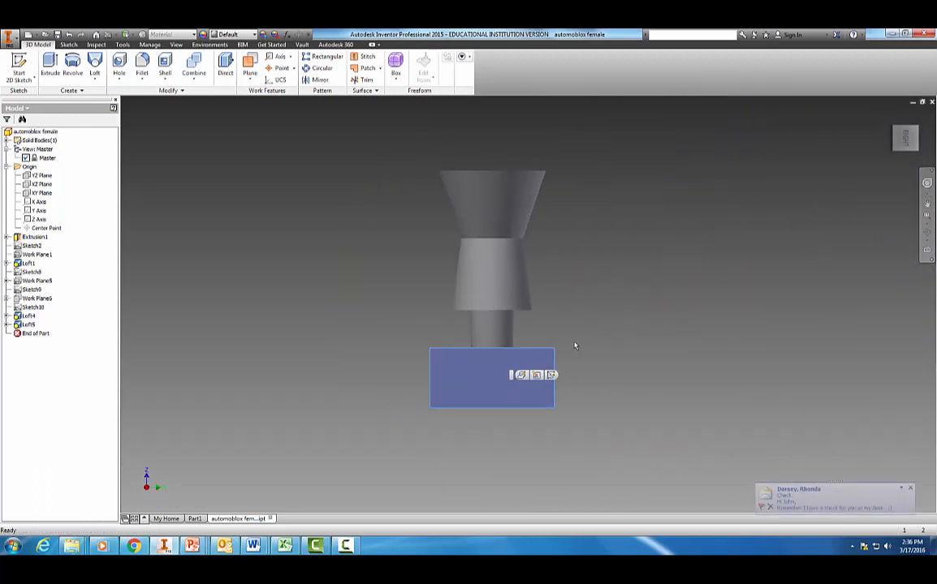
left_click(250, 73)
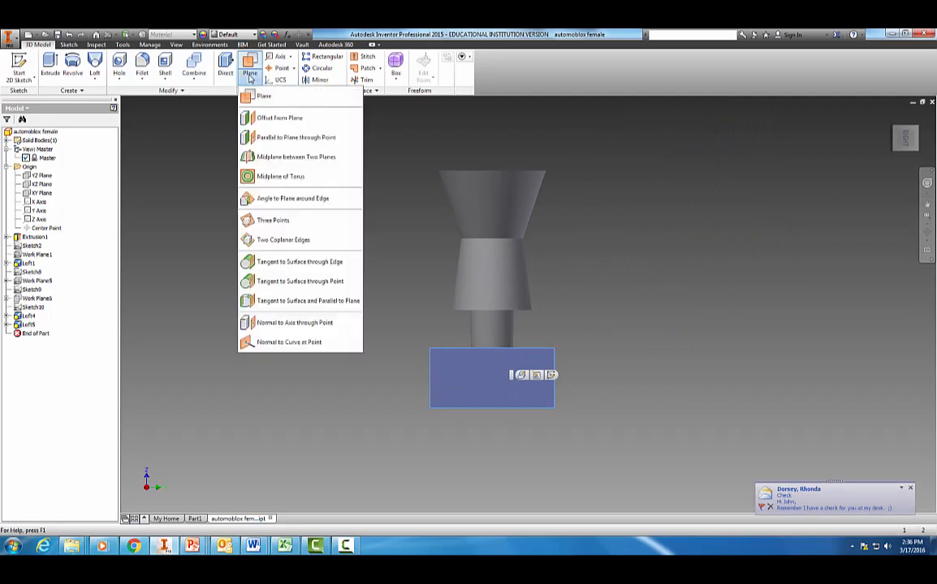
left_click(272, 115)
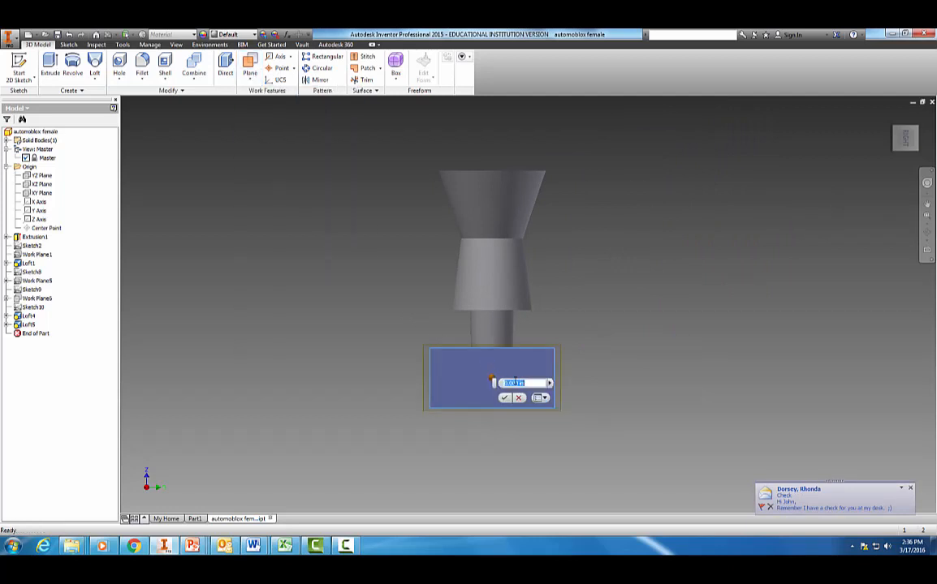
left_click_drag(519, 383, 512, 389)
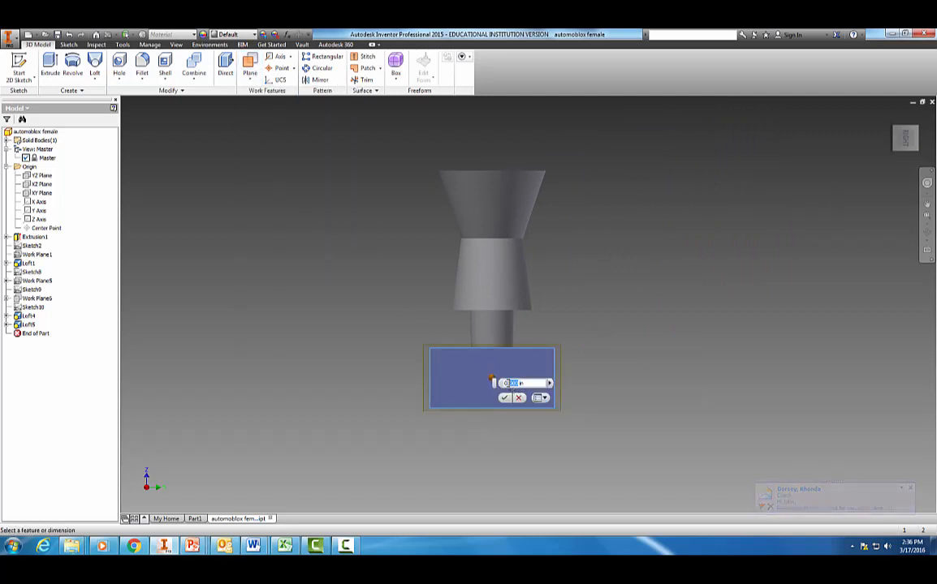
key("Return")
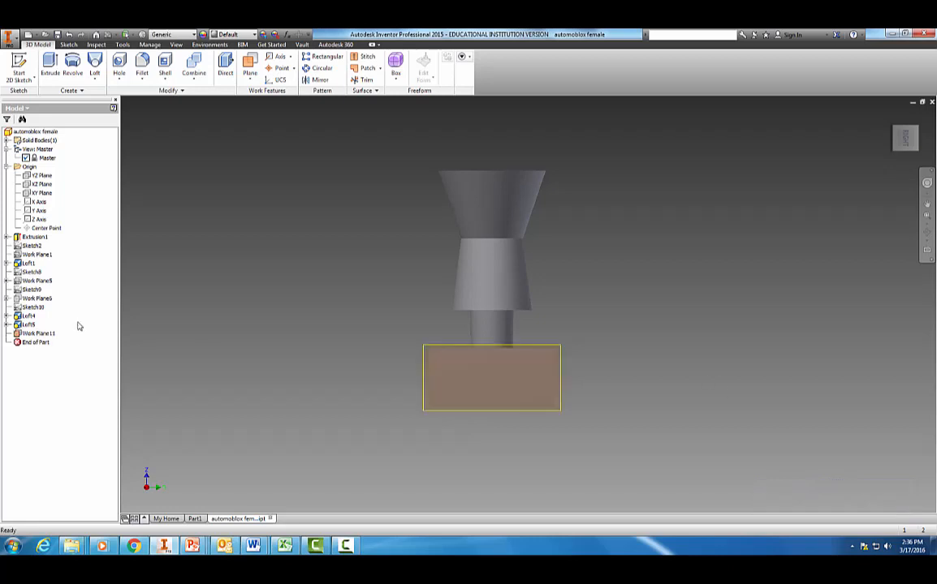
Start a sketch on the new side work plane and draw a vertical centerline from the base's bottom-edge midpoint to above the body
right_click(49, 335)
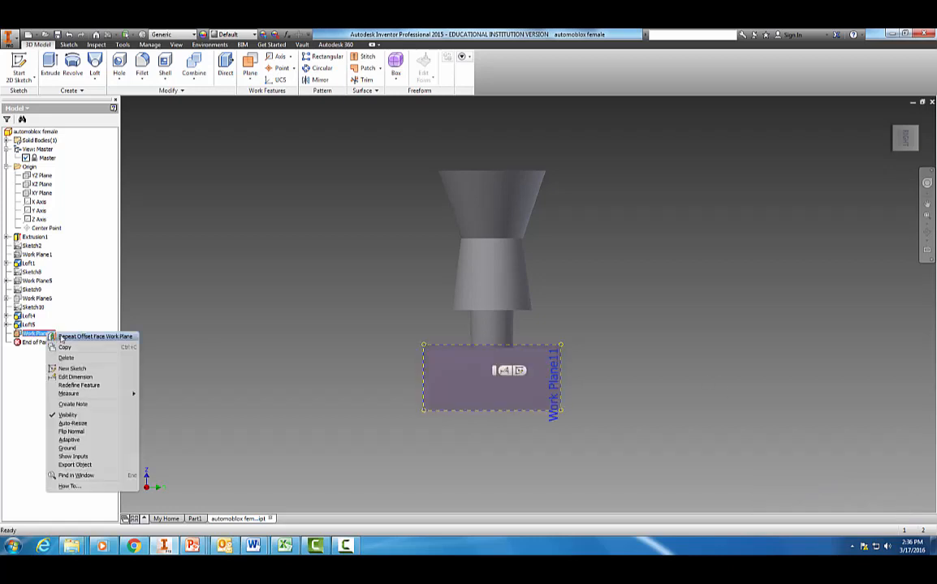
left_click(73, 370)
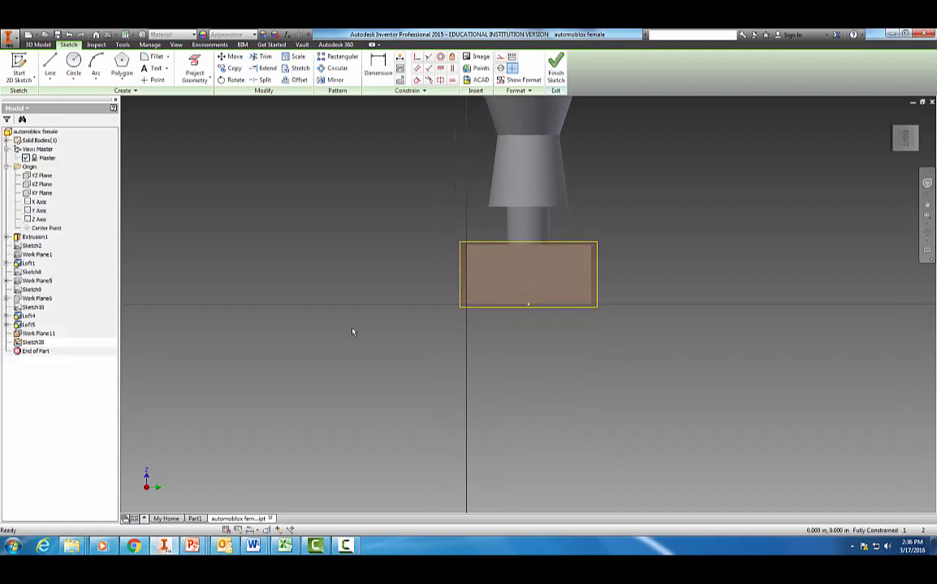
middle_click_drag(663, 221, 630, 331)
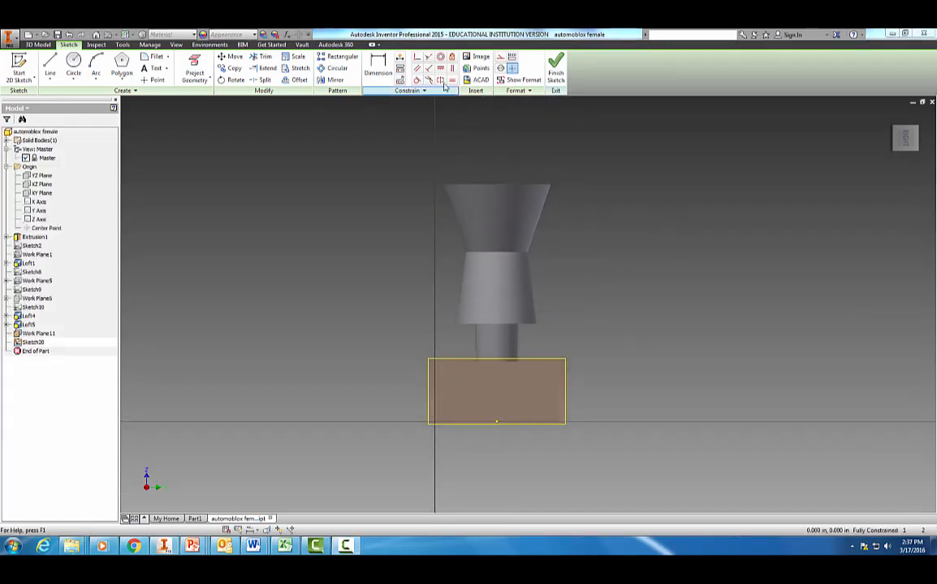
left_click(54, 63)
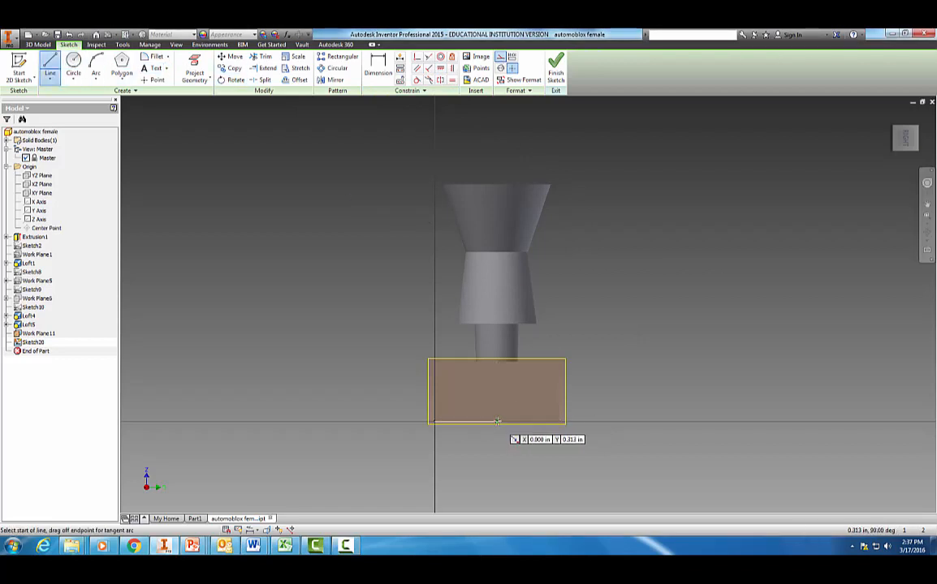
left_click(497, 422)
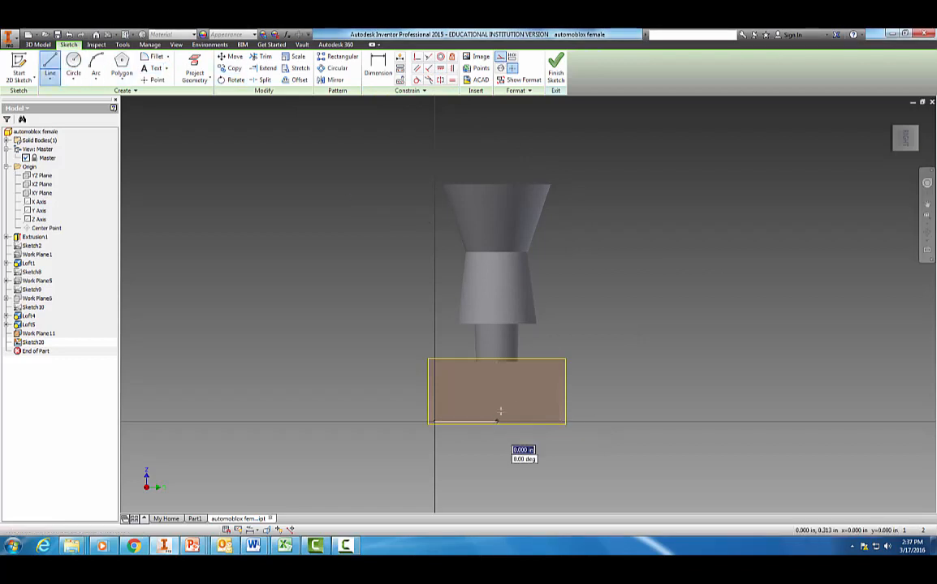
left_click(496, 114)
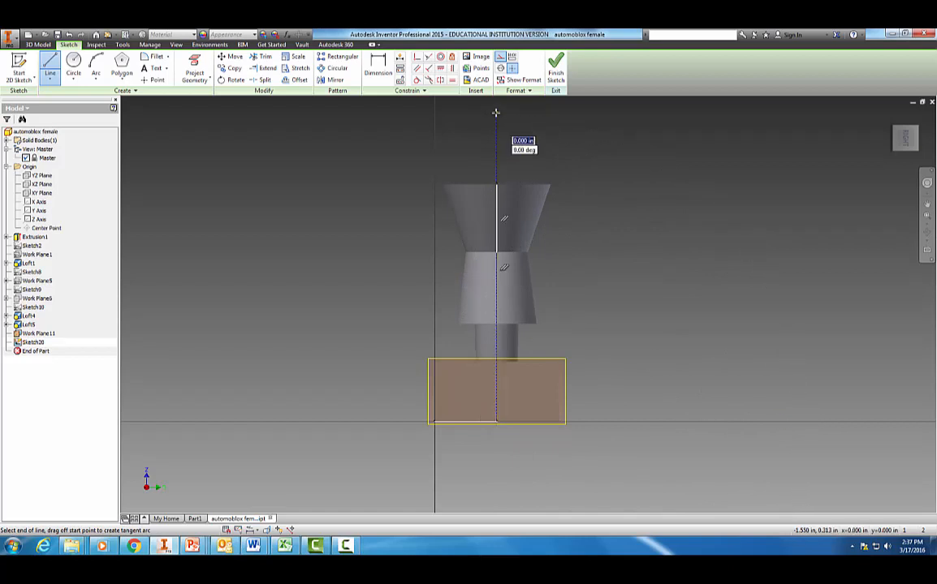
key("Escape")
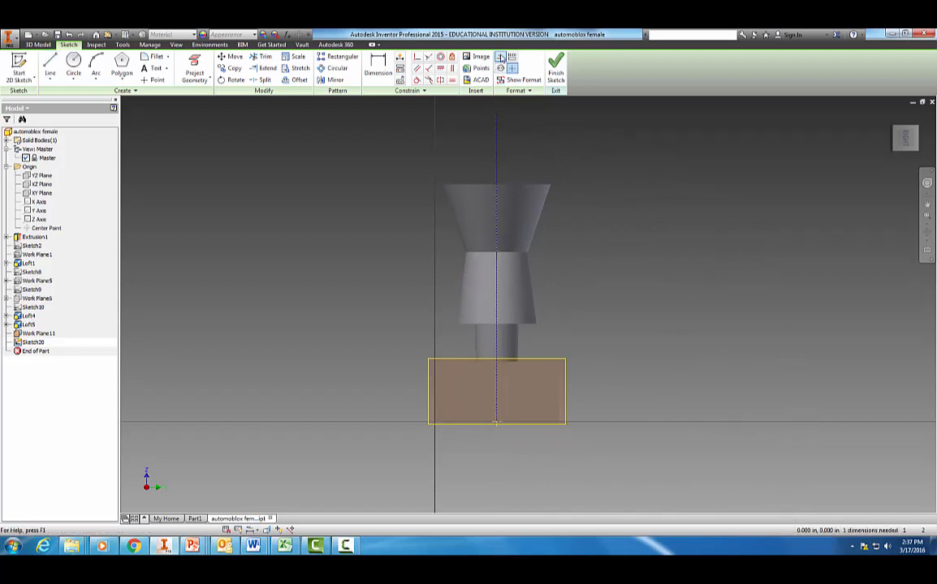
Sketch a horizontal line across the upper body section, crossing the centerline, and dimension its length to 1 in
left_click(49, 68)
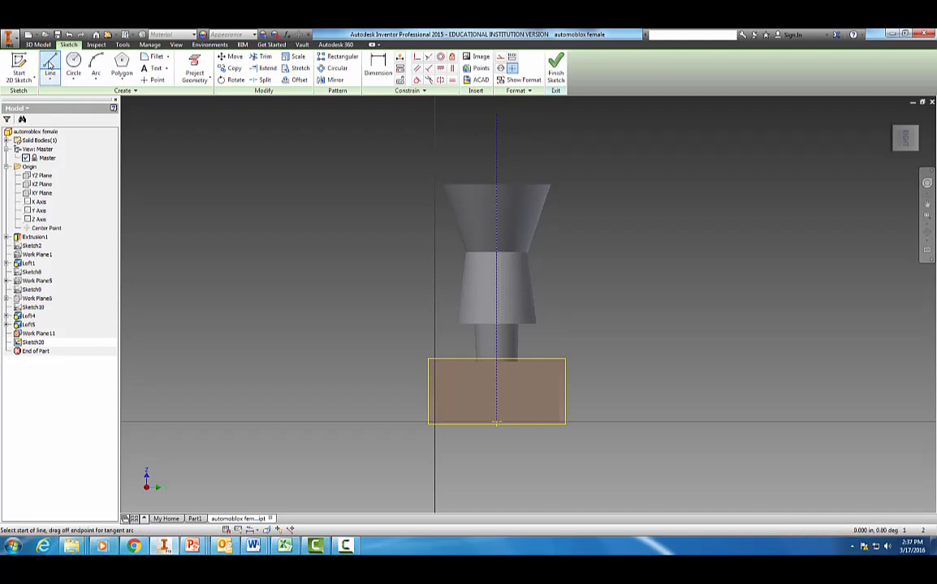
left_click(372, 213)
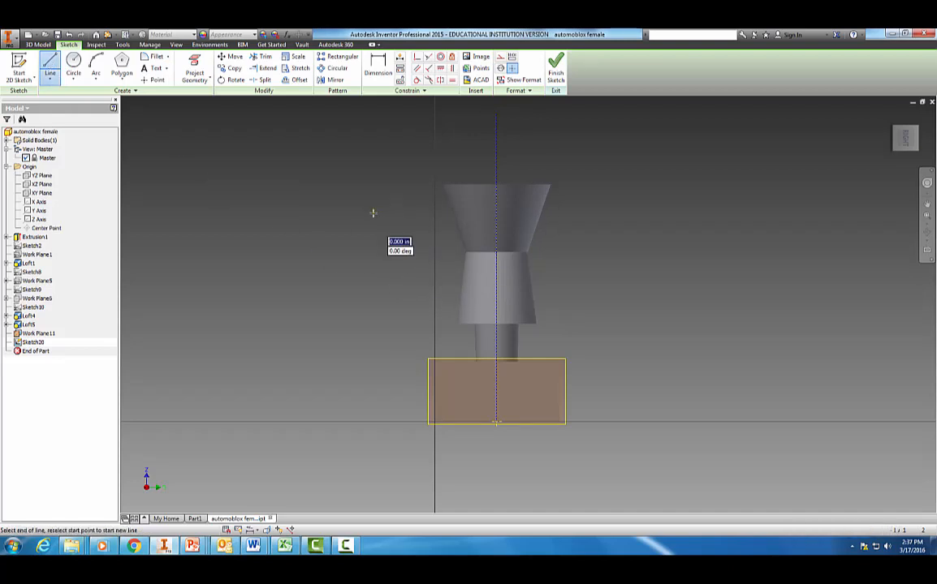
left_click(597, 213)
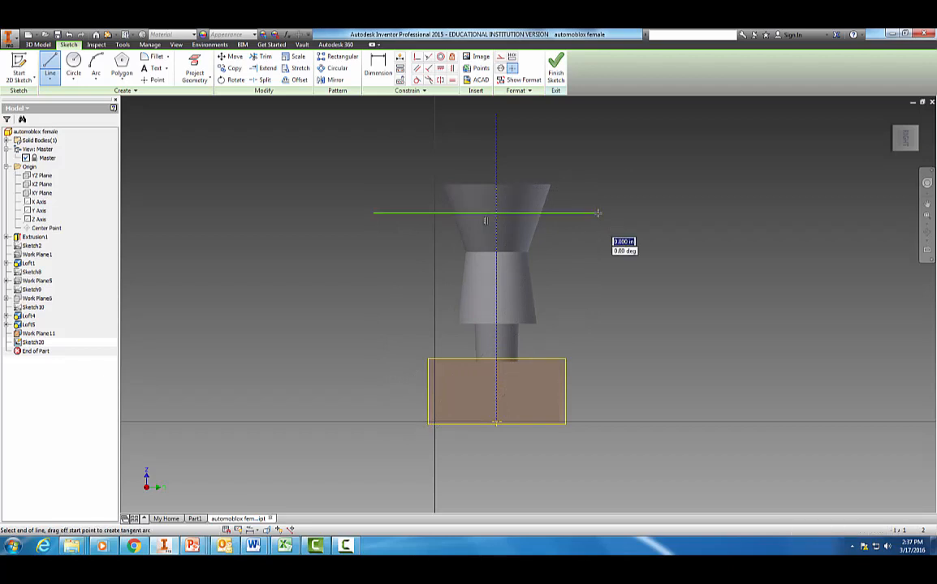
key("d")
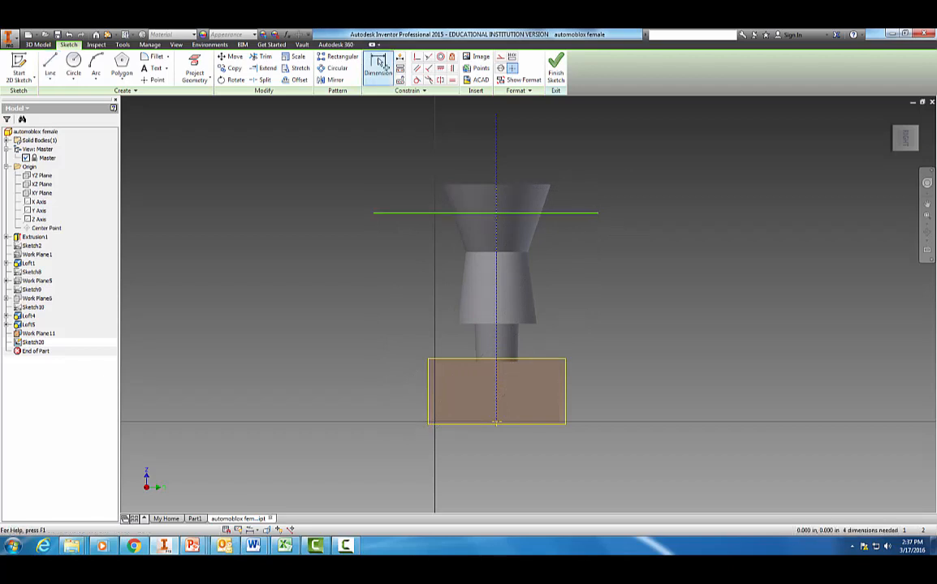
left_click(378, 63)
left_click(452, 212)
left_click(452, 165)
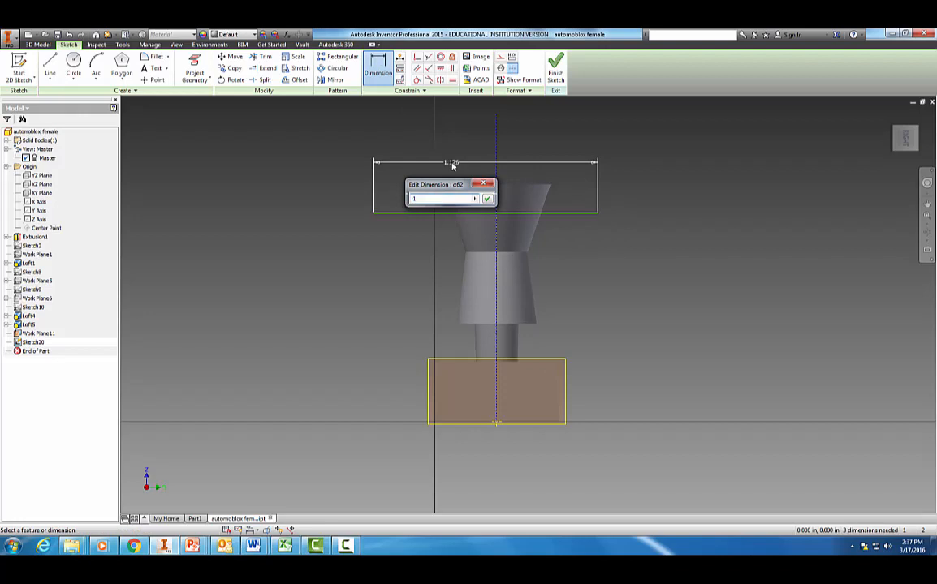
key("Return")
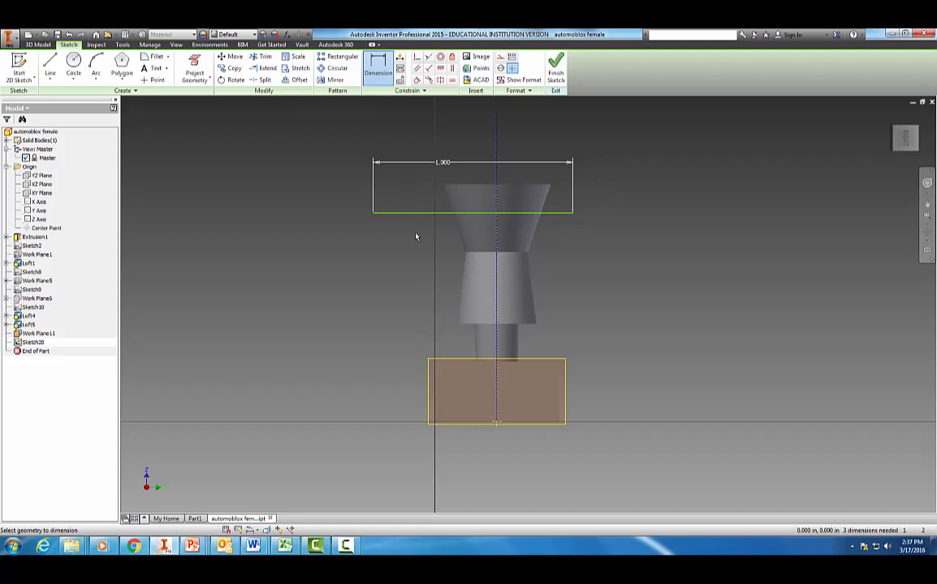
Draw two slanted lines joining the base's lower corners to the matching ends of the horizontal line
left_click(50, 65)
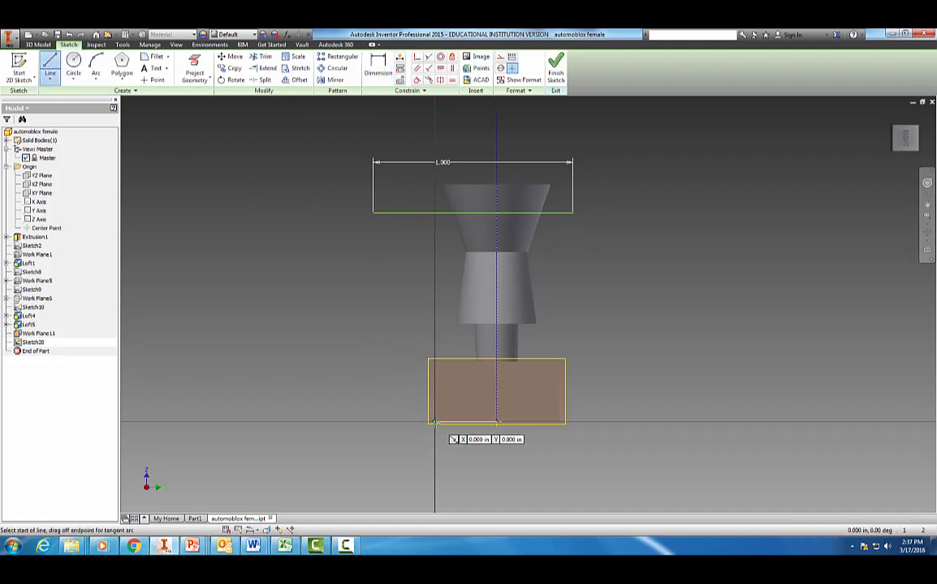
left_click(435, 423)
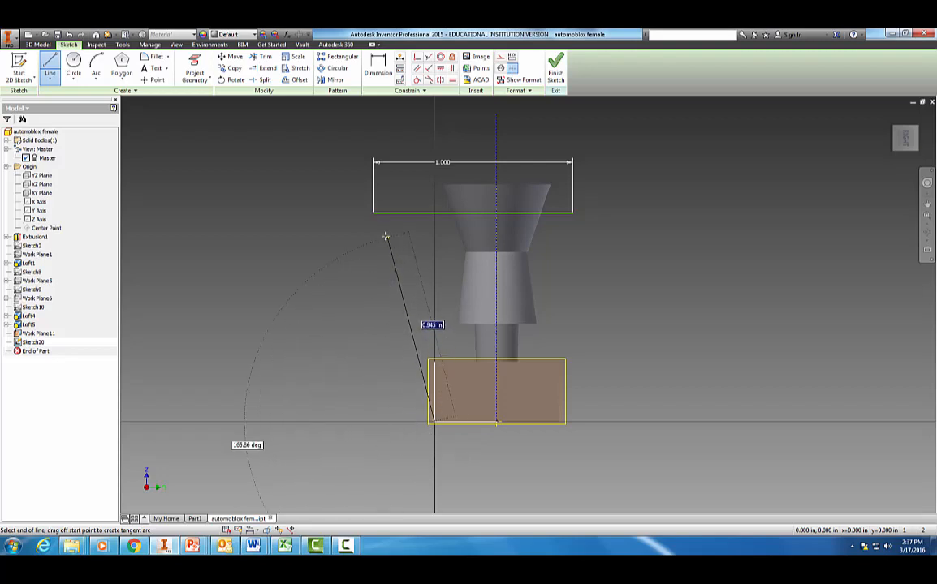
left_click(374, 213)
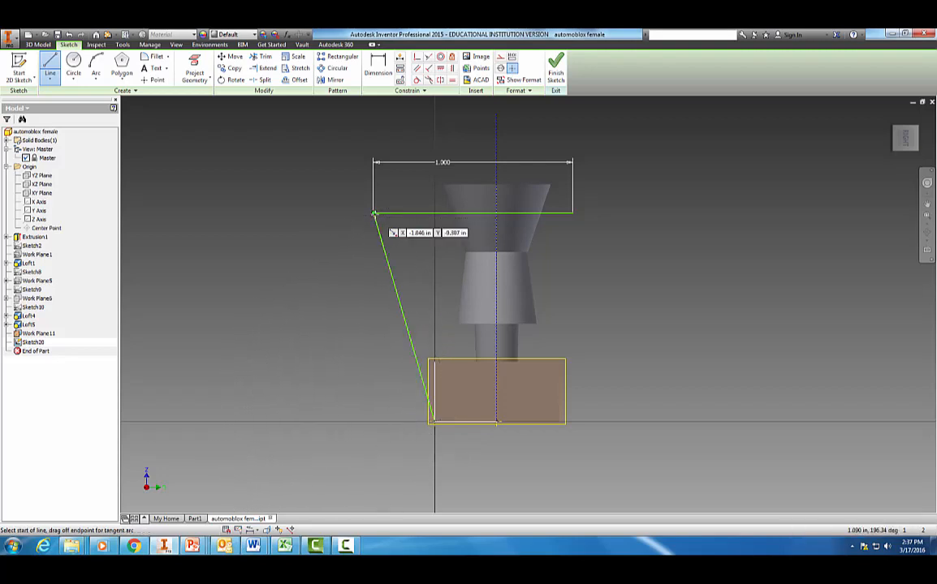
key("Escape")
left_click(49, 65)
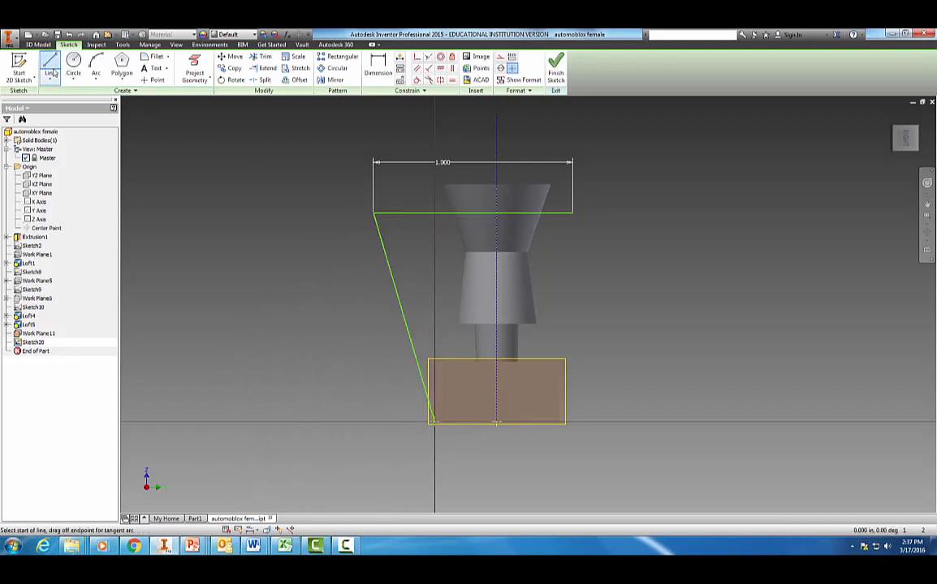
left_click(559, 420)
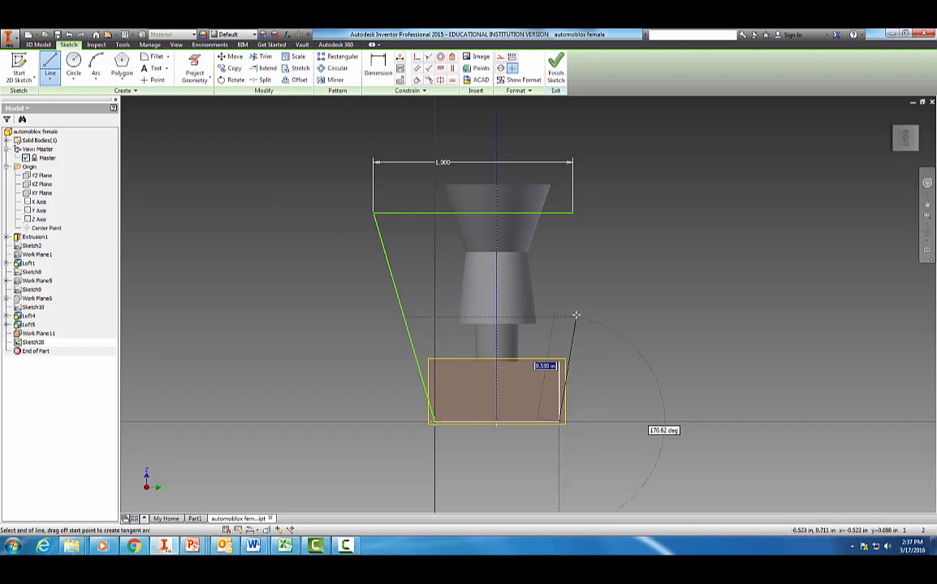
left_click(573, 214)
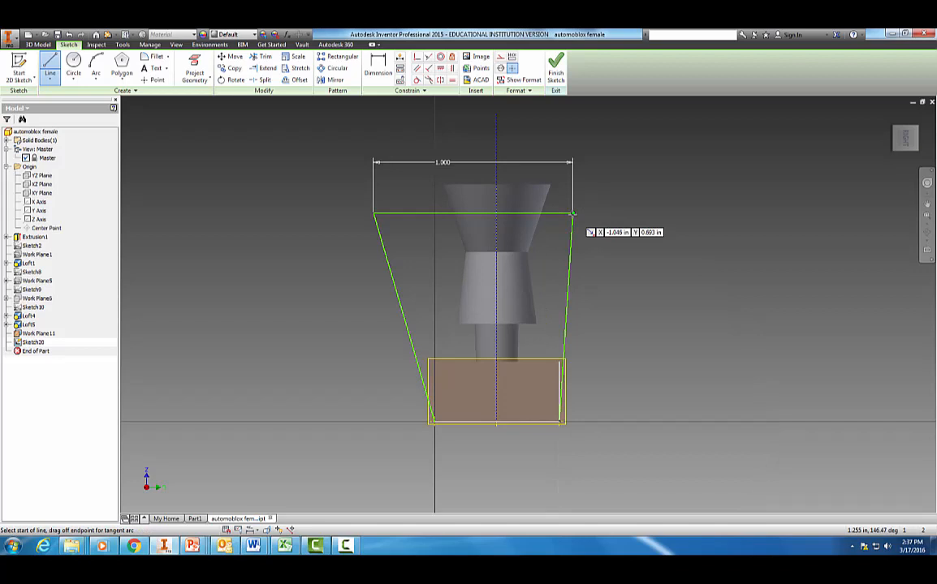
Dimension the horizontal line's left end 0.5 in from the centerline to centre the profile
key("d")
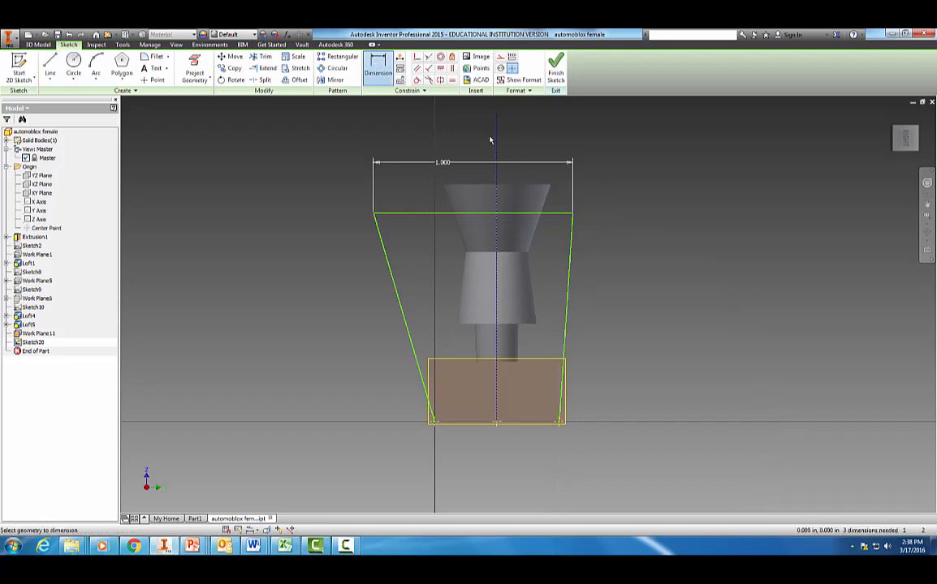
left_click(373, 215)
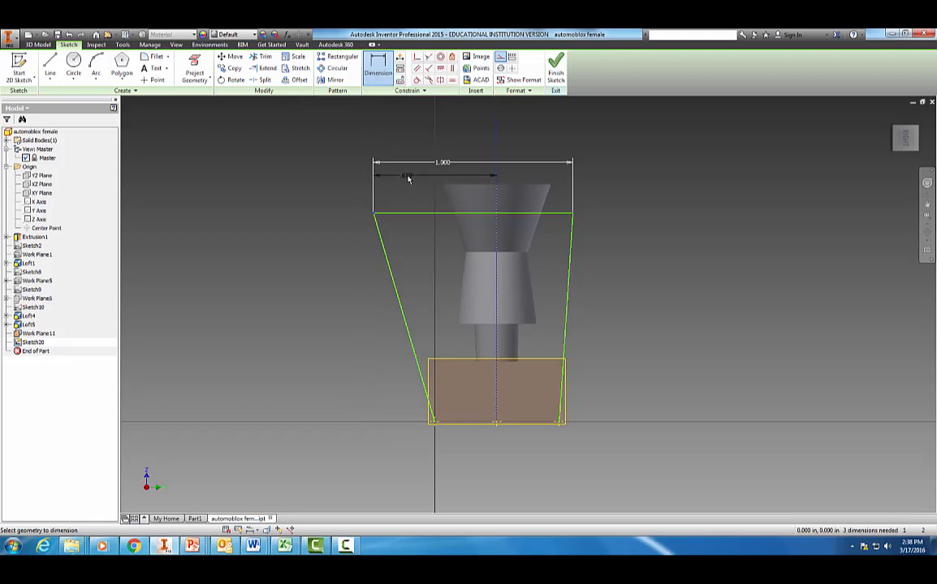
left_click(409, 181)
type(".5")
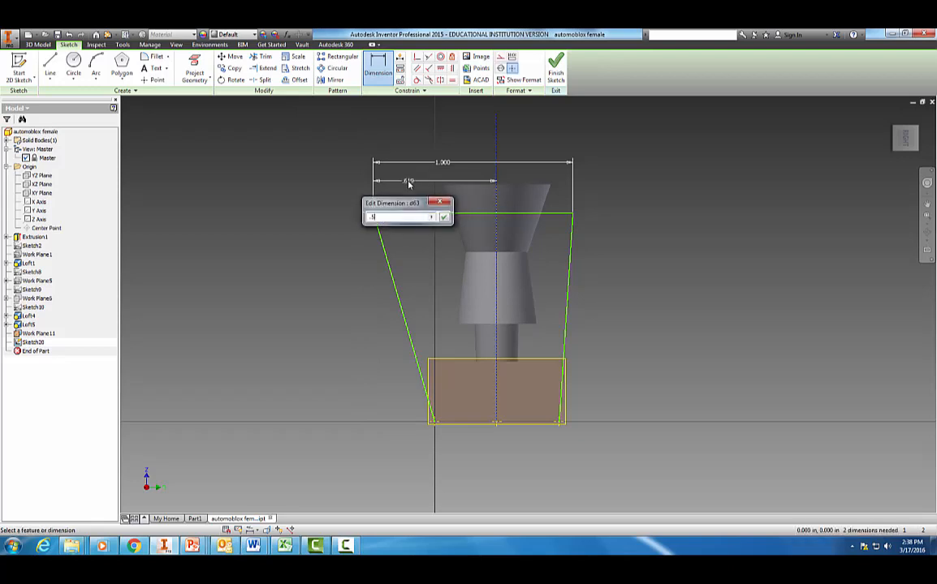
key("Return")
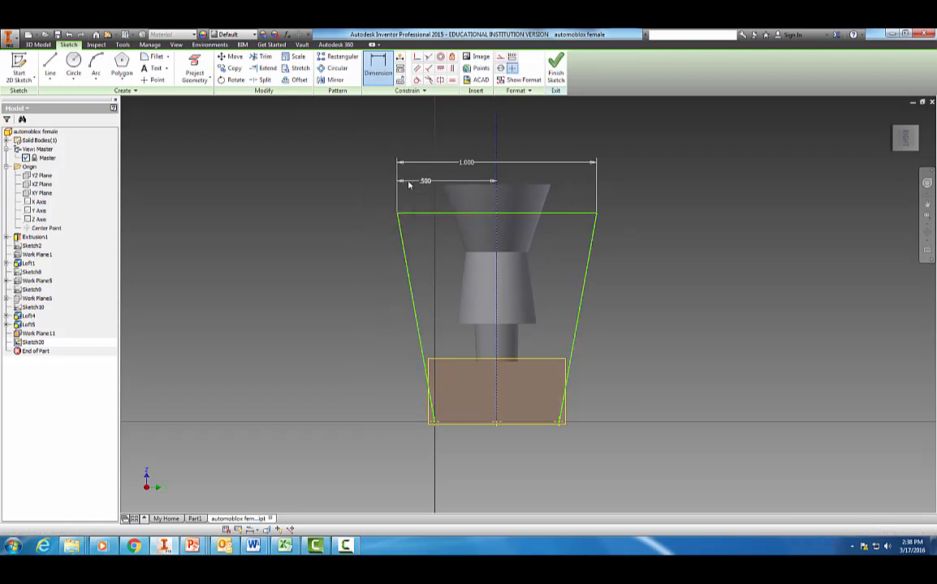
key("Escape")
Draw a three-point arc between the horizontal line's ends, passing through the midpoint of the body's top edge
left_click(95, 65)
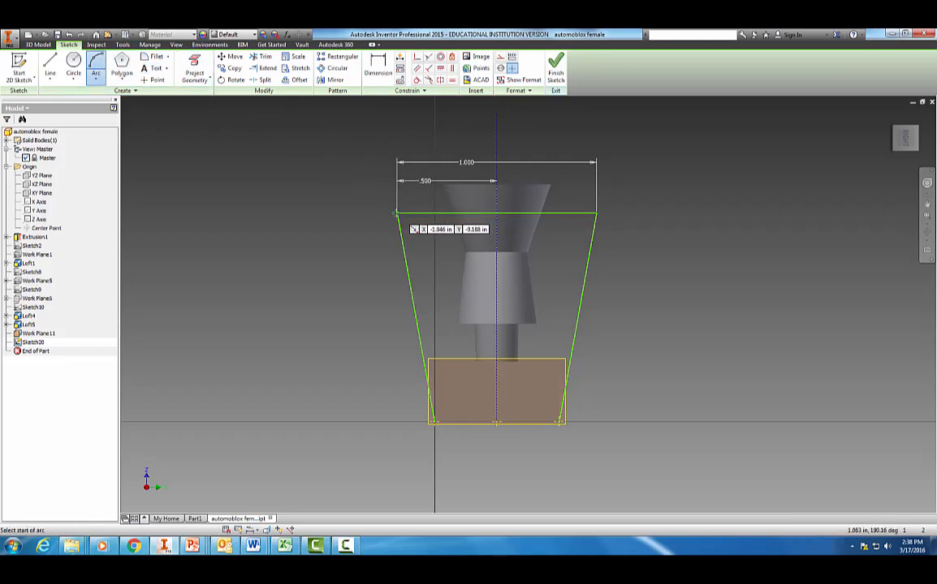
left_click(397, 213)
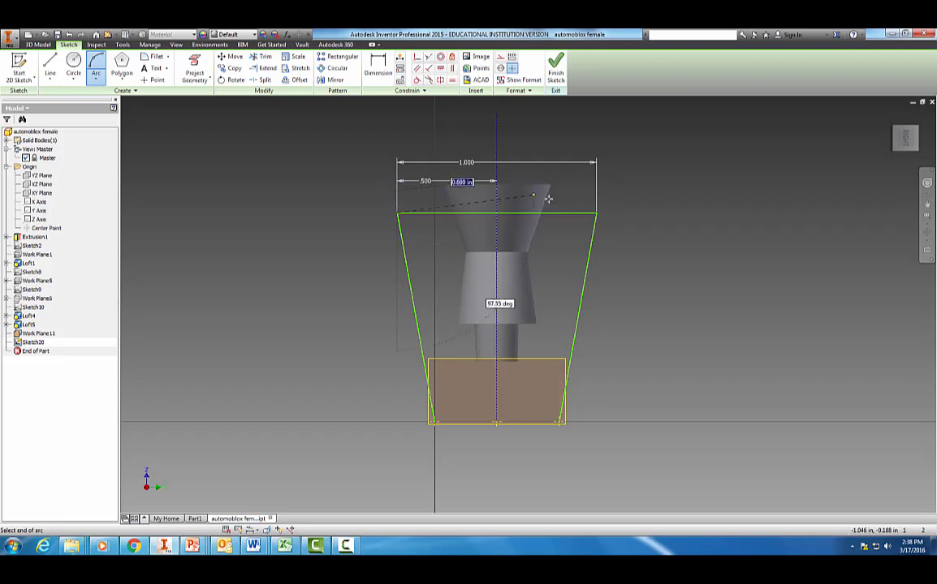
left_click(597, 214)
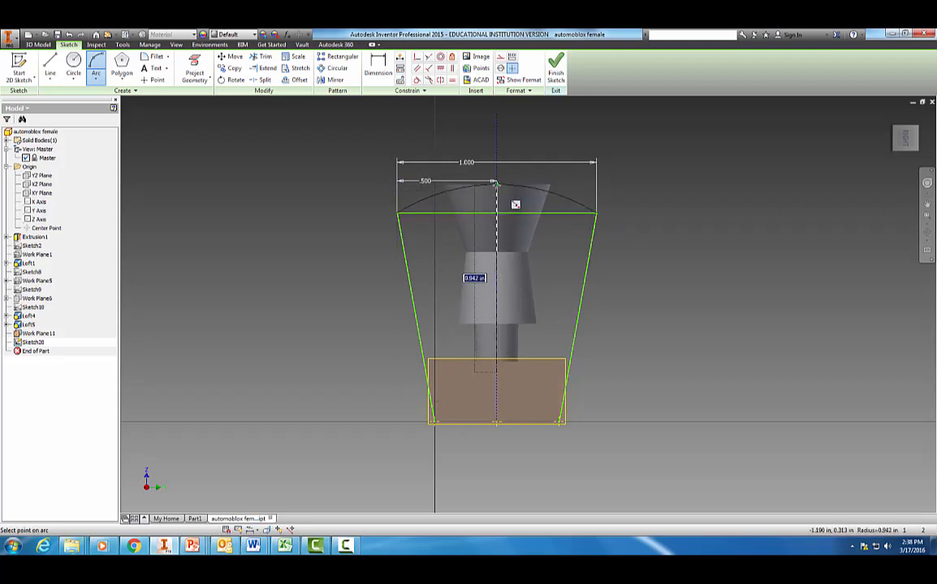
left_click(497, 186)
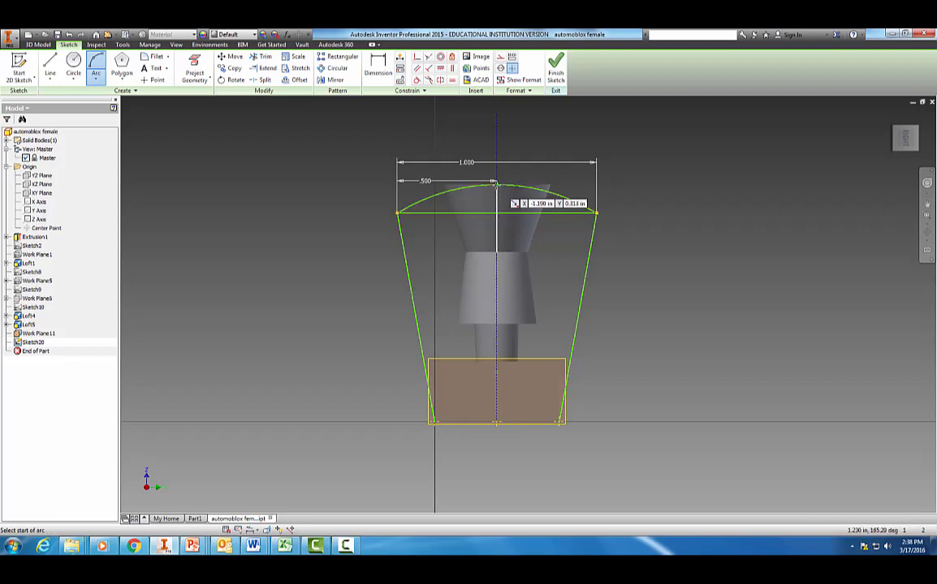
key("Escape")
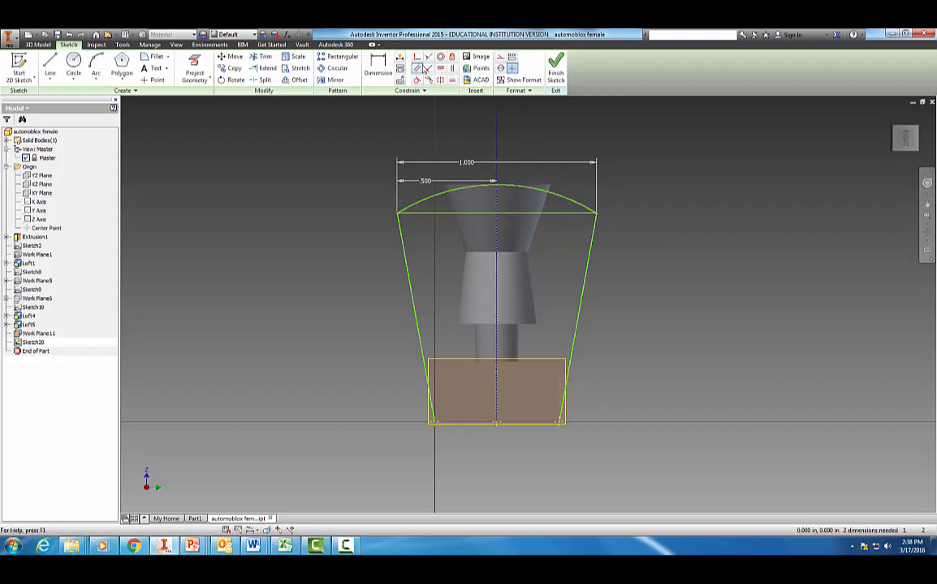
Trim the horizontal line's left half at the centerline and delete the 1.000 and .500 dimensions
left_click(379, 65)
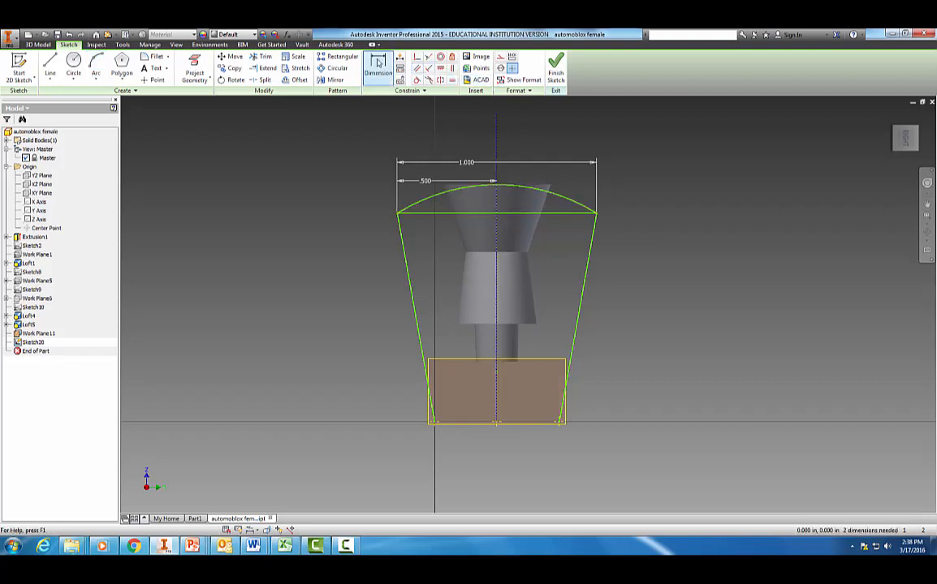
left_click(262, 58)
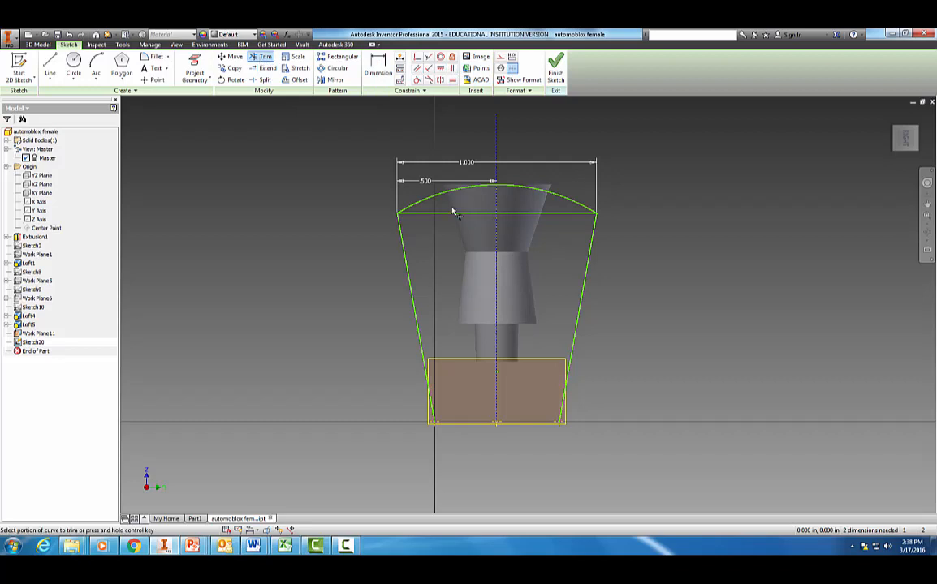
left_click(543, 214)
left_click(213, 119)
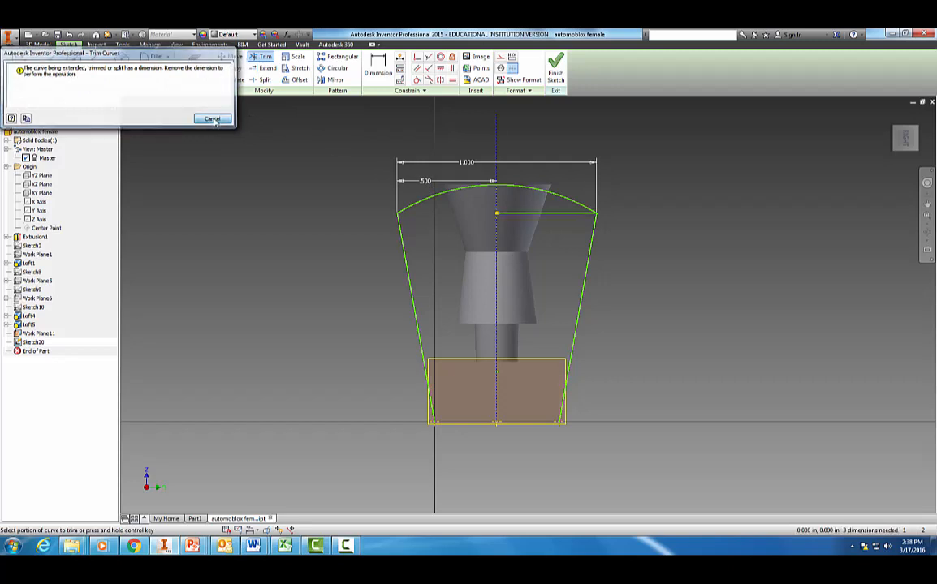
left_click(426, 182)
key("Delete")
left_click(469, 164)
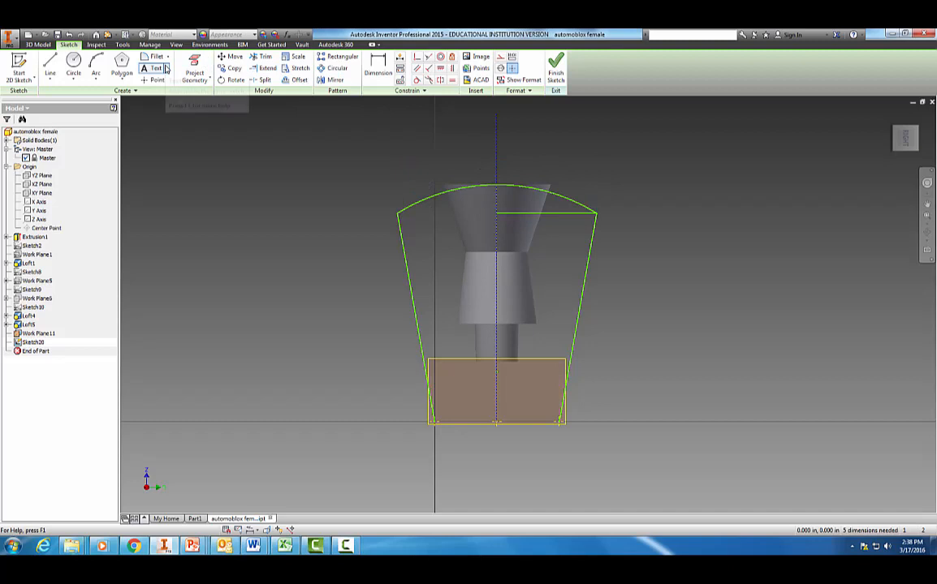
Trim away the remaining right half of the horizontal line and the vertical centerline
left_click(261, 56)
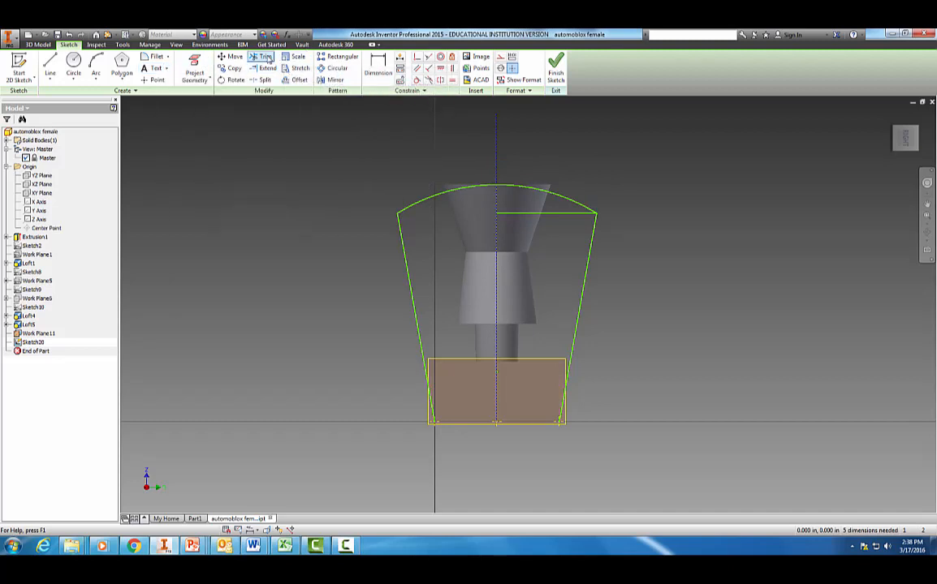
left_click(549, 215)
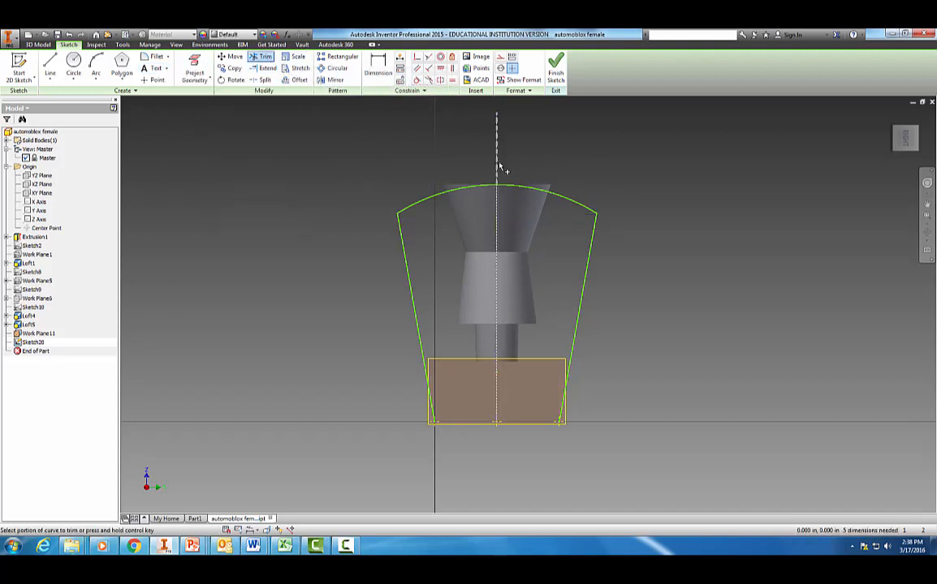
left_click(497, 164)
left_click(497, 209)
Close the profile with a line joining the lower ends of its two slanted sides, and finish the sketch
left_click(50, 65)
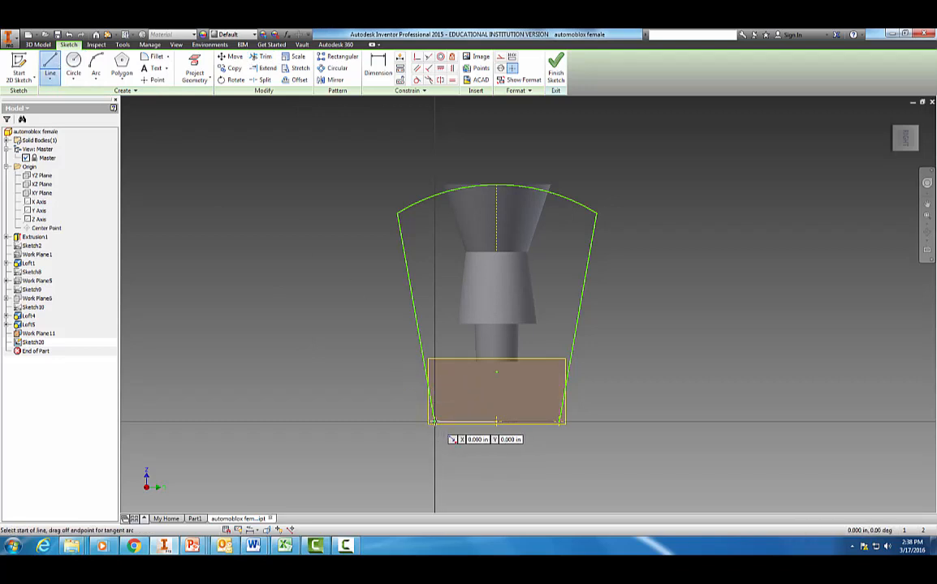
left_click(433, 422)
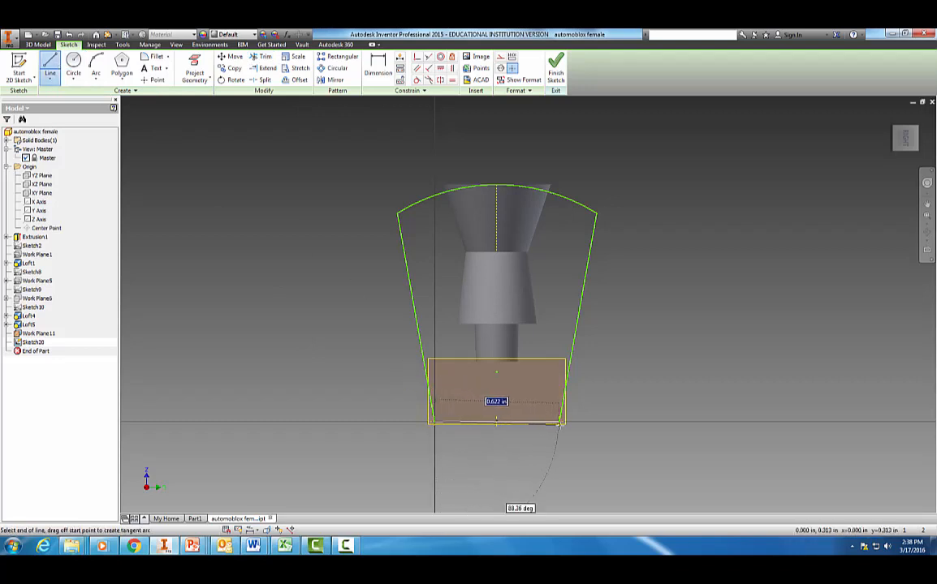
left_click(559, 422)
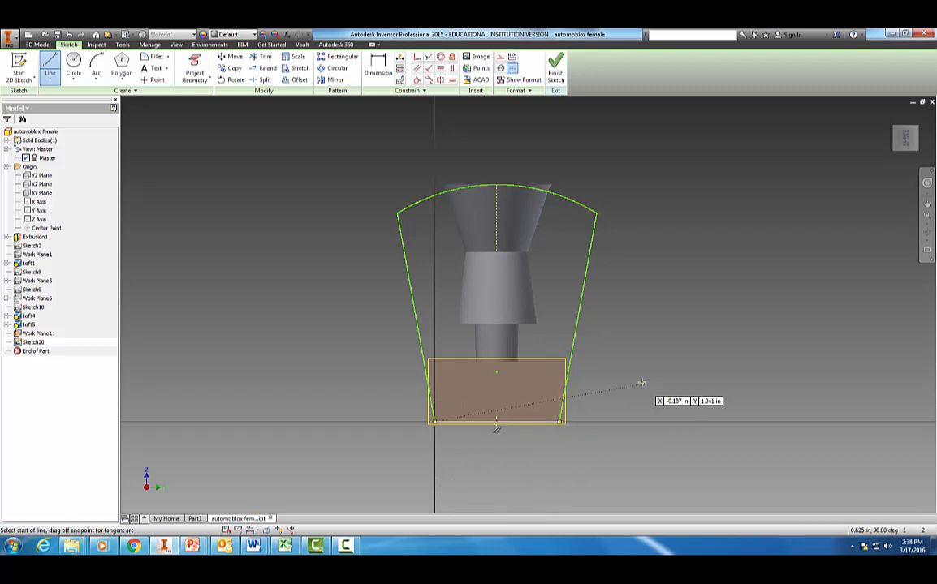
key("Escape")
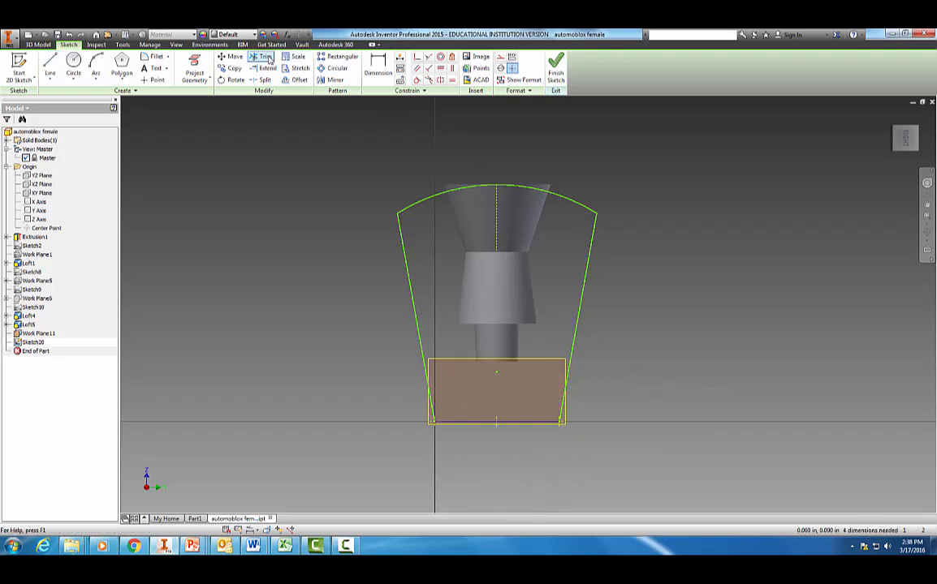
left_click(266, 57)
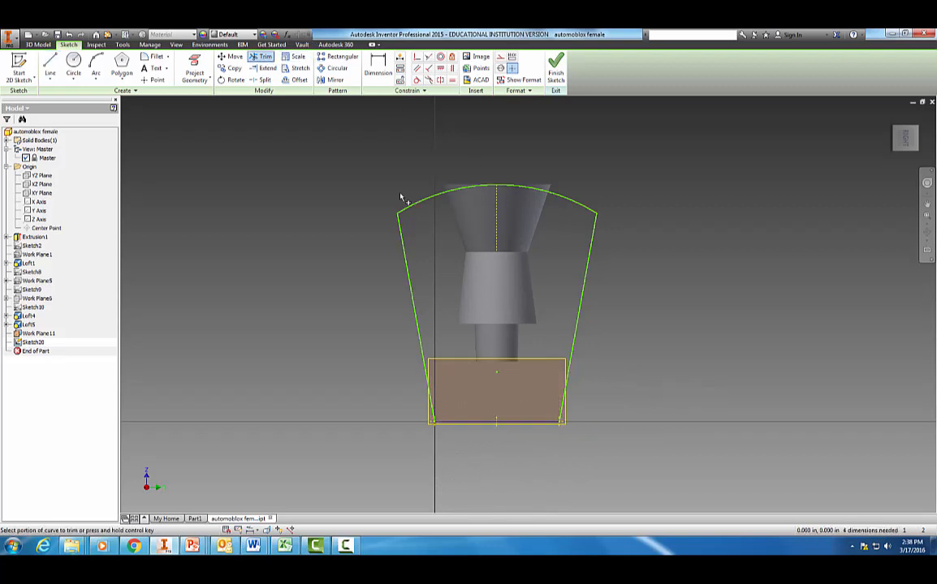
key("Escape")
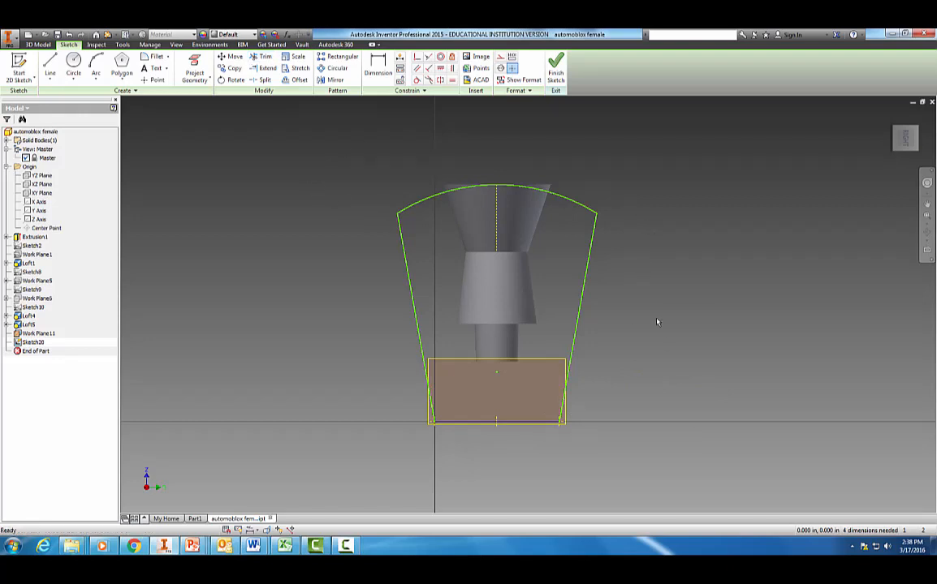
left_click(556, 70)
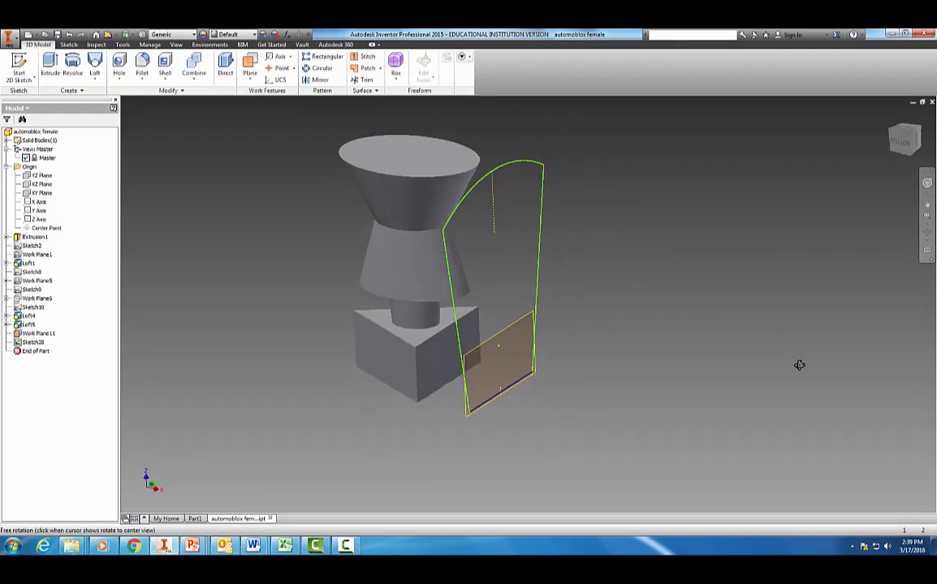
Extrude the arc-topped profile with the Intersect operation, extents All, in both directions
left_click(50, 66)
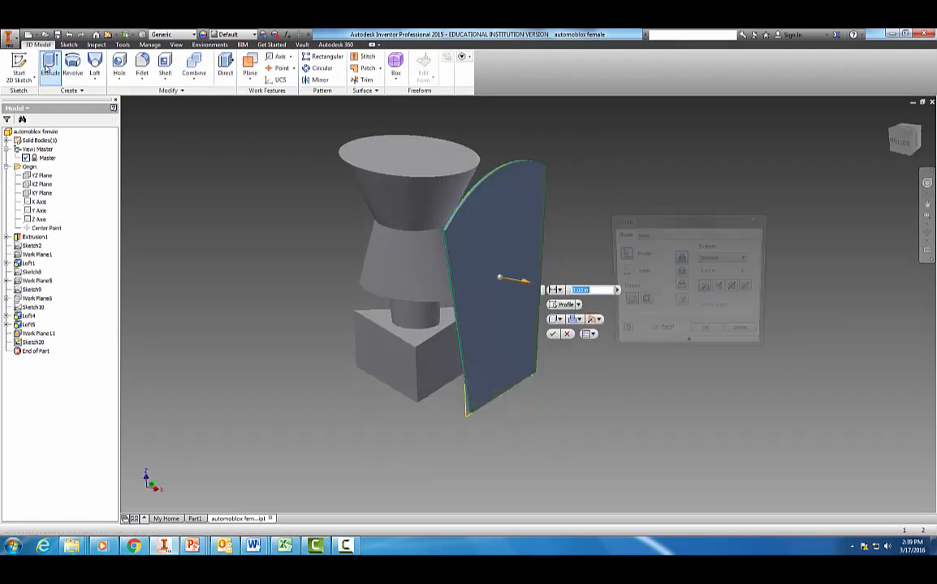
left_click(711, 259)
left_click(710, 294)
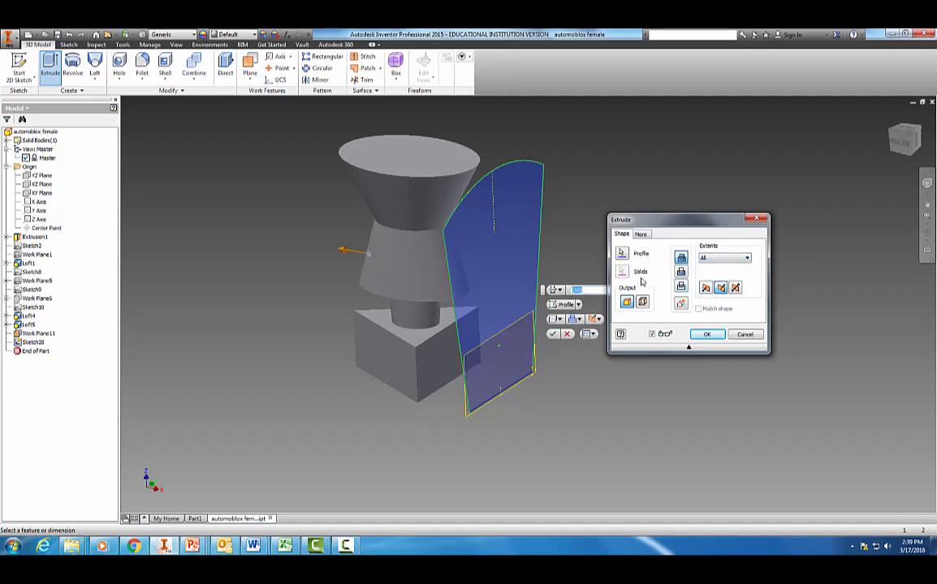
left_click(681, 289)
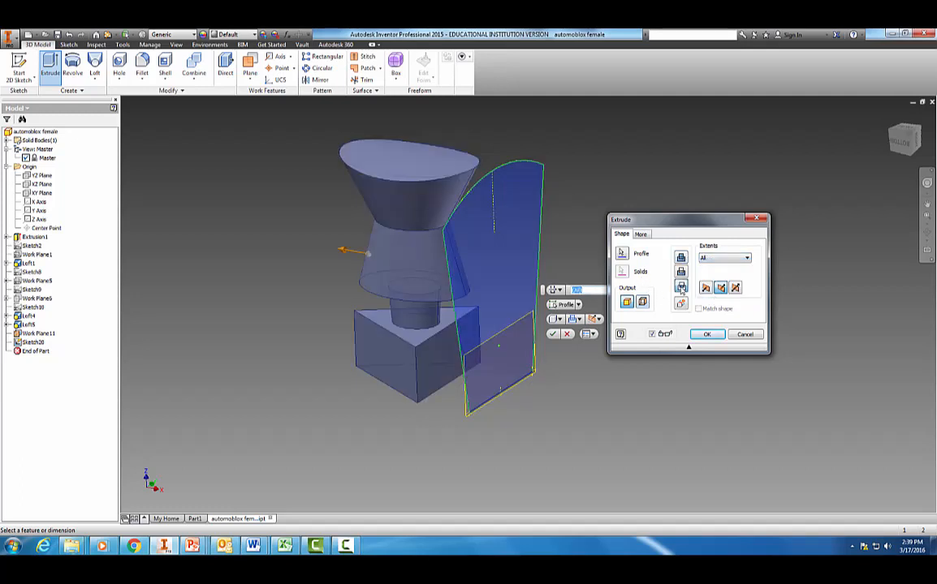
left_click(734, 289)
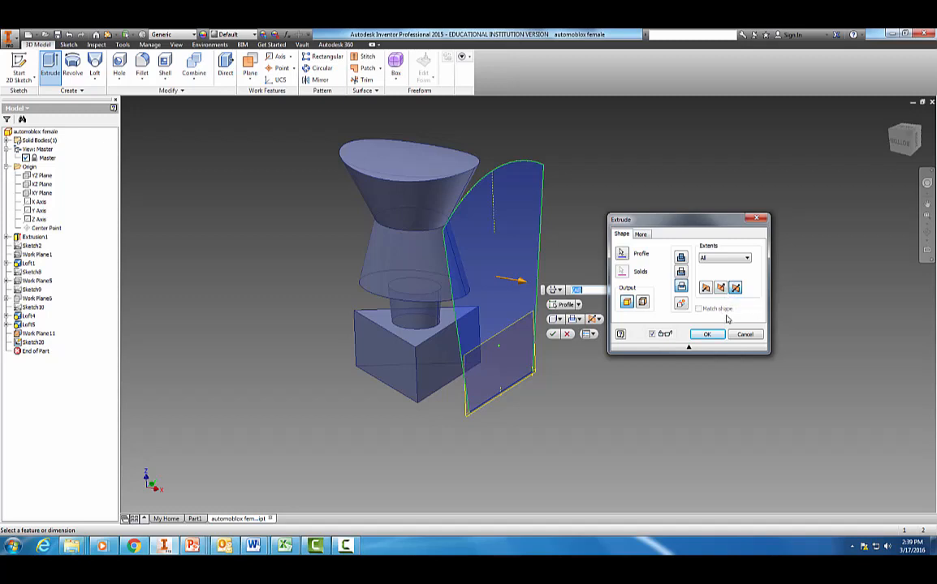
left_click(711, 333)
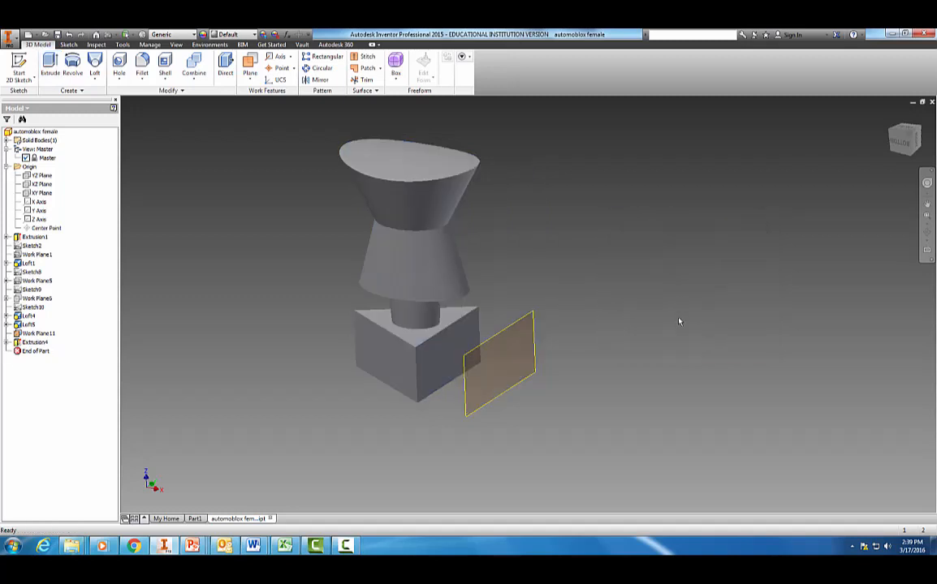
Hide Work Plane11 beside the base
left_click_drag(678, 318, 655, 315, "shift")
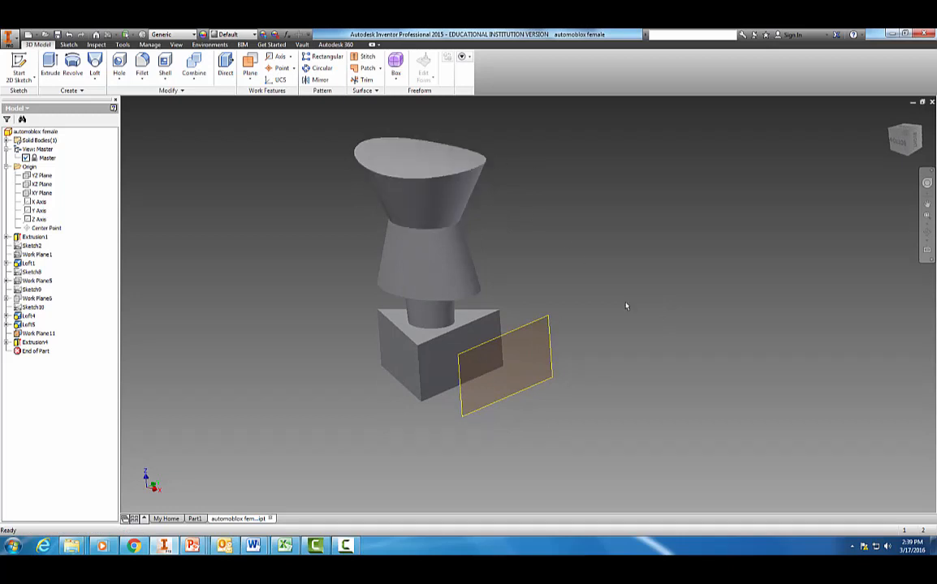
right_click(34, 334)
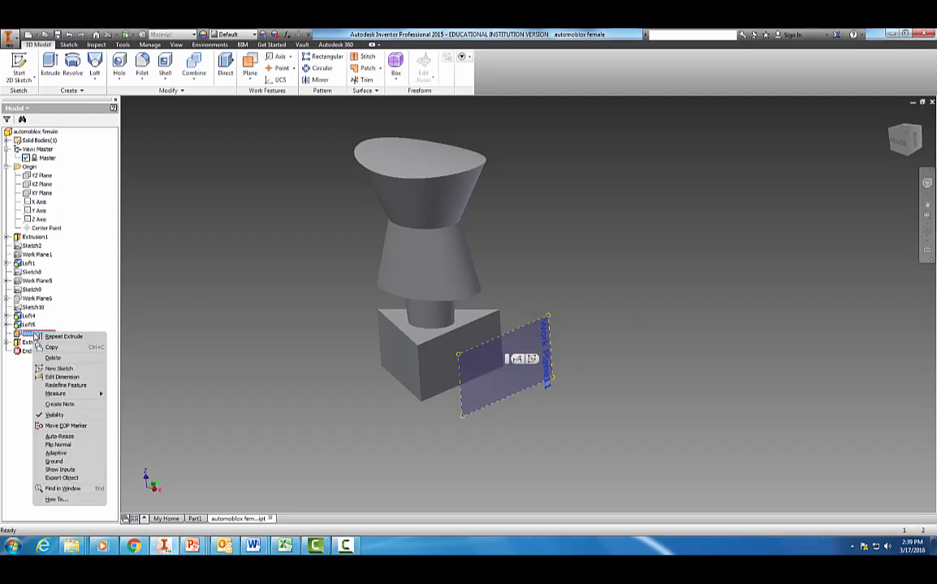
left_click(55, 416)
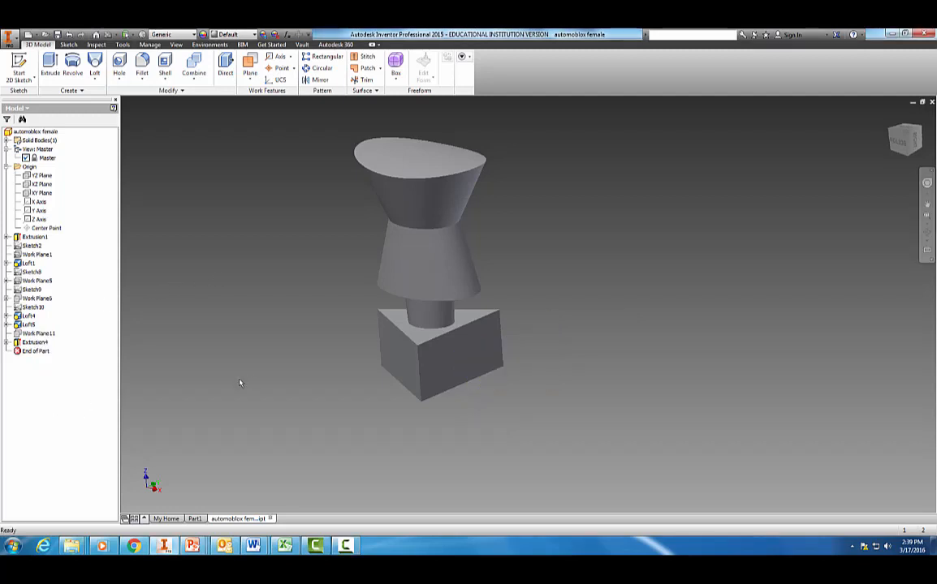
middle_click_drag(265, 410, 303, 410)
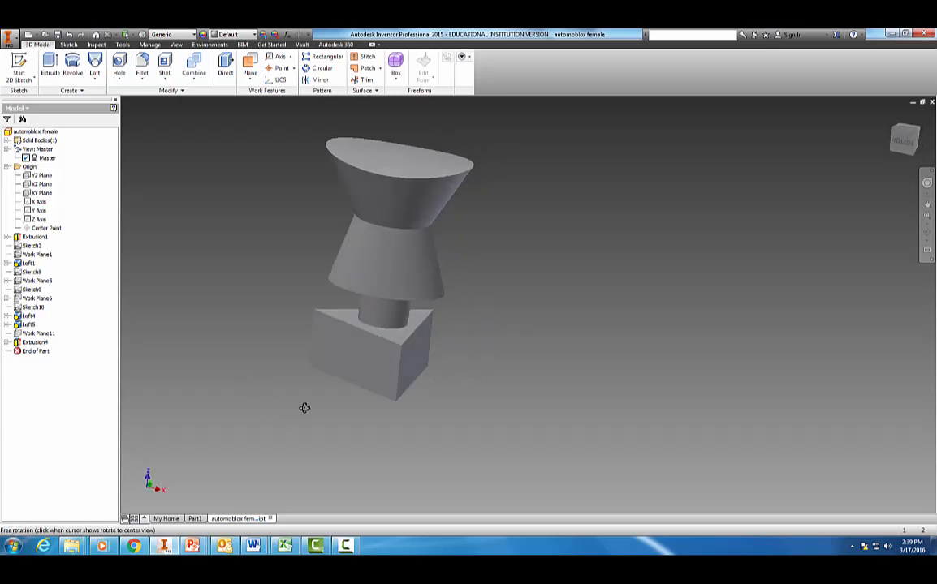
middle_click_drag(246, 362, 341, 420)
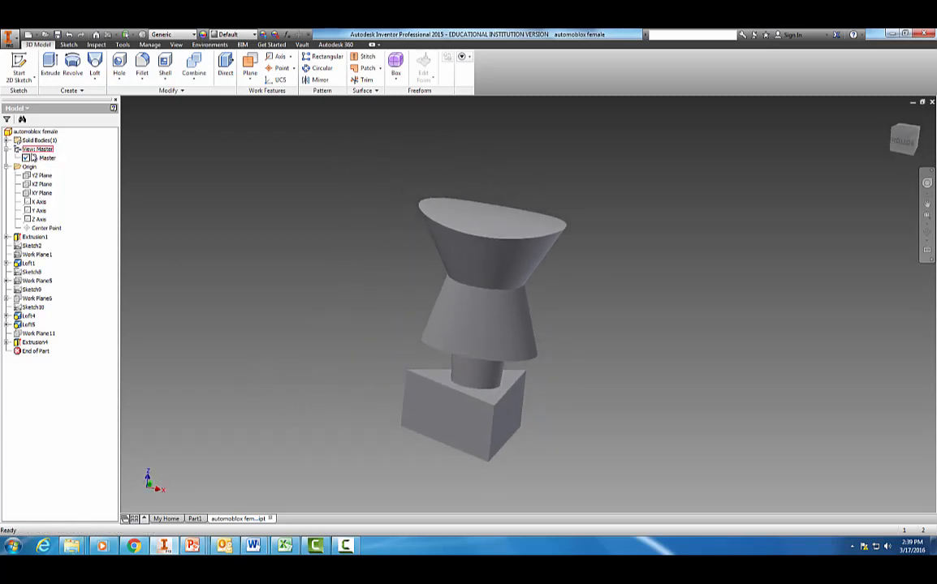
Start a new 2D sketch on the origin's XZ plane
left_click(7, 140)
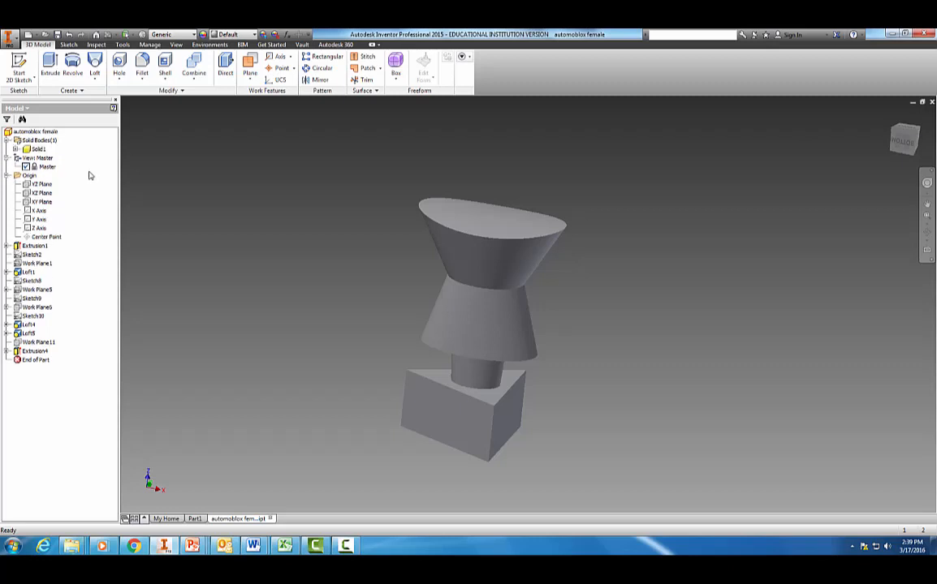
left_click(38, 194)
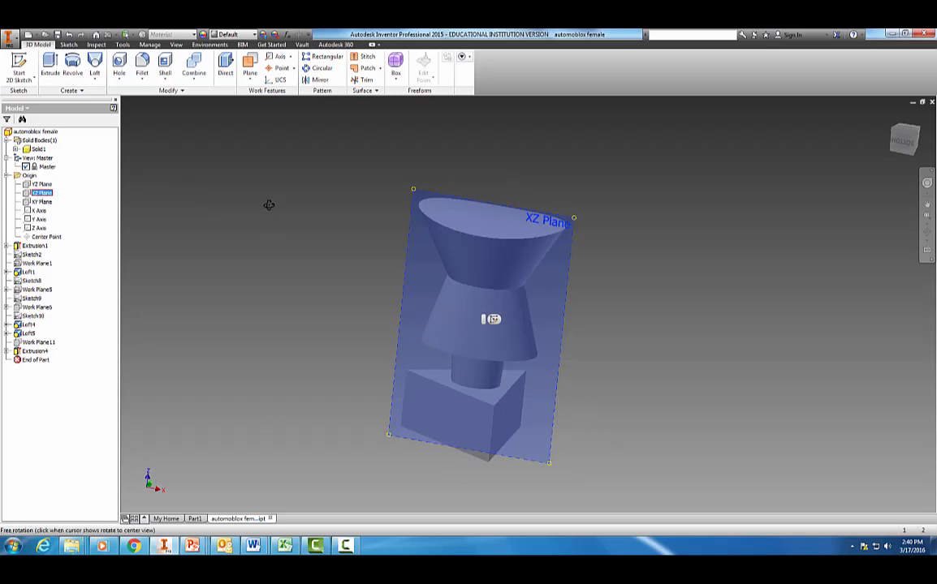
middle_click_drag(268, 204, 226, 219, "shift")
right_click(46, 194)
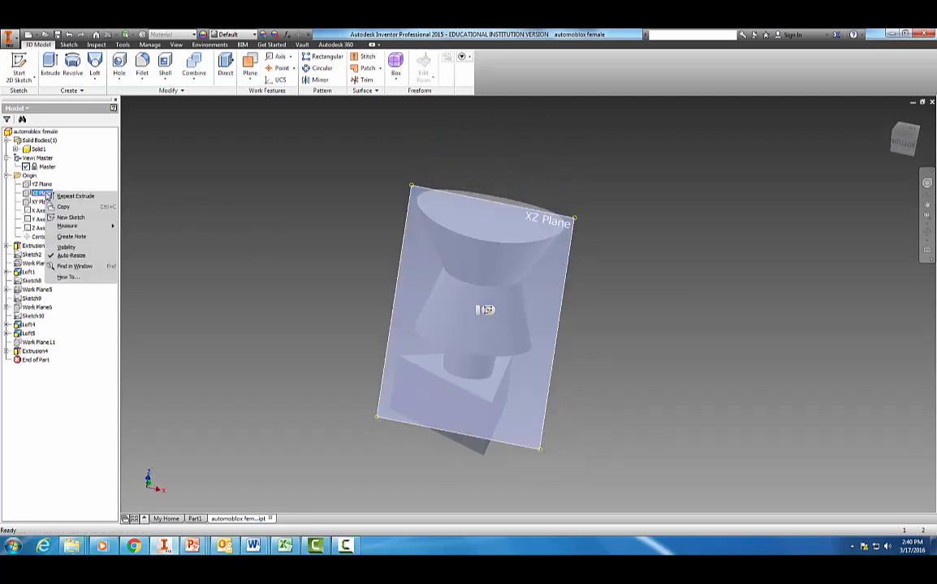
left_click(65, 197)
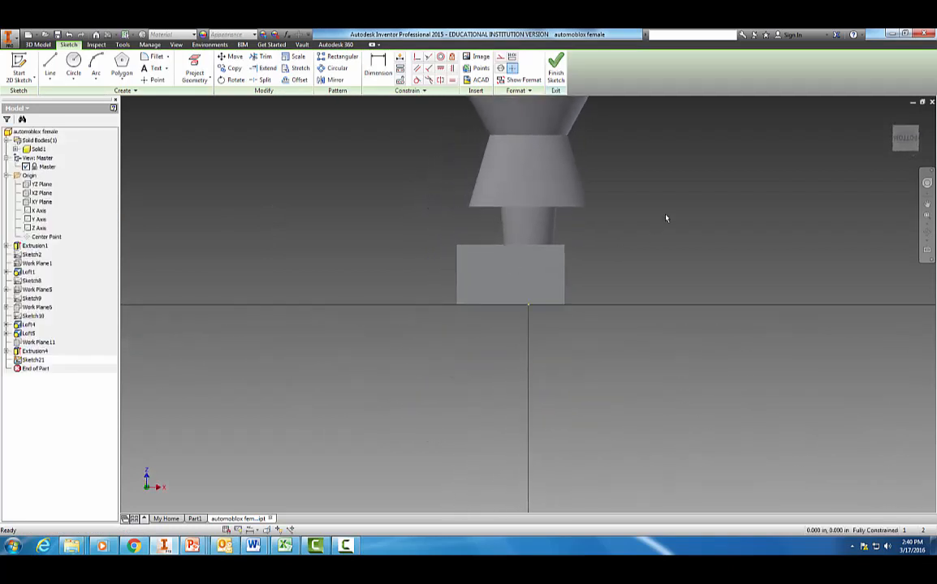
Draw a vertical line about 0.3 in long upward from the midpoint of the body's top edge
scroll(639, 336, "down", 3)
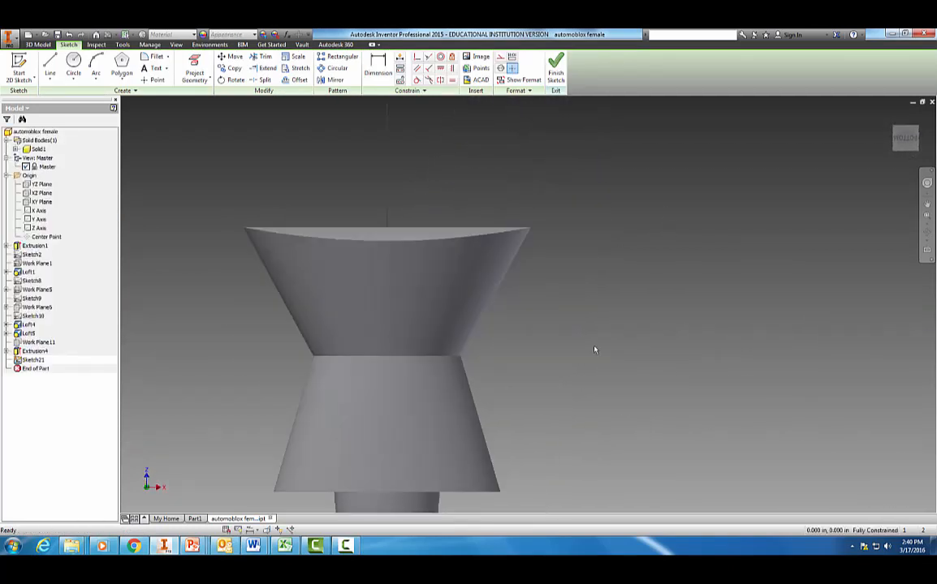
middle_click_drag(593, 348, 647, 444)
scroll(648, 444, "down", 3)
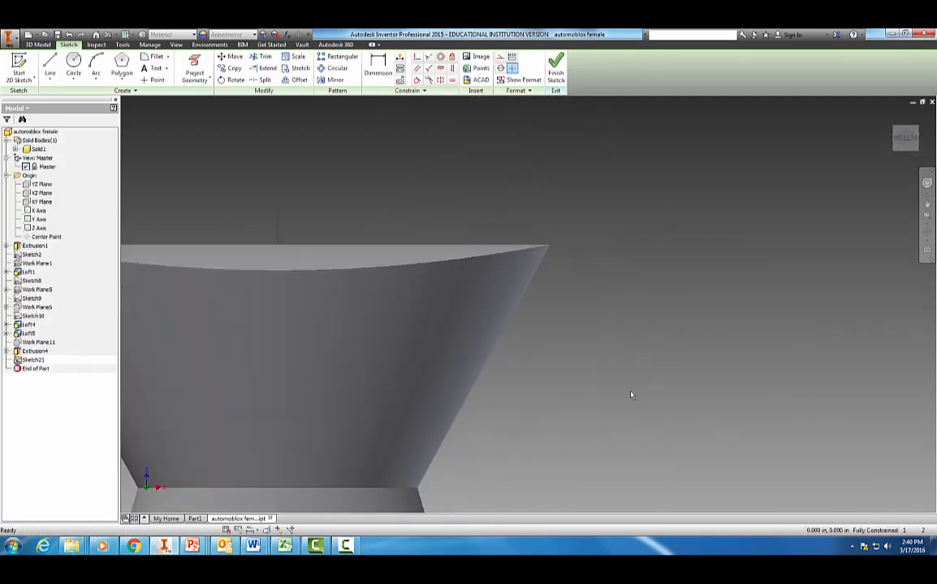
scroll(814, 437, "up", 1)
scroll(826, 435, "up", 2)
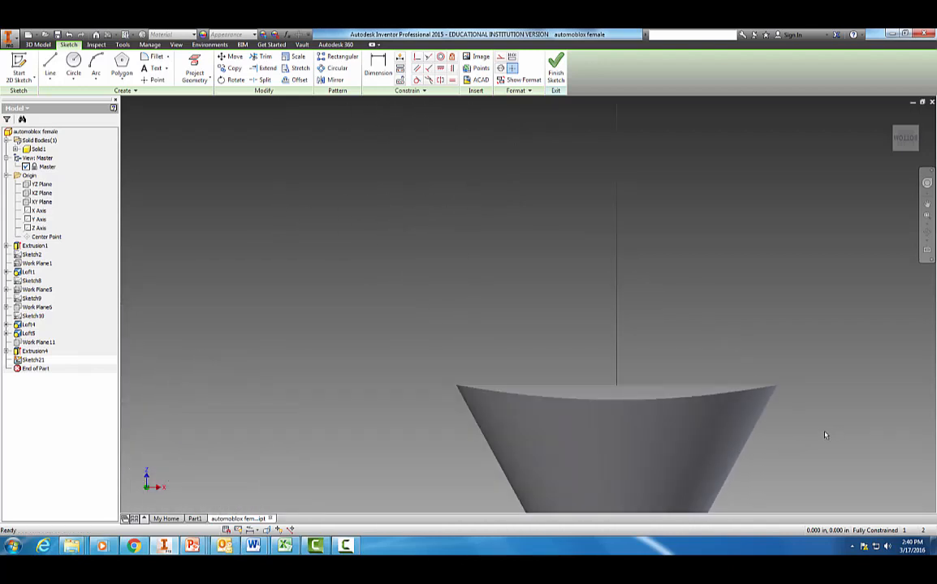
middle_click_drag(826, 436, 659, 402)
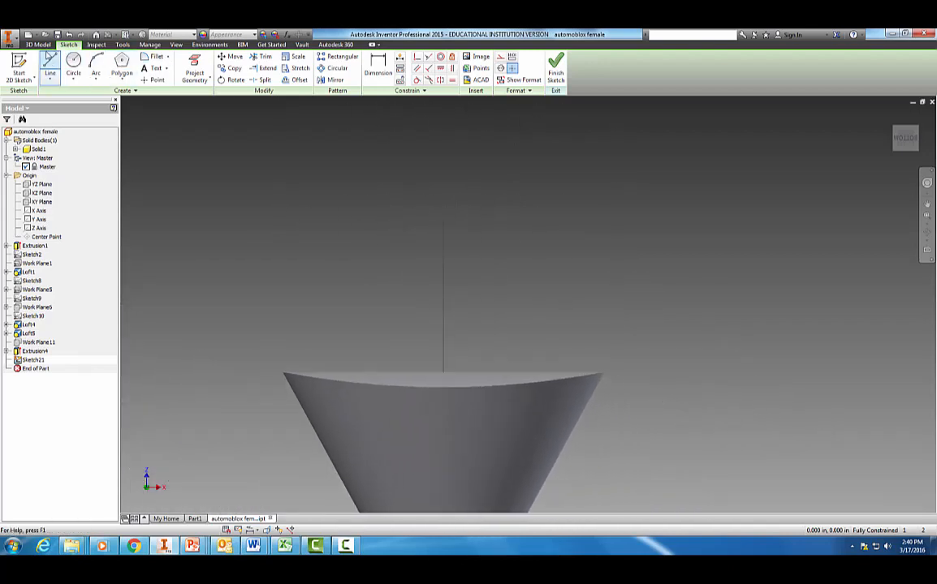
left_click(49, 64)
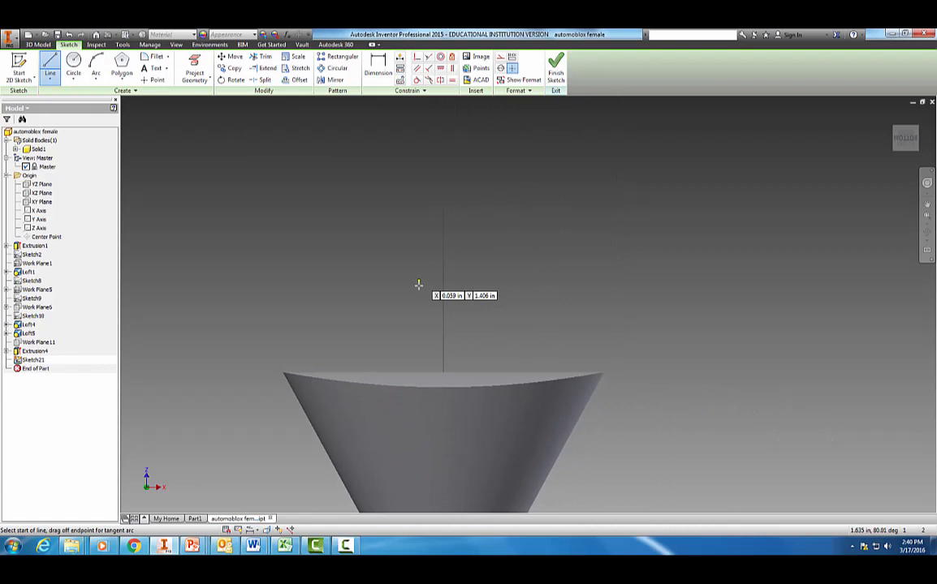
left_click(442, 373)
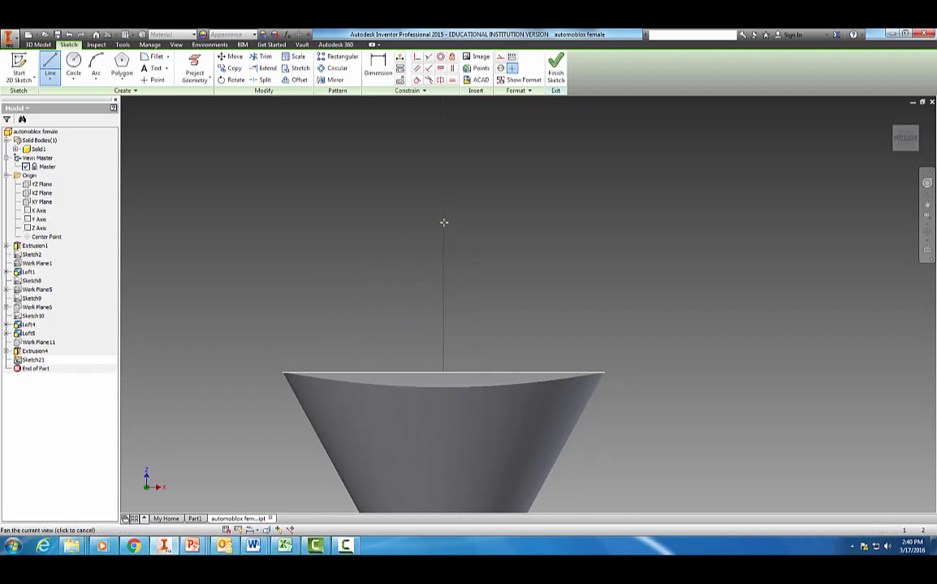
scroll(444, 221, "down", 2)
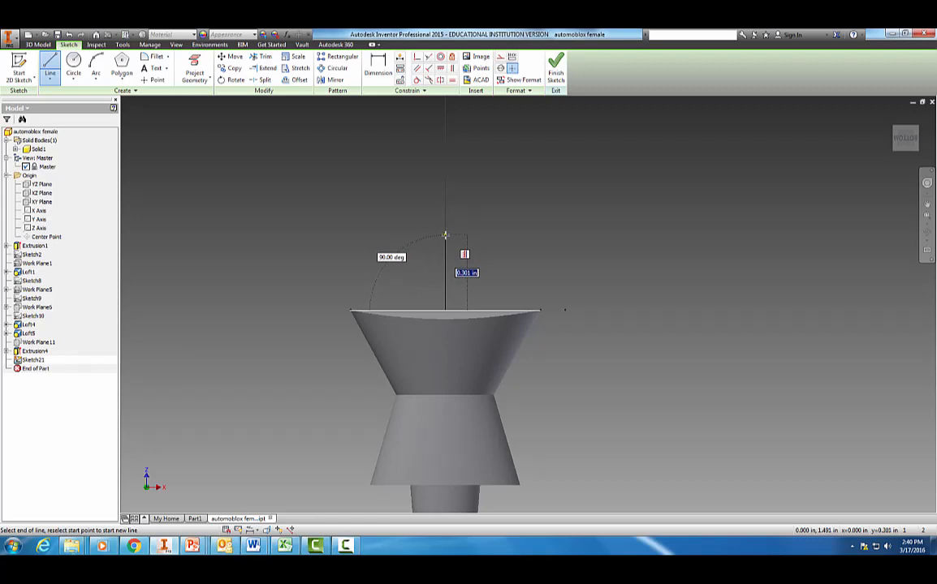
left_click(445, 235)
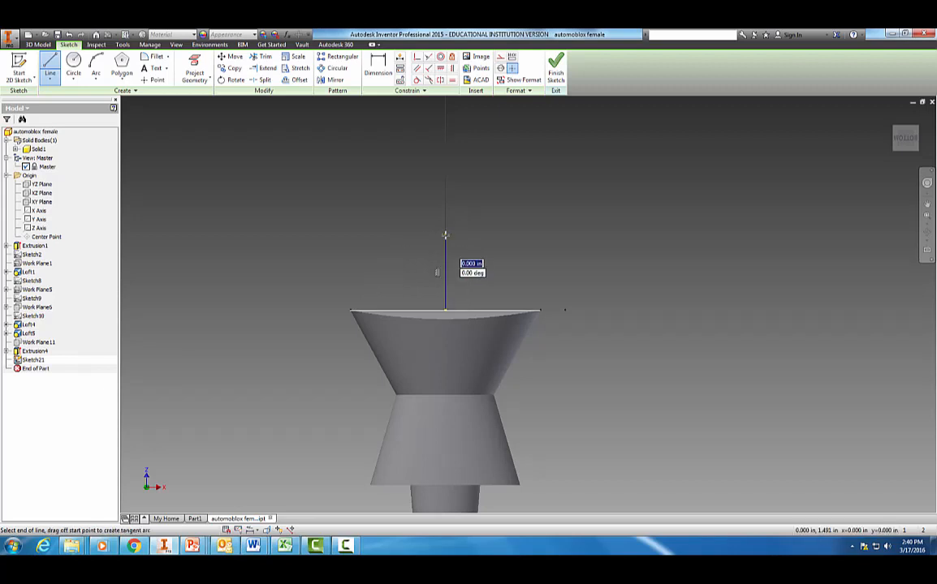
key("Escape")
Draw a three-point arc of about 0.17 in radius from the vertical line's upper end, curving outward and down to the right
left_click(96, 67)
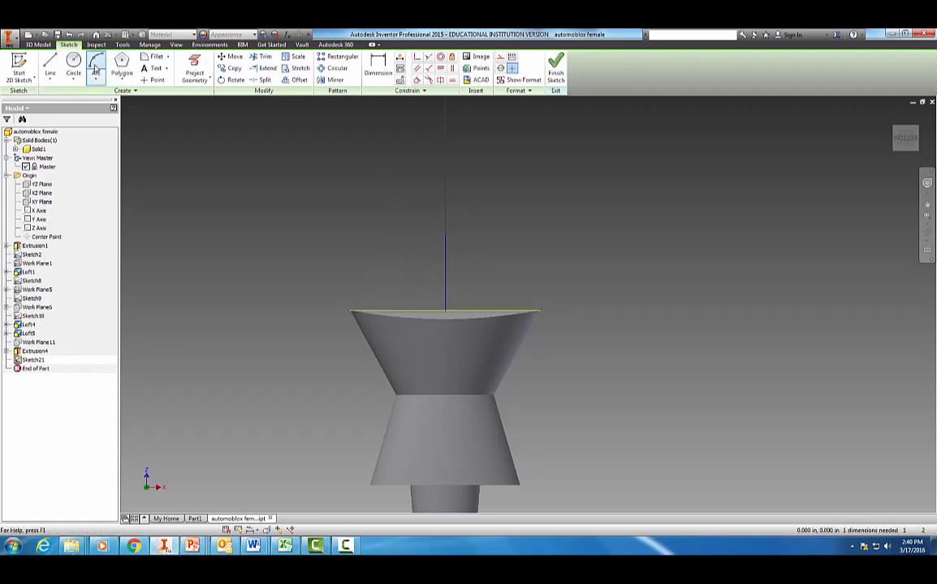
left_click(445, 235)
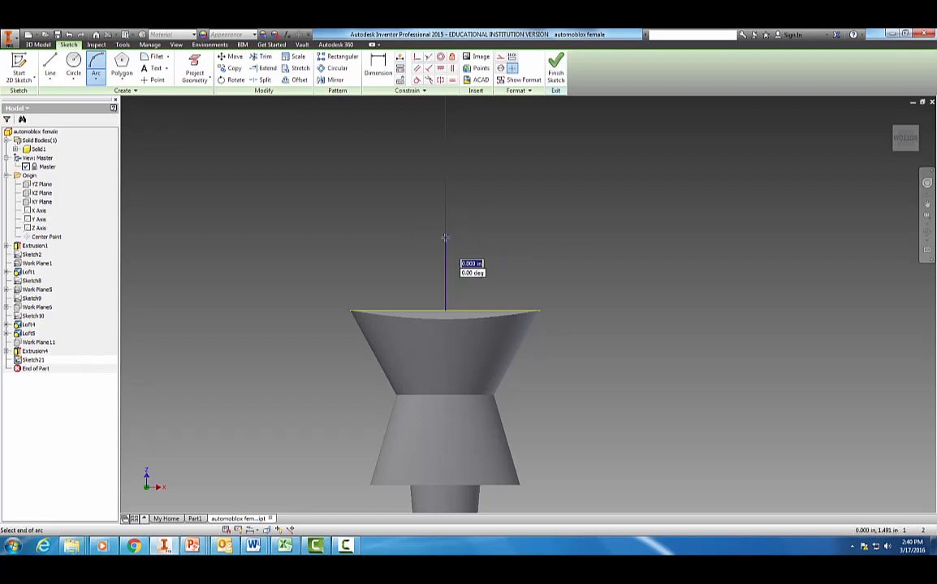
left_click(480, 258)
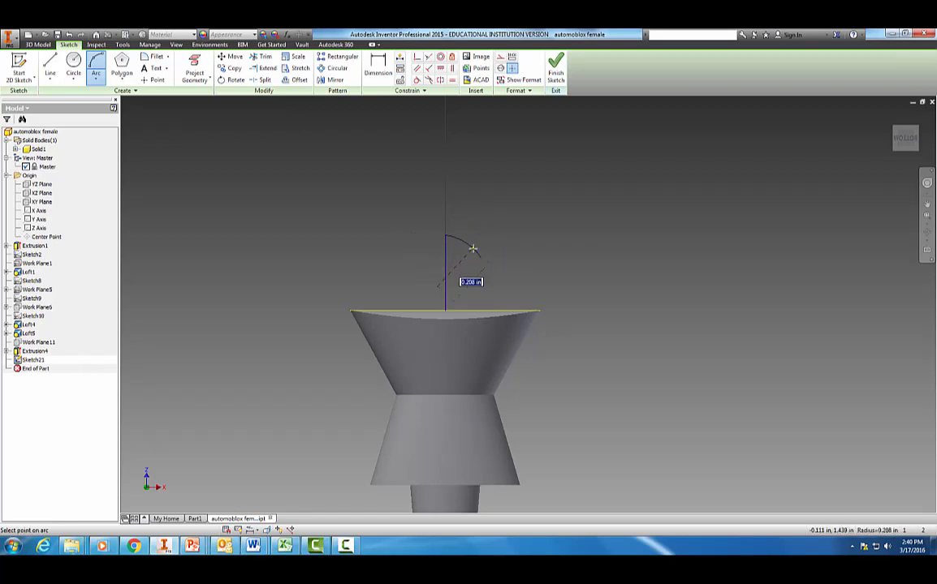
scroll(473, 248, "up", 3)
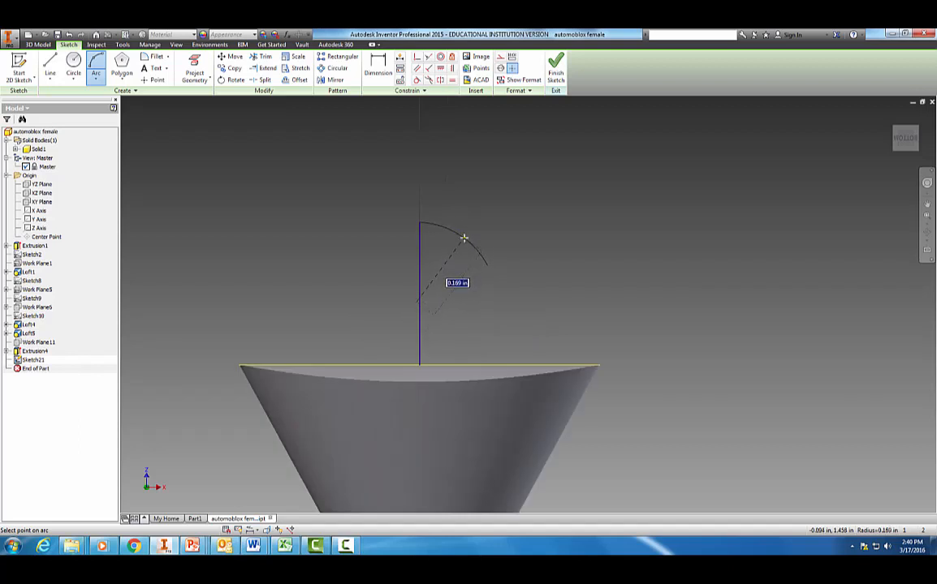
left_click(463, 238)
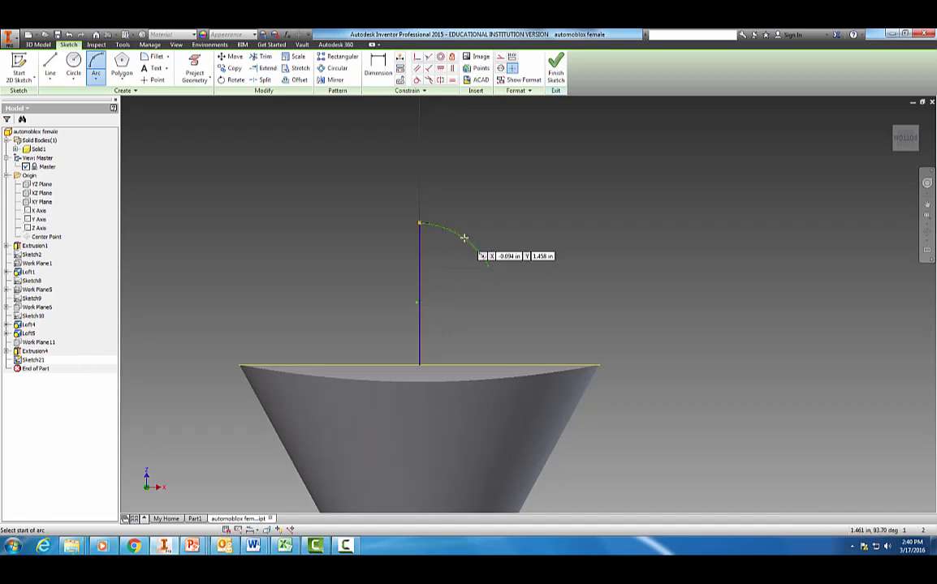
Draw a vertical line about 0.115 in long downward from the arc's outer end
left_click(50, 67)
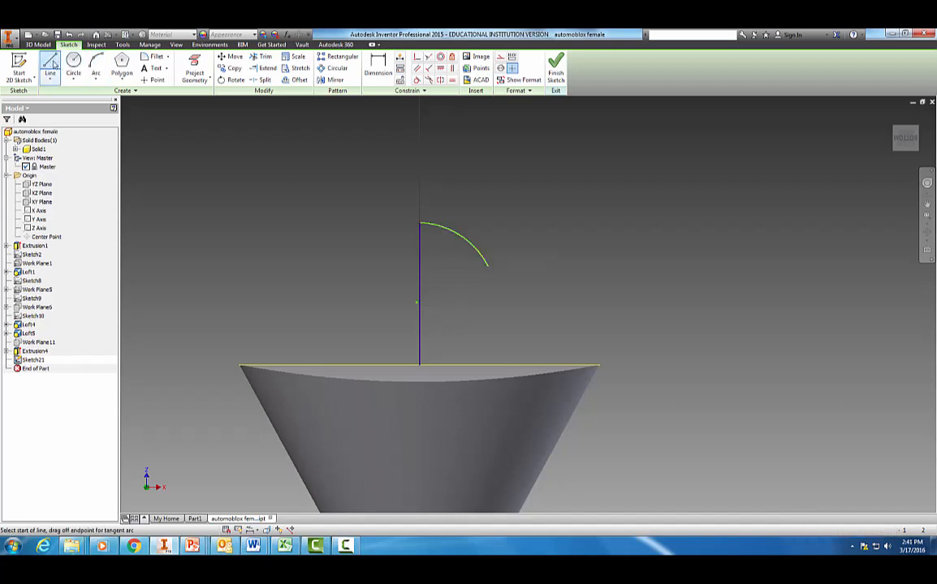
left_click(487, 265)
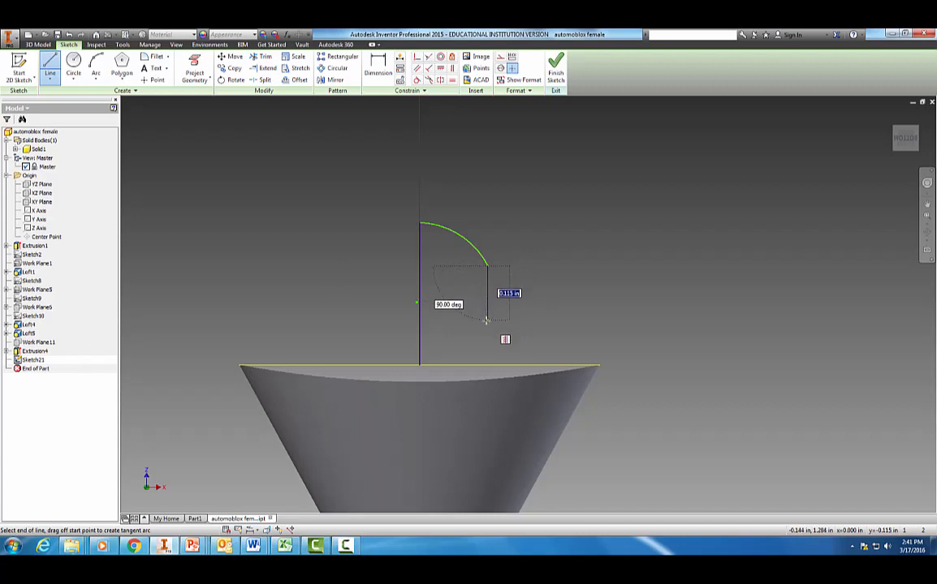
left_click(486, 321)
key("Escape")
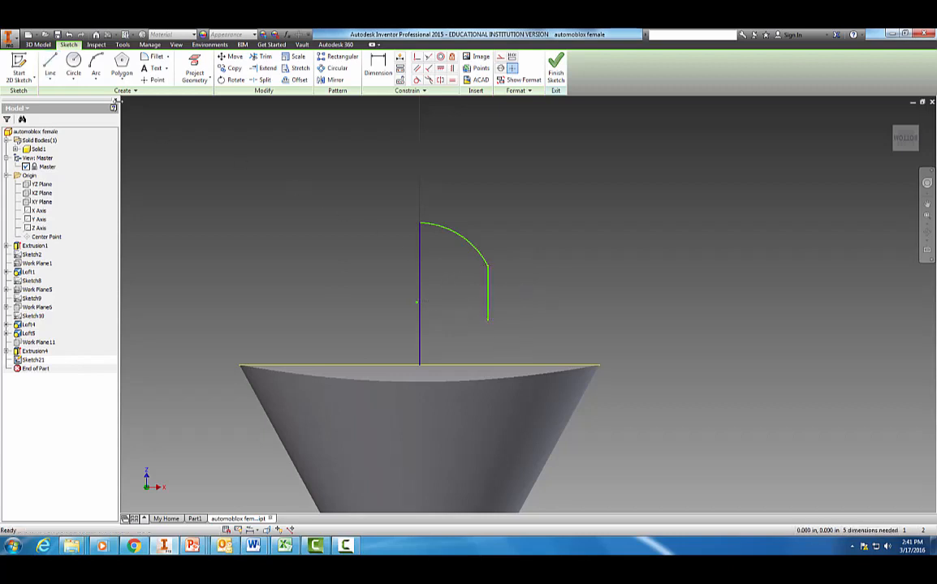
Draw a three-point arc of about 0.14 in radius from the short vertical line's lower end, curving inward to the body's top edge
left_click(96, 65)
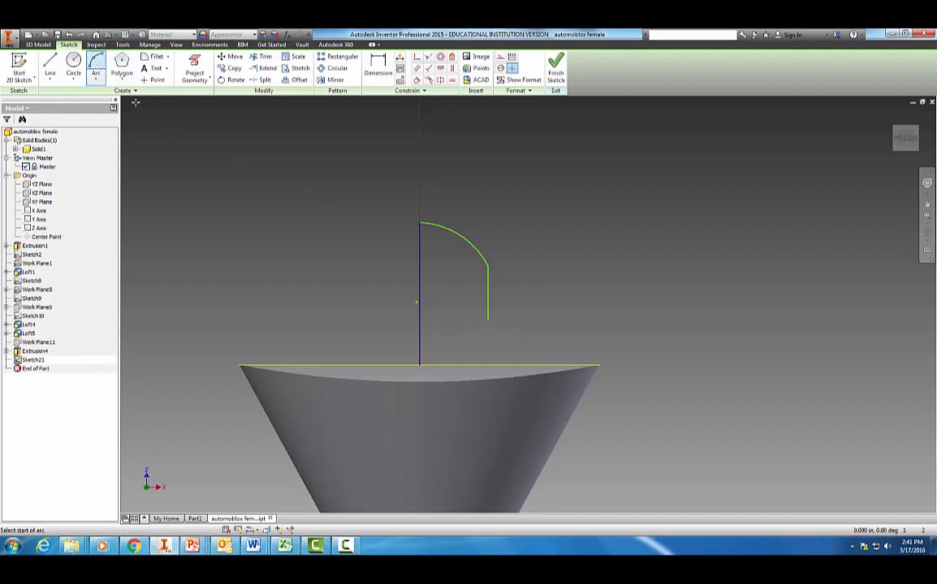
left_click(487, 323)
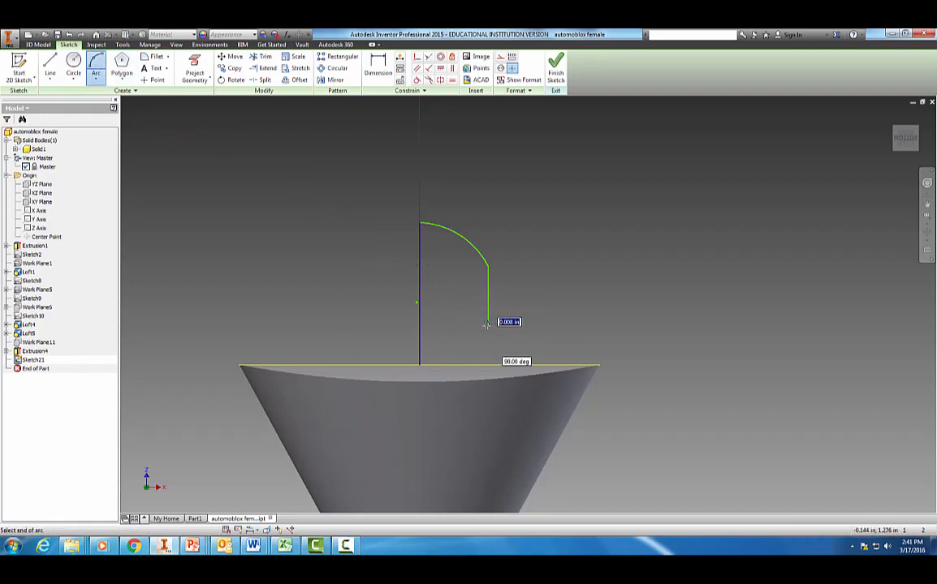
left_click(448, 366)
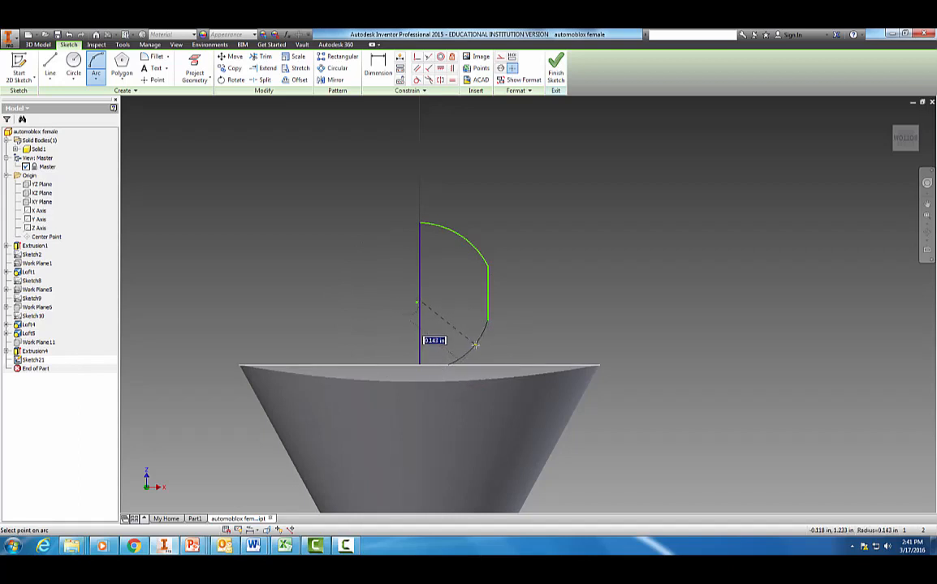
left_click(475, 346)
key("Escape")
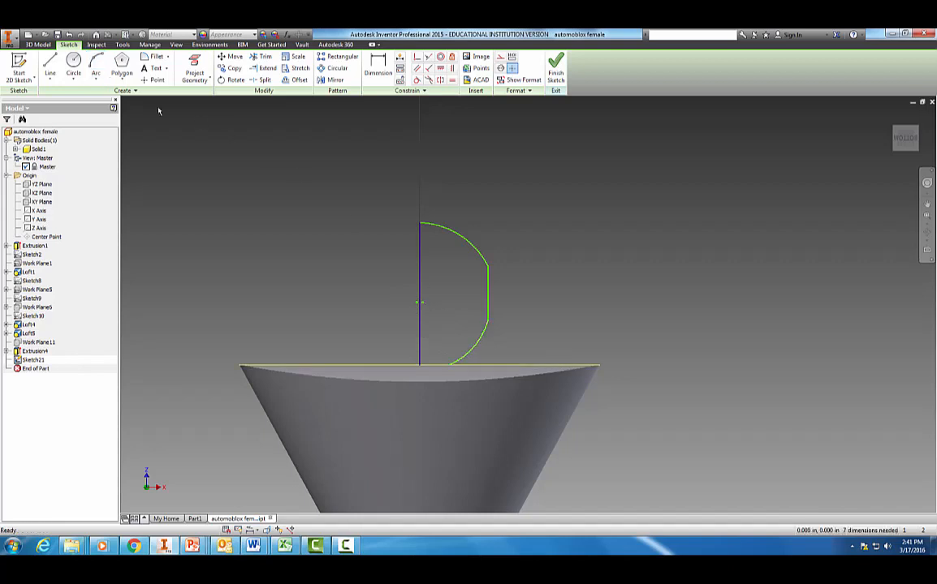
Close the head profile with a horizontal line about 0.055 in long from the long vertical line's base to the lower arc's end
left_click(49, 65)
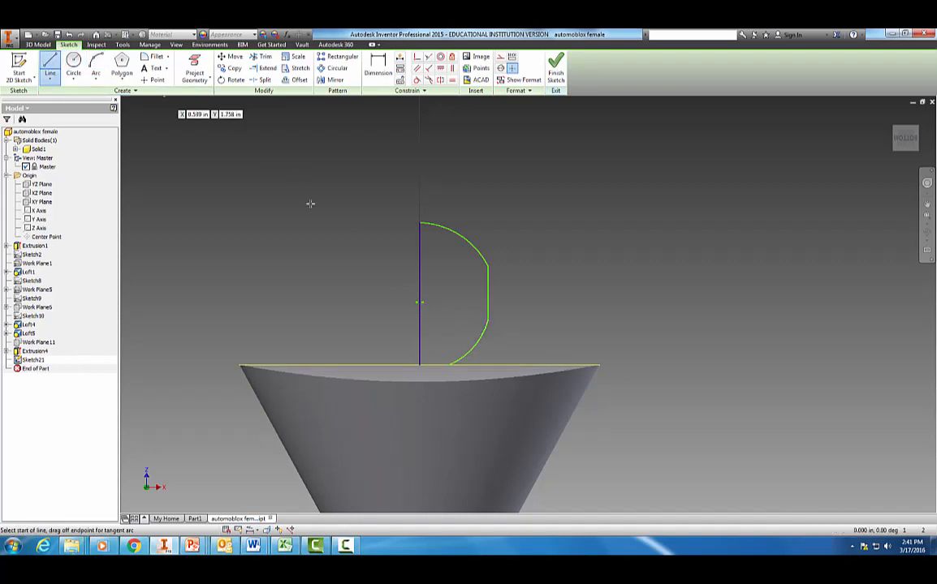
left_click(421, 364)
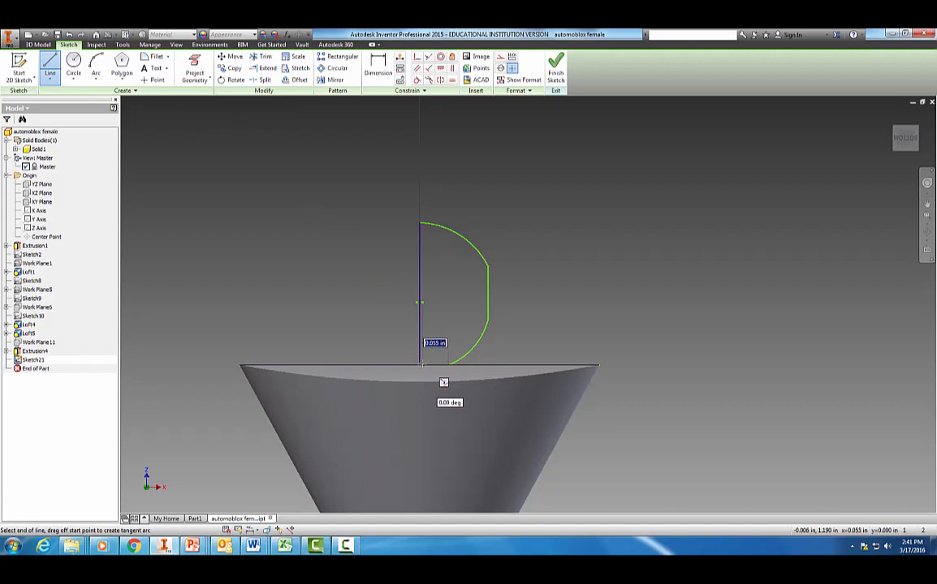
left_click(447, 365)
key("Escape")
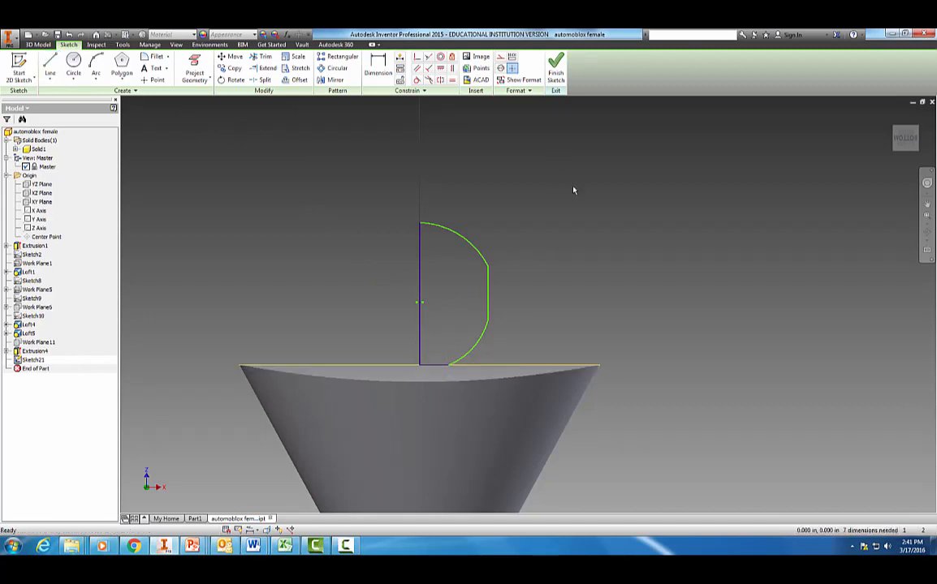
Finish the sketch and revolve the closed head profile a full turn about its long vertical line, joining it to the body
scroll(592, 241, "up", 3)
scroll(638, 309, "up", 3)
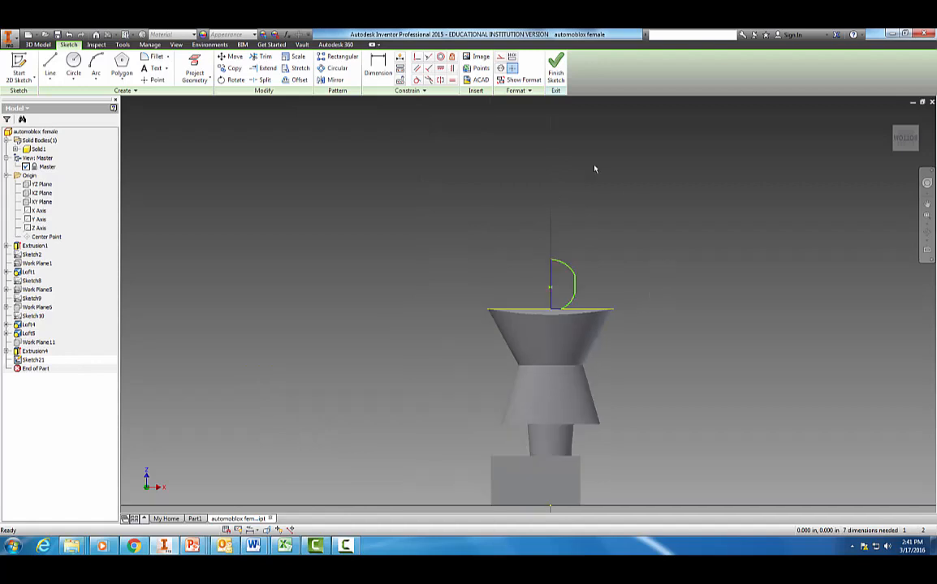
left_click(556, 69)
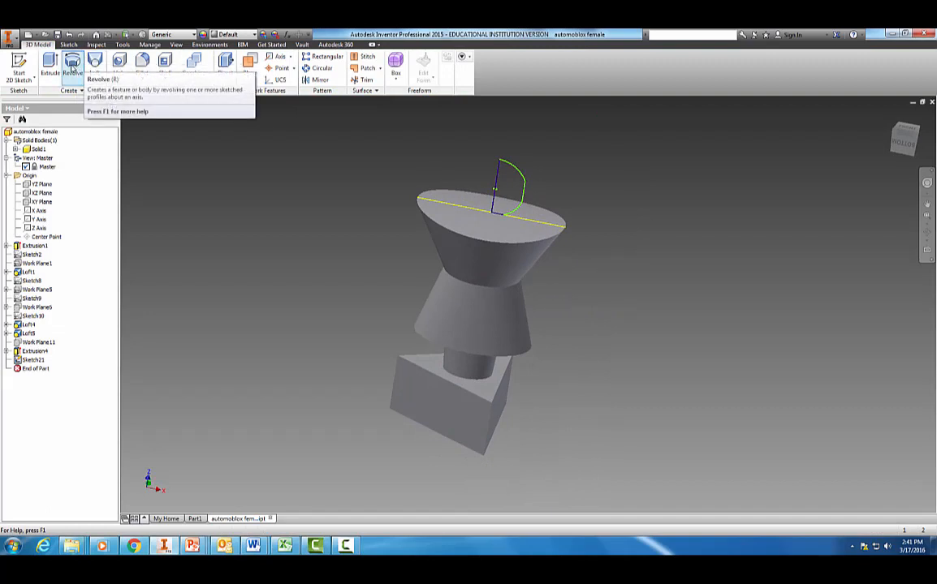
left_click(71, 68)
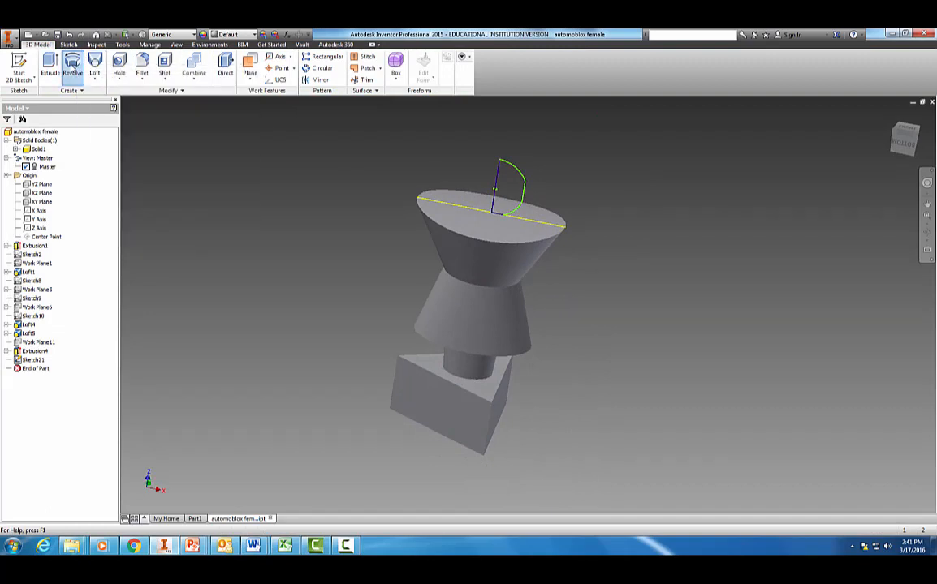
left_click(498, 183)
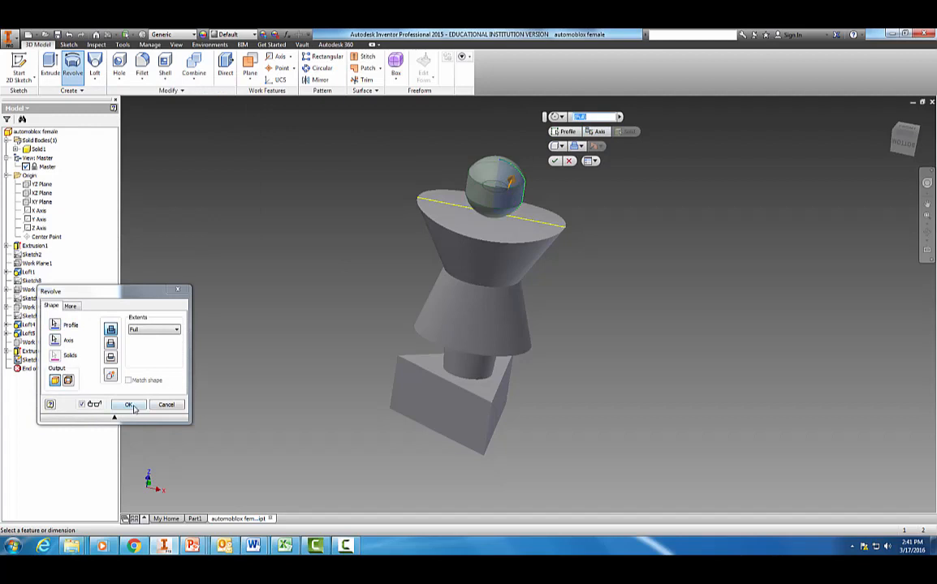
left_click(132, 405)
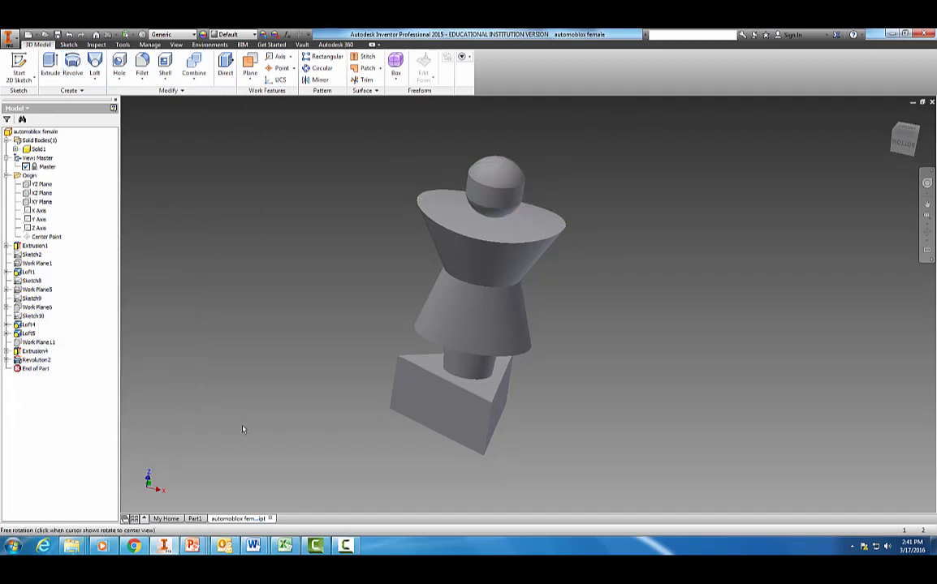
middle_click_drag(243, 431, 230, 410, "shift")
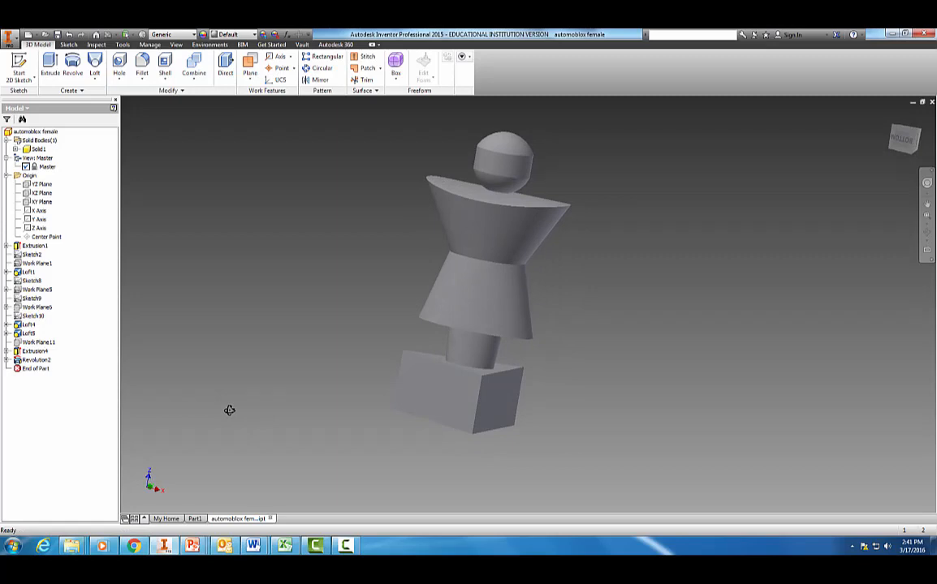